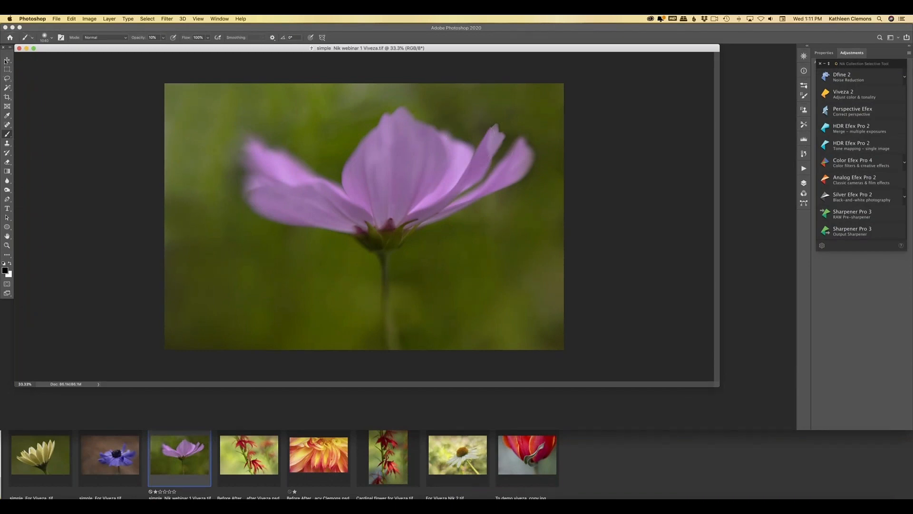
Open the pink flower image in the Viveza 2 filter.
left_click(6, 60)
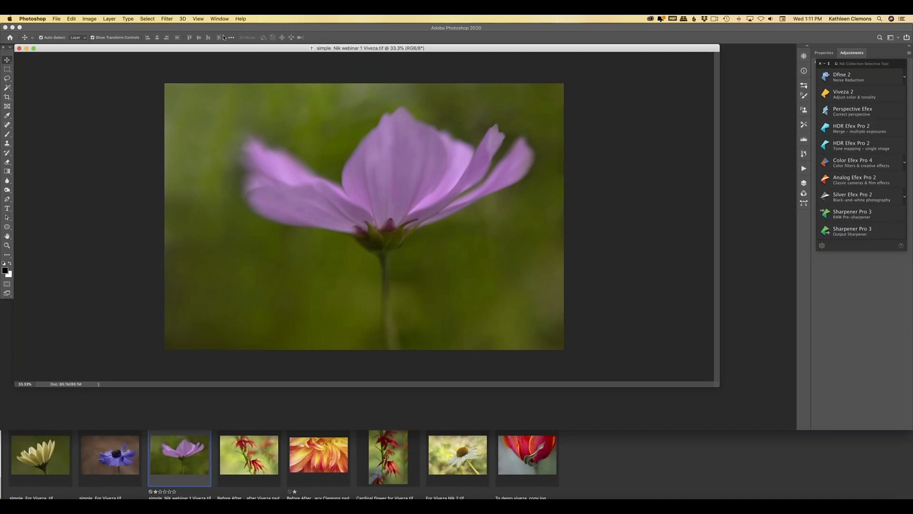
left_click(167, 19)
left_click(167, 19)
left_click(849, 95)
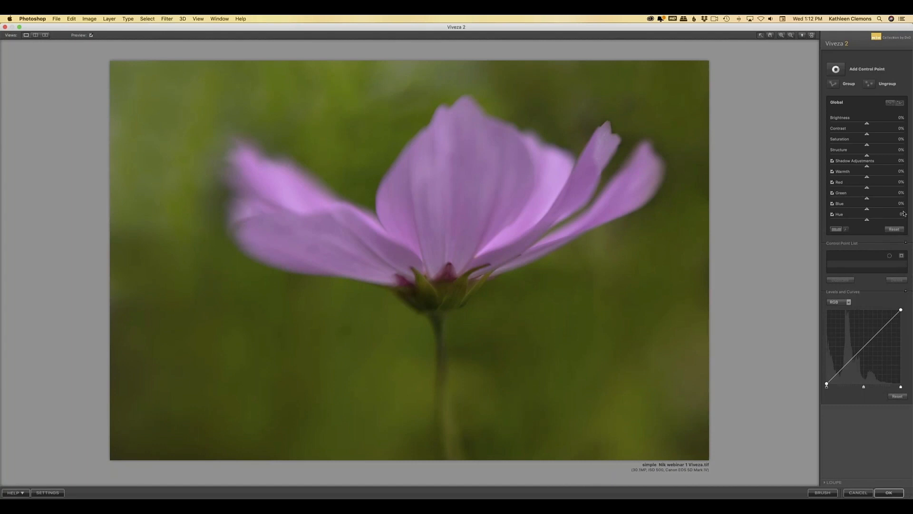
Place a control point on the pink flower's green base, set its size to 11%, and check its mask.
left_click(835, 70)
left_click(420, 299)
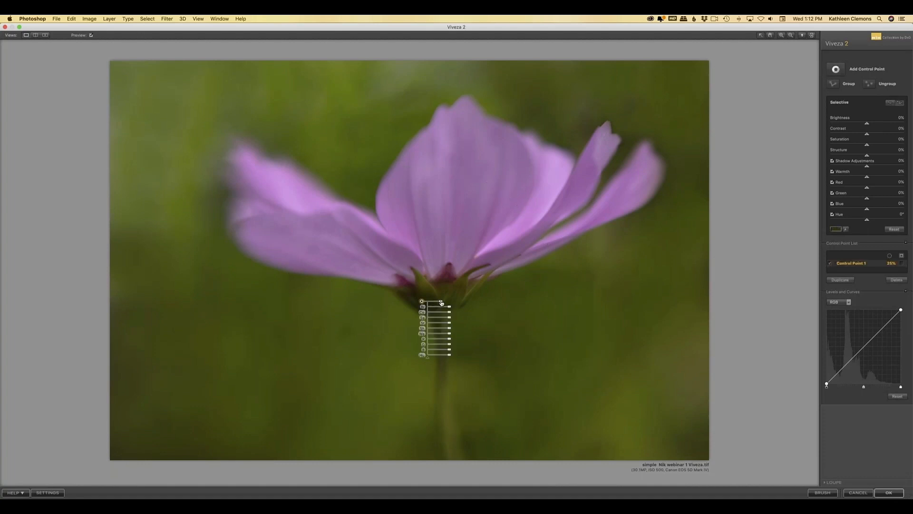
left_click_drag(440, 303, 436, 303)
left_click(902, 264)
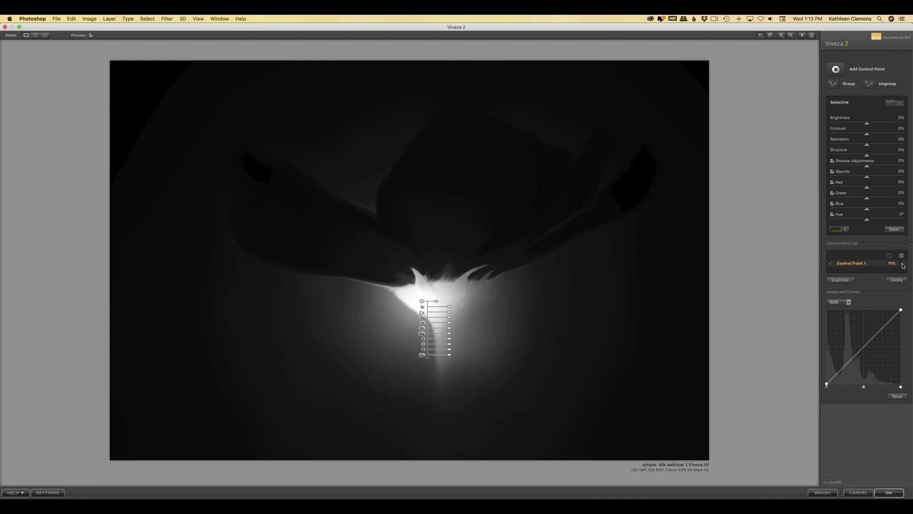
left_click(903, 264)
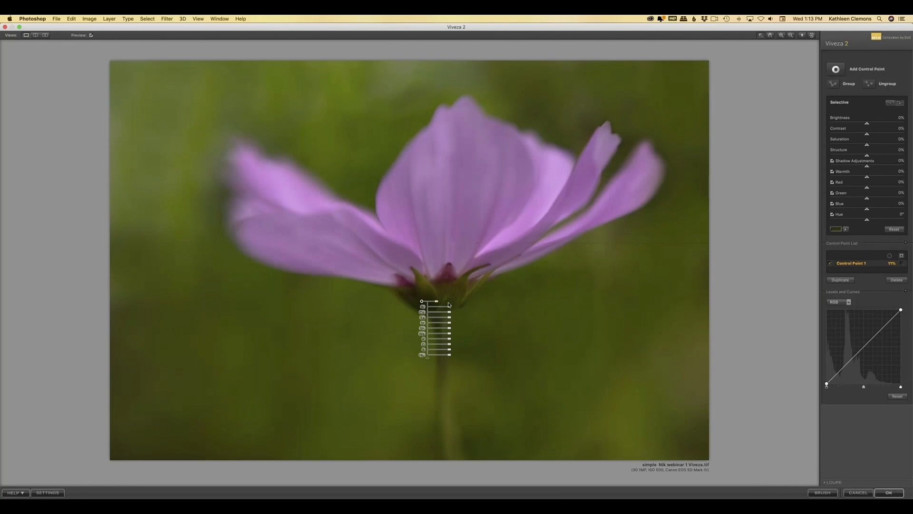
Set the green base control point's brightness to 29% and compare the preview with the original.
left_click_drag(449, 308, 454, 308)
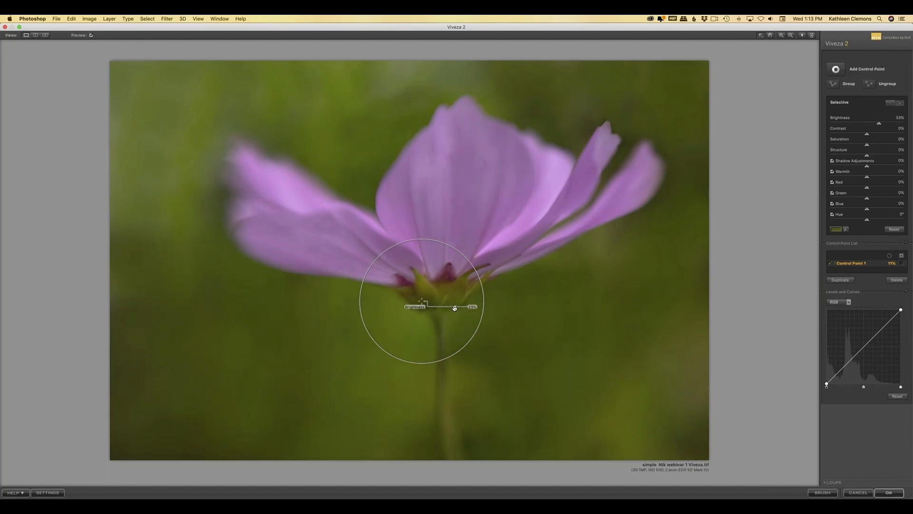
left_click_drag(454, 308, 454, 308)
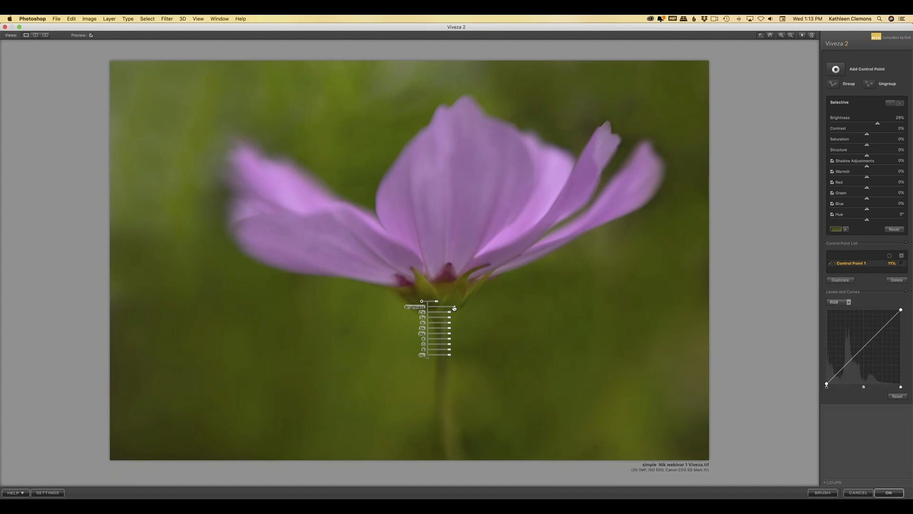
left_click(91, 35)
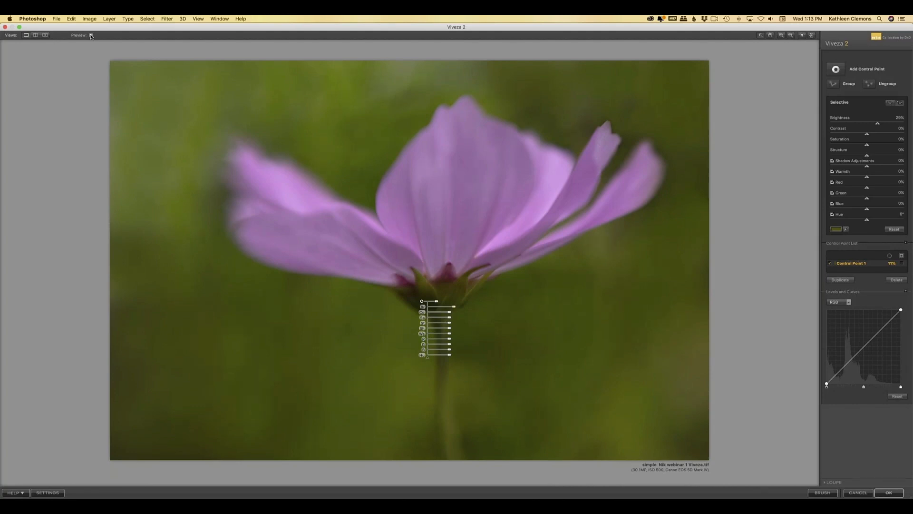
left_click(91, 35)
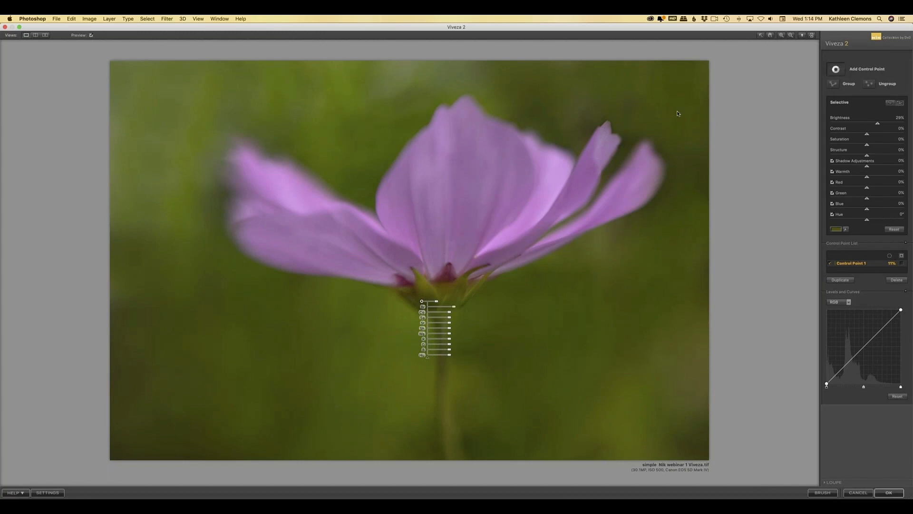
Add a control point on the background beside the upper right petal tip and set its brightness to 22%.
left_click(582, 131)
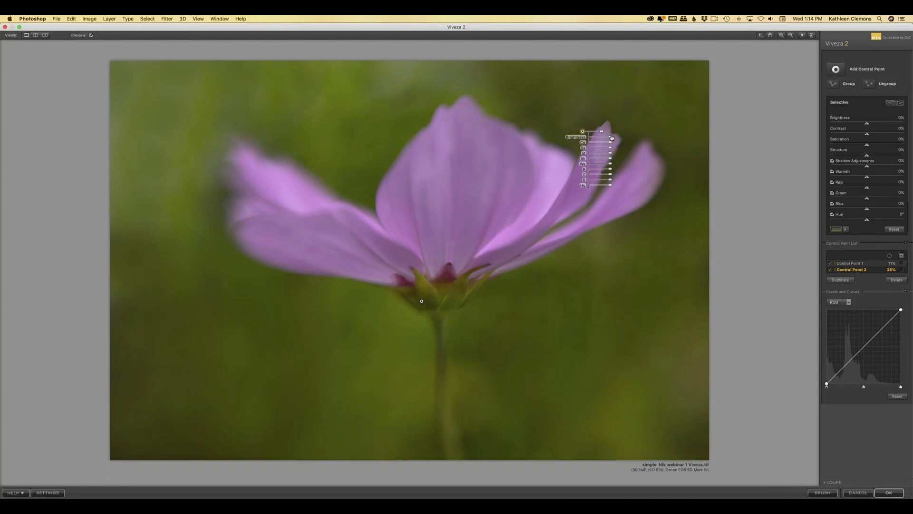
left_click_drag(612, 138, 616, 138)
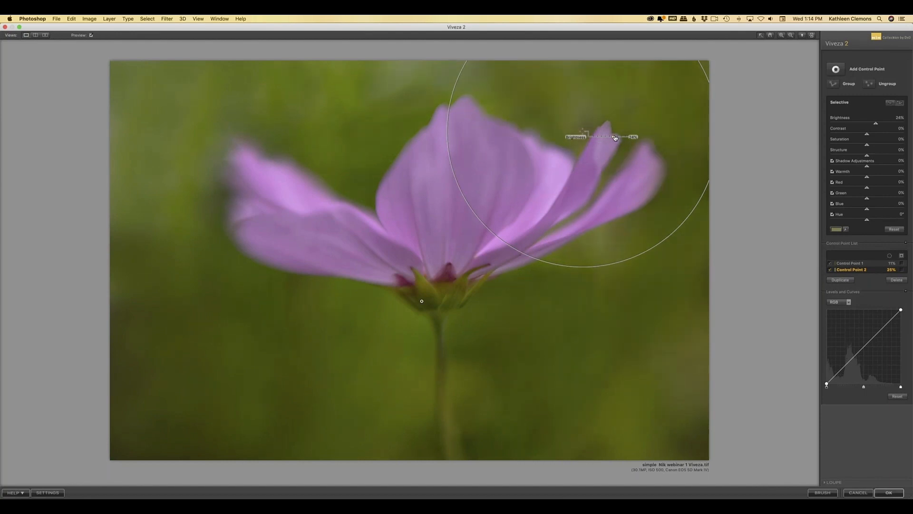
left_click_drag(615, 138, 613, 138)
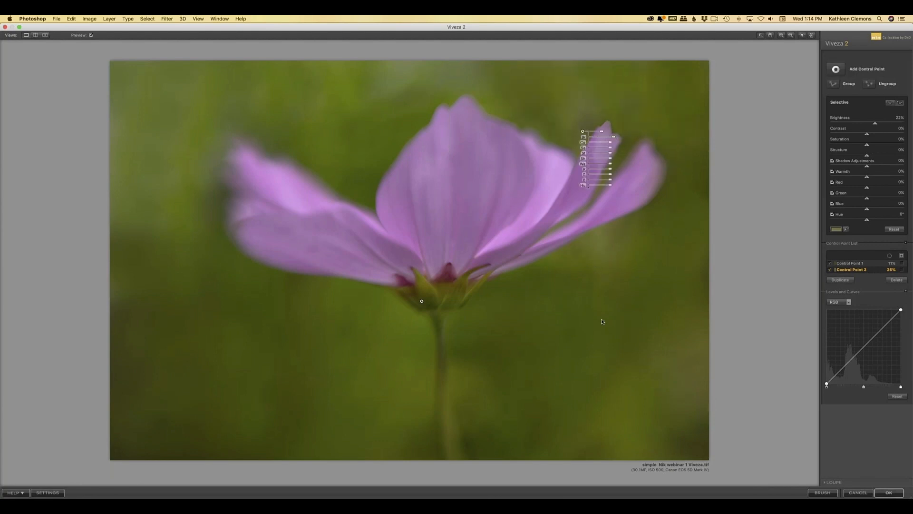
Add a control point in the image's lower left background, set its brightness to 20%, and compare with the original.
left_click(134, 431)
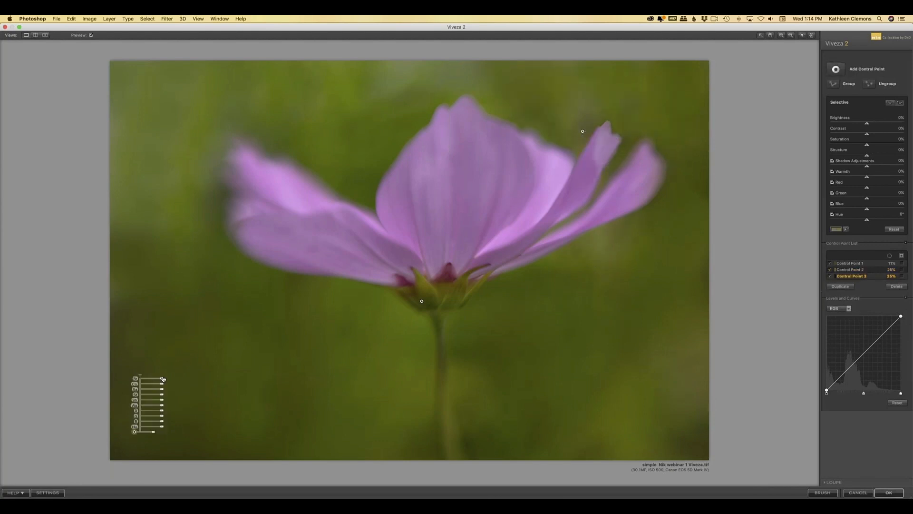
left_click_drag(162, 378, 167, 378)
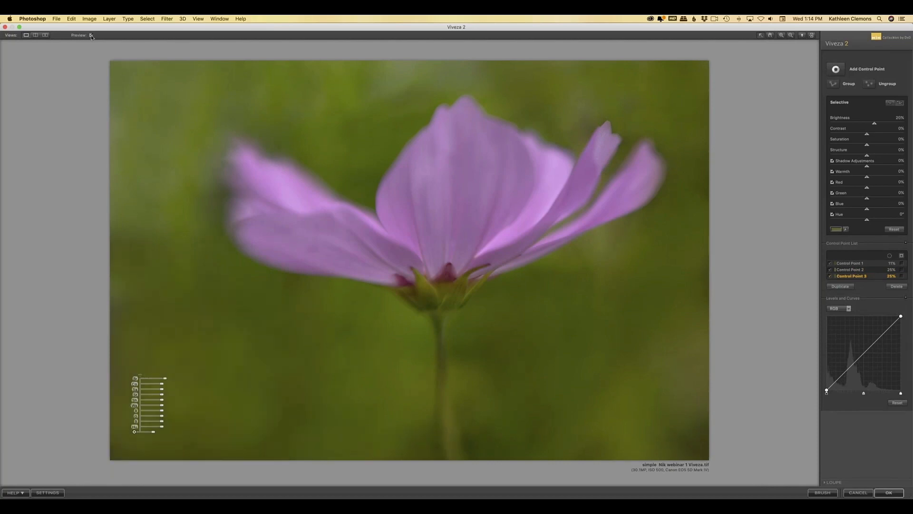
left_click(91, 35)
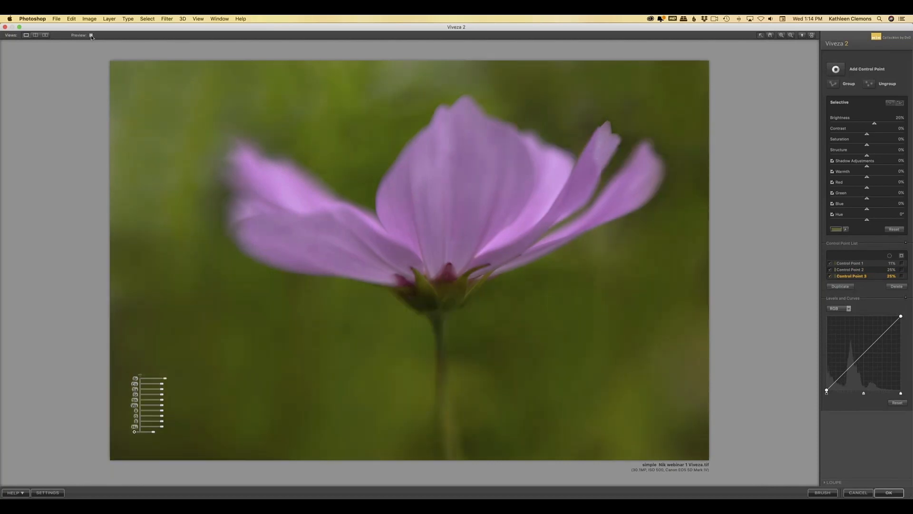
left_click(91, 35)
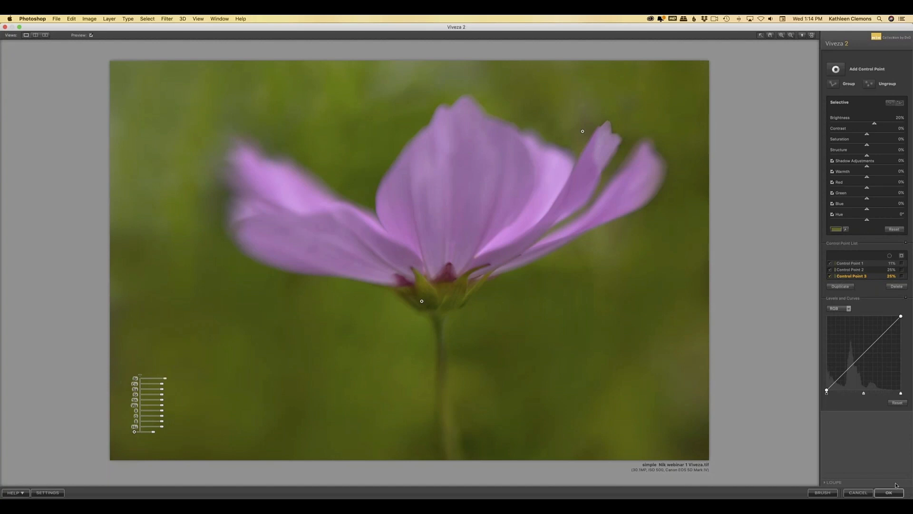
Cancel the Viveza 2 adjustments and close the pink flower image without saving.
left_click(862, 493)
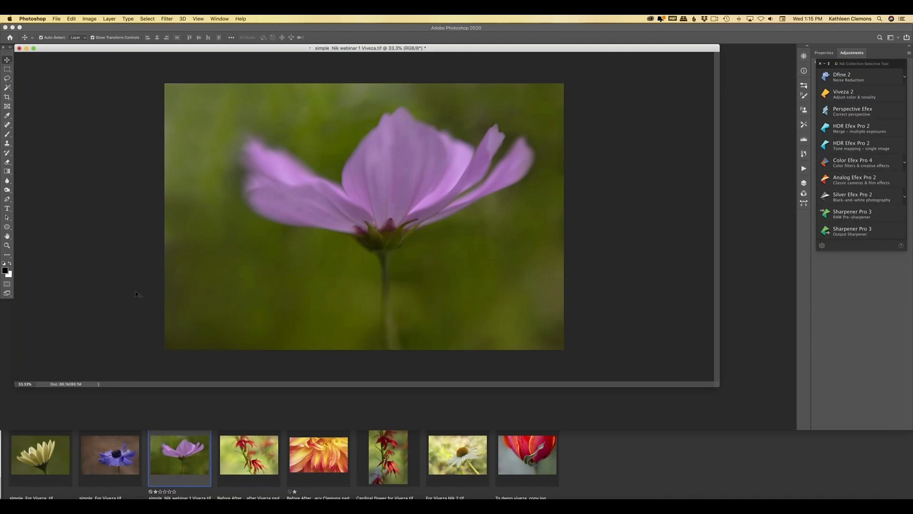
key("super+w")
left_click(429, 173)
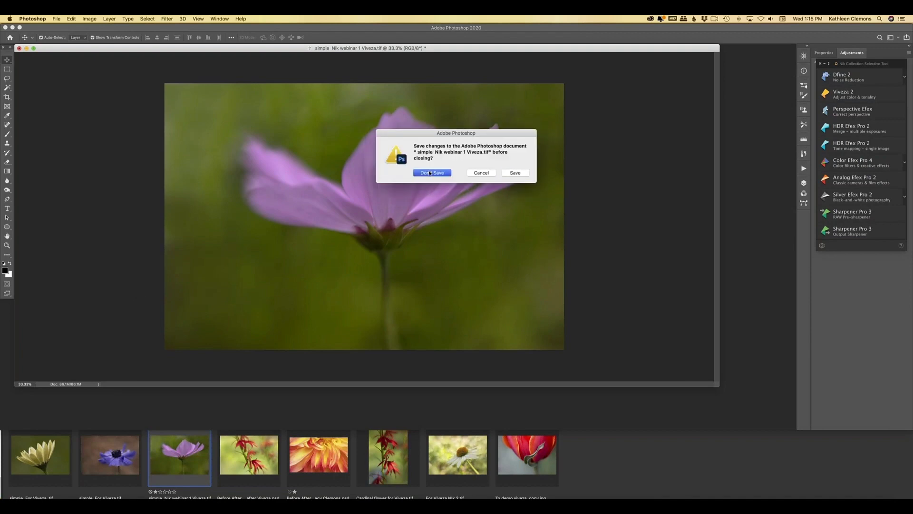
Open the blue flower image and load it into the Viveza 2 filter in a maximized window.
left_click(113, 455)
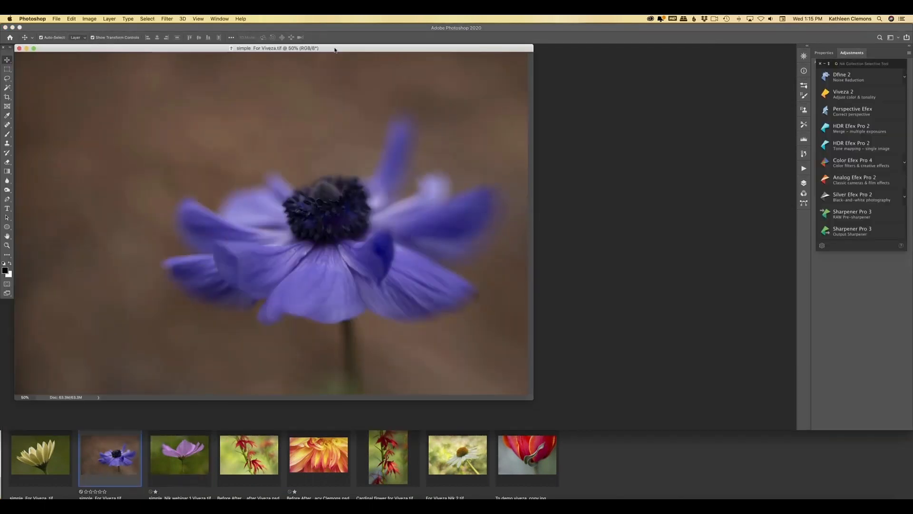
left_click_drag(335, 50, 485, 57)
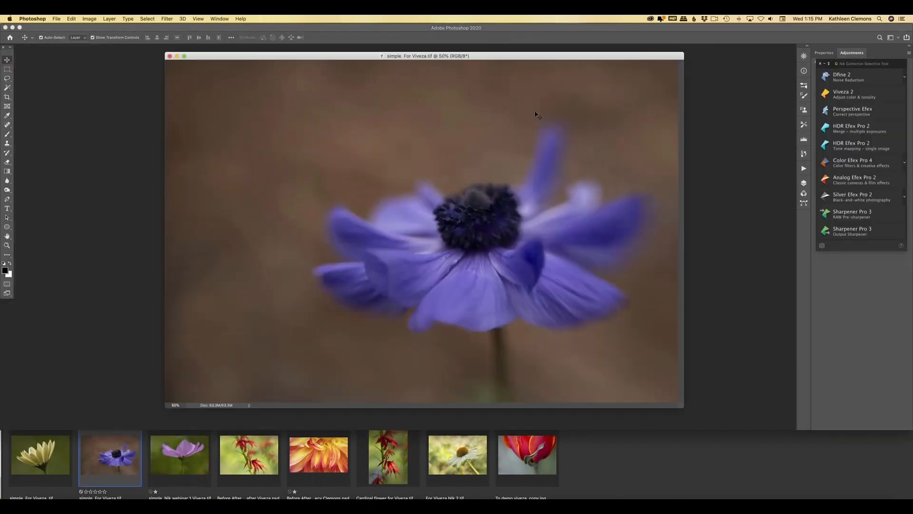
left_click(831, 95)
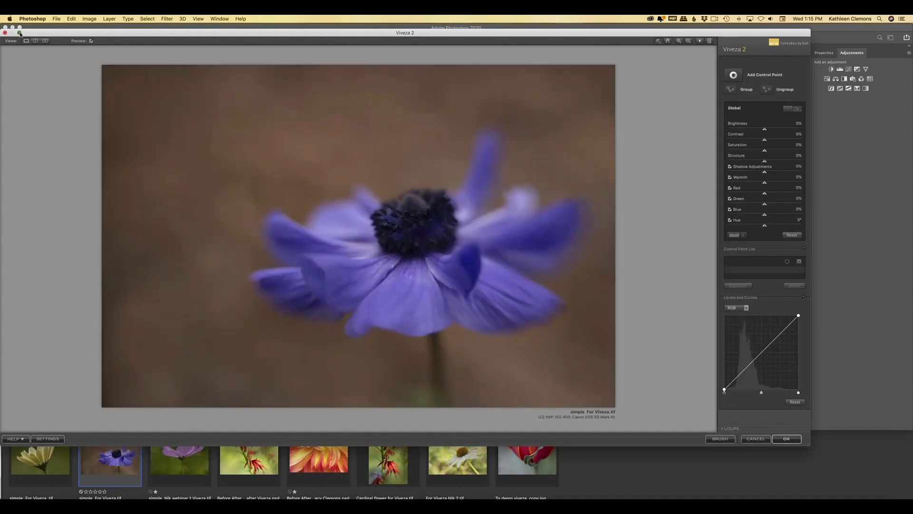
left_click(19, 32)
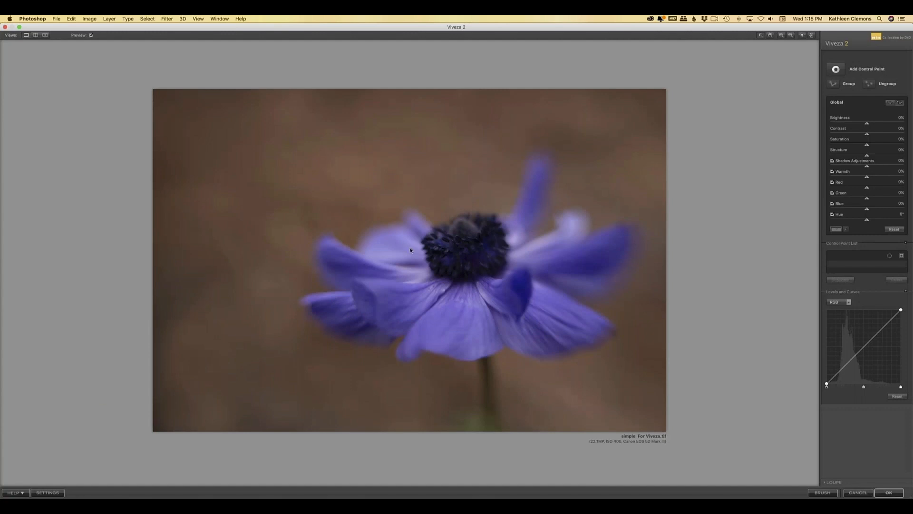
Place a control point on the blue flower's dark centre, set its size to 16%, and check its mask.
key("super+shift+a")
left_click(468, 251)
left_click_drag(498, 254, 485, 254)
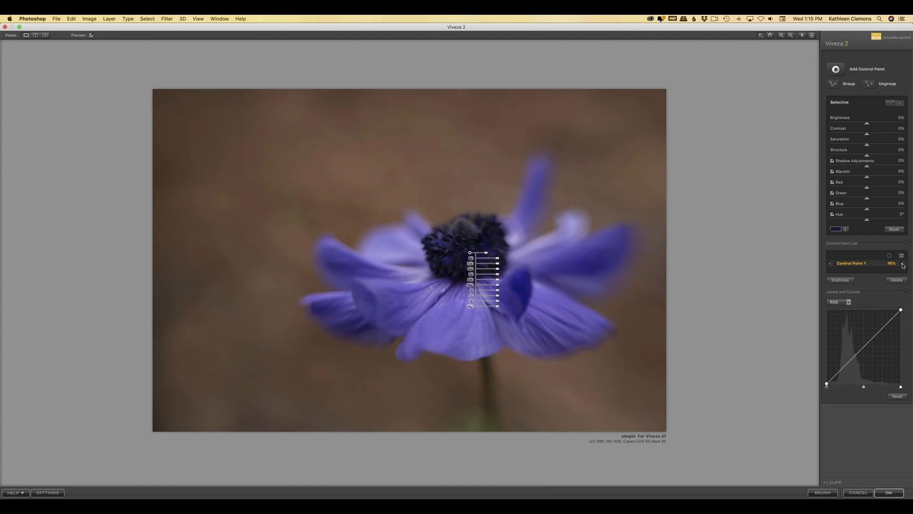
left_click(902, 264)
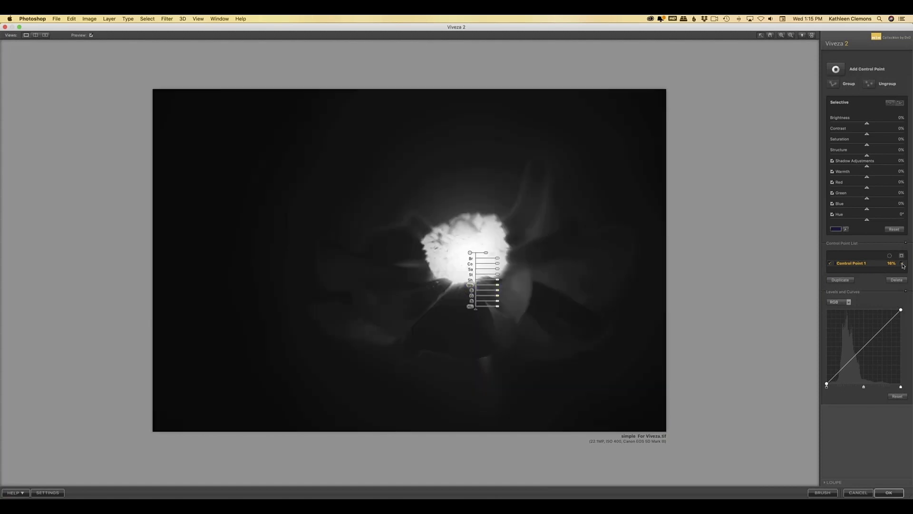
left_click(902, 264)
Brighten the flower's dark centre through its control point and set the structure to 20%.
left_click_drag(497, 258, 502, 260)
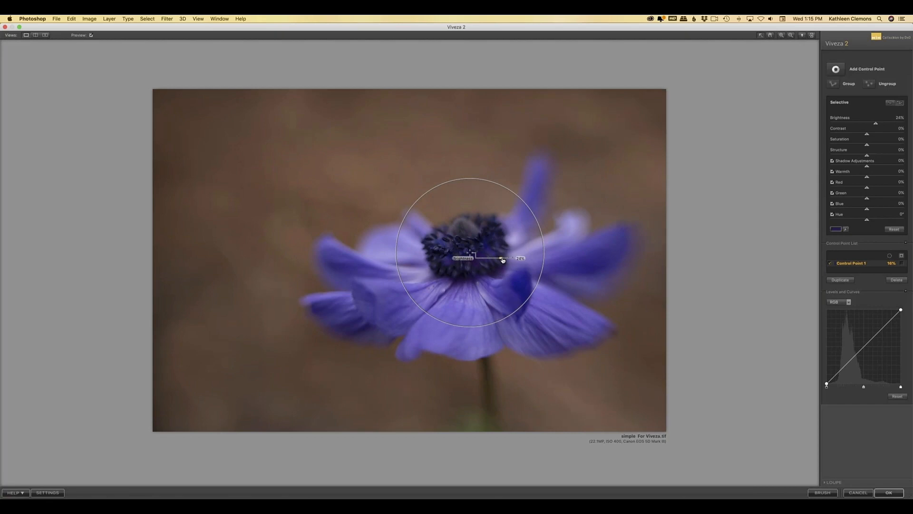
left_click_drag(503, 260, 503, 259)
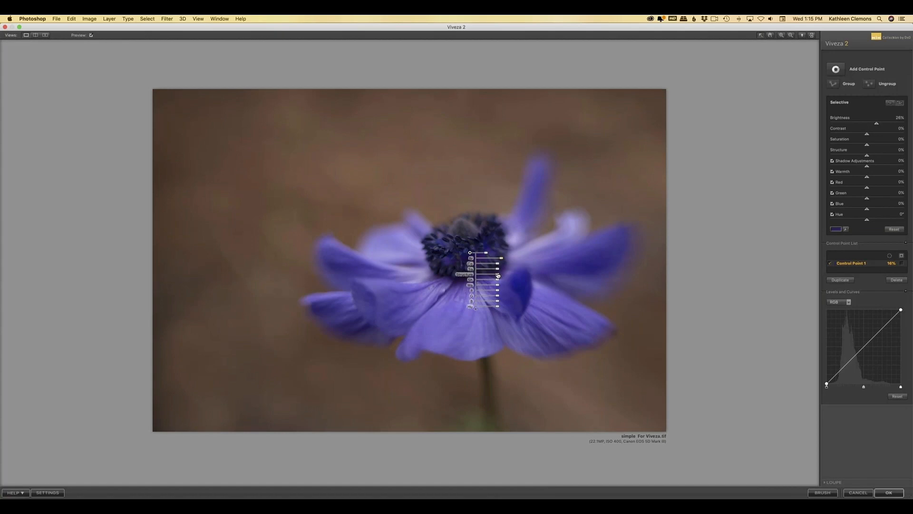
left_click_drag(498, 275, 500, 274)
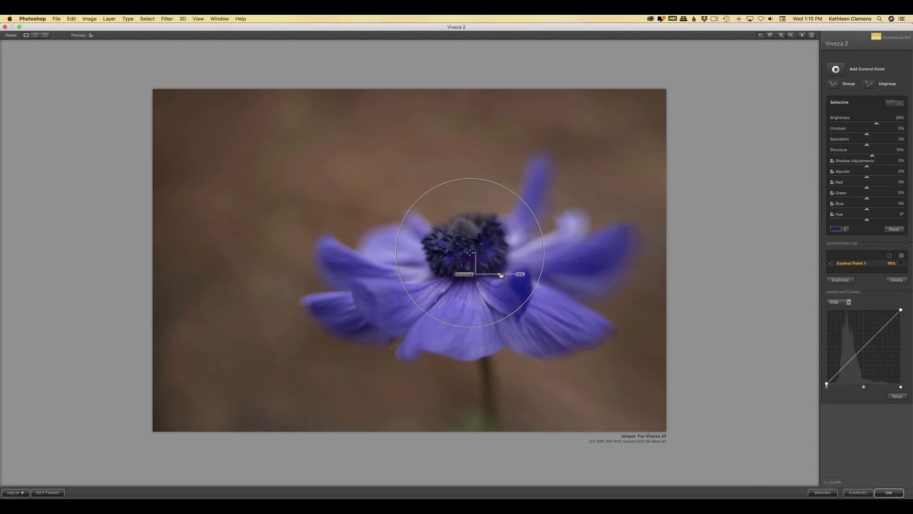
left_click_drag(501, 275, 495, 277)
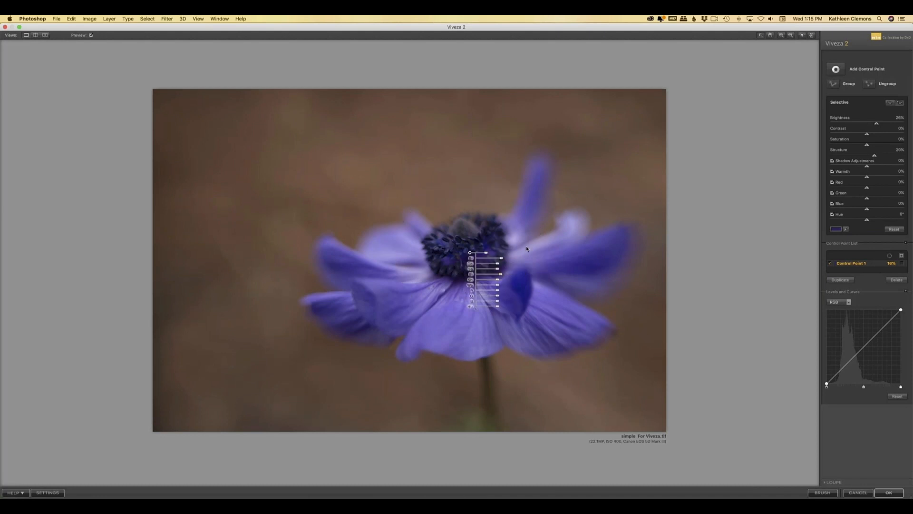
Add a control point on the pale right-hand petals with size 20%, brightness -10% and blue 18%.
left_click(835, 70)
left_click(544, 242)
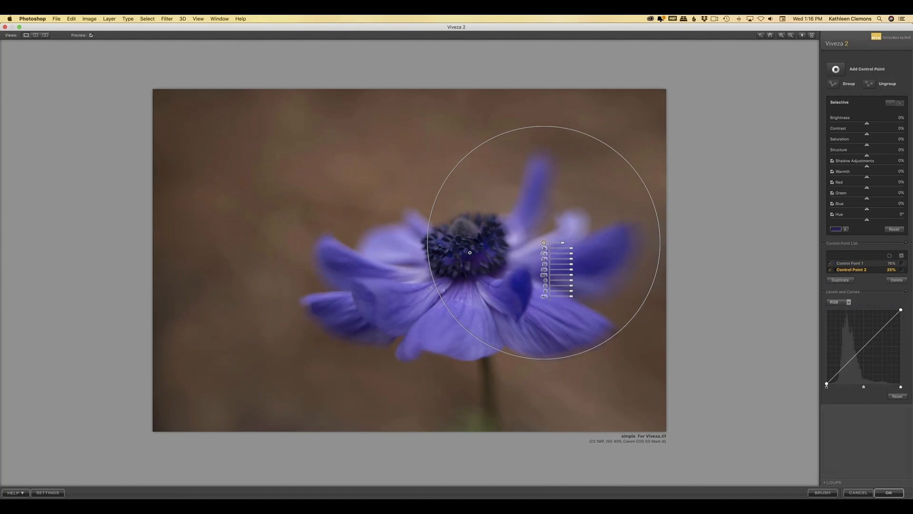
left_click_drag(562, 243, 570, 250)
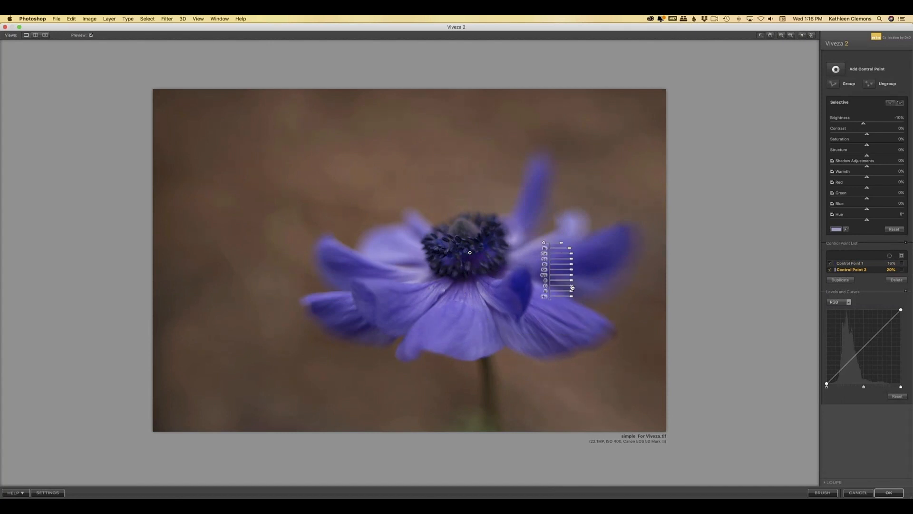
left_click_drag(572, 291, 575, 292)
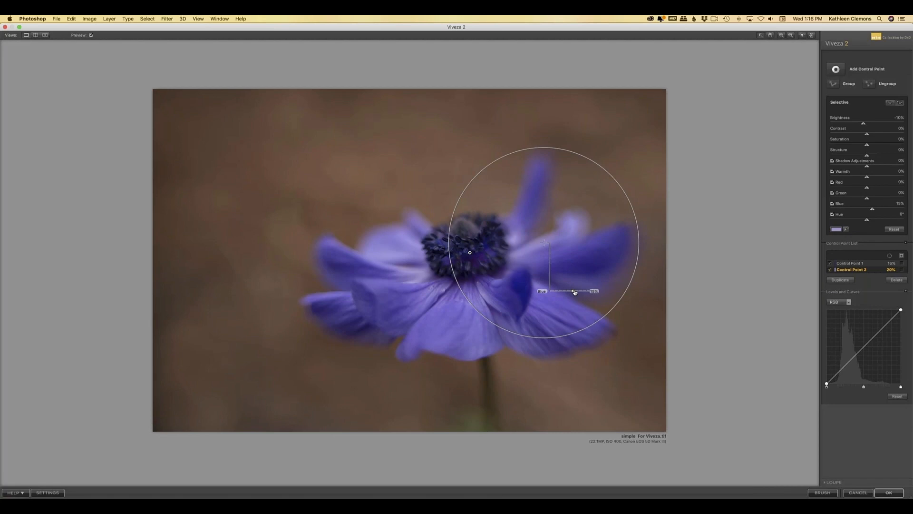
left_click_drag(575, 292, 575, 292)
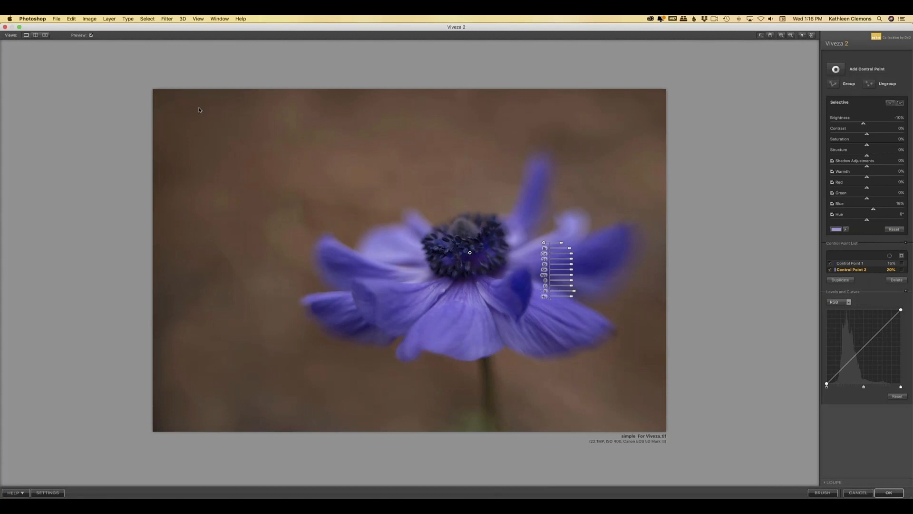
Compare the blue flower with and without the adjustments, and close the image without saving.
left_click(90, 35)
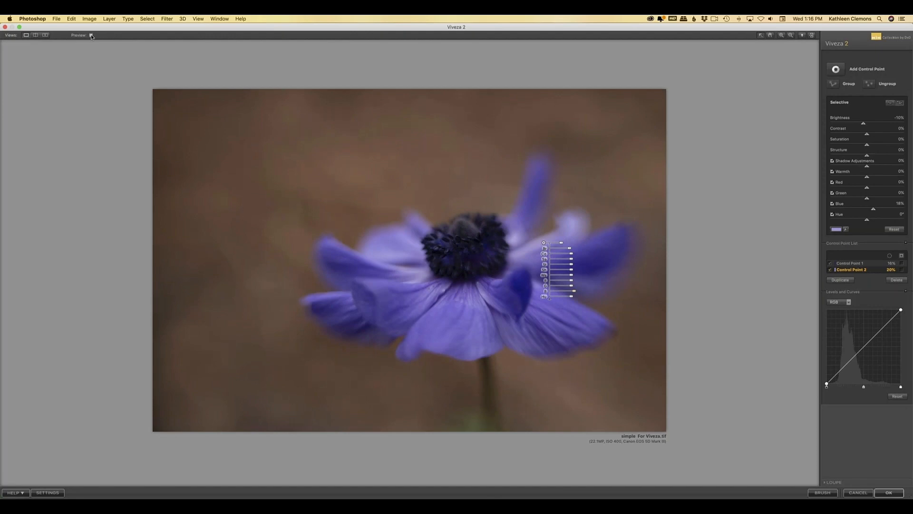
left_click(90, 35)
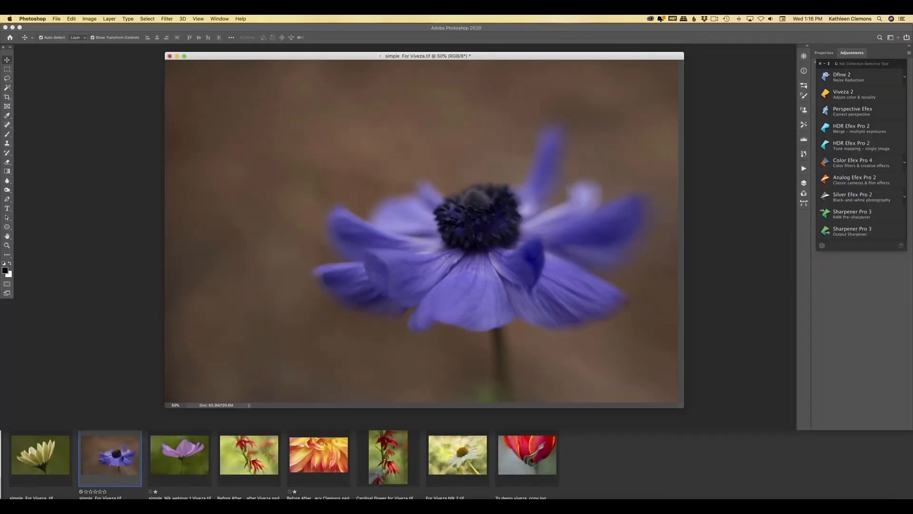
key("super+w")
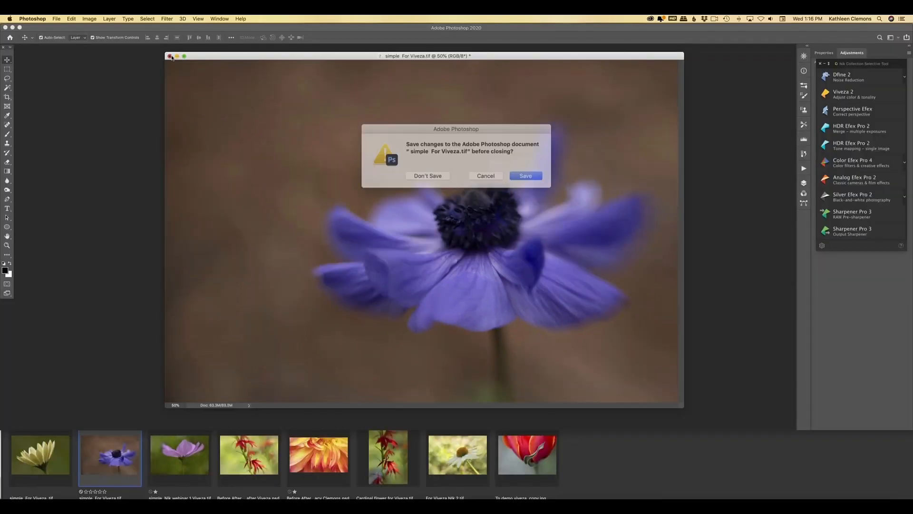
left_click(428, 173)
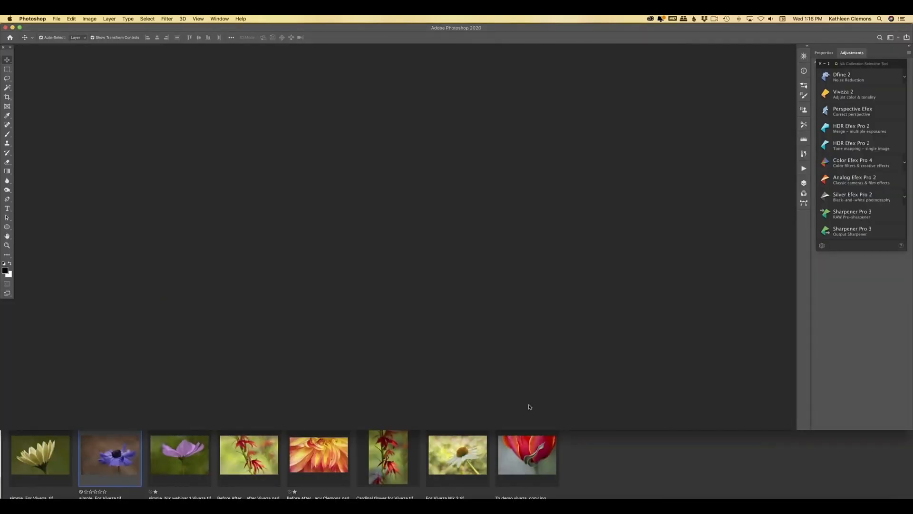
Open the red tulip image "To demo viveza copy.jpg", enlarge its window and load it into the Viveza 2 filter.
left_click(527, 454)
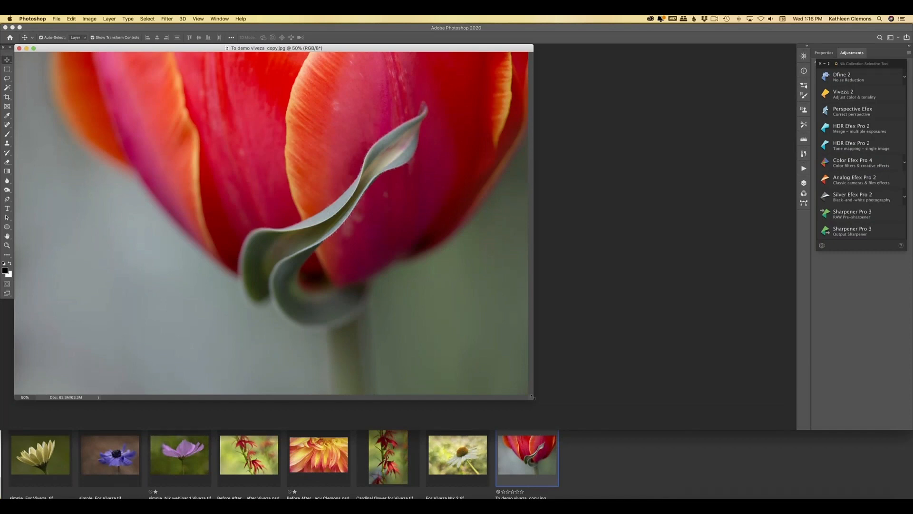
left_click_drag(532, 397, 716, 419)
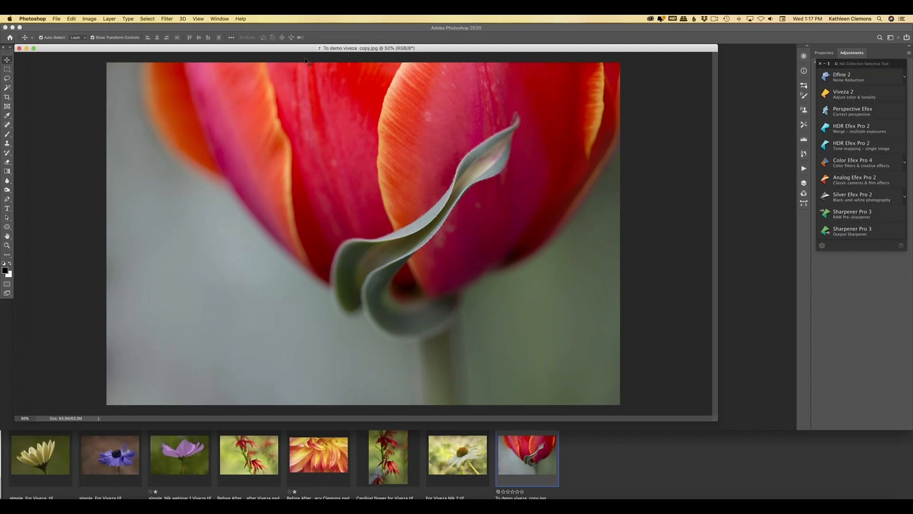
left_click(824, 95)
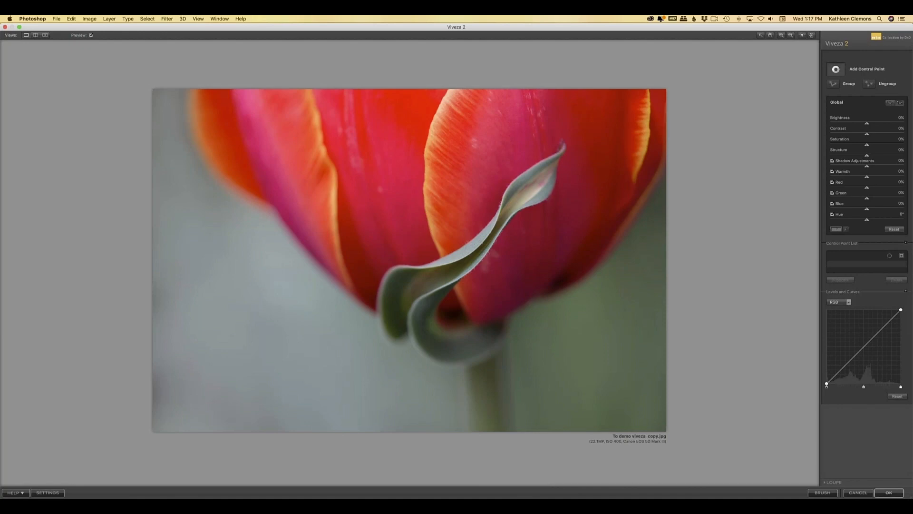
Add a control point on the grey background left of the tulip, set its size to 59%, and check its mask.
left_click(278, 320)
left_click_drag(300, 320, 307, 320)
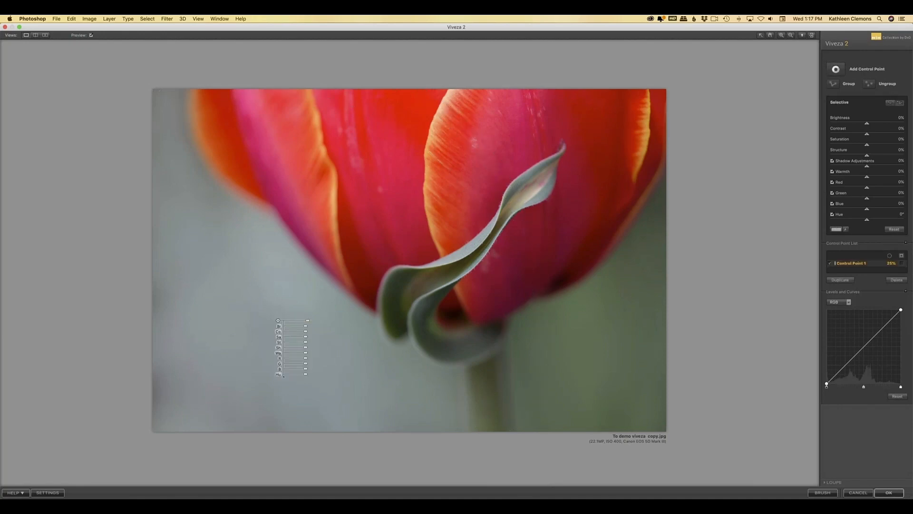
left_click(903, 265)
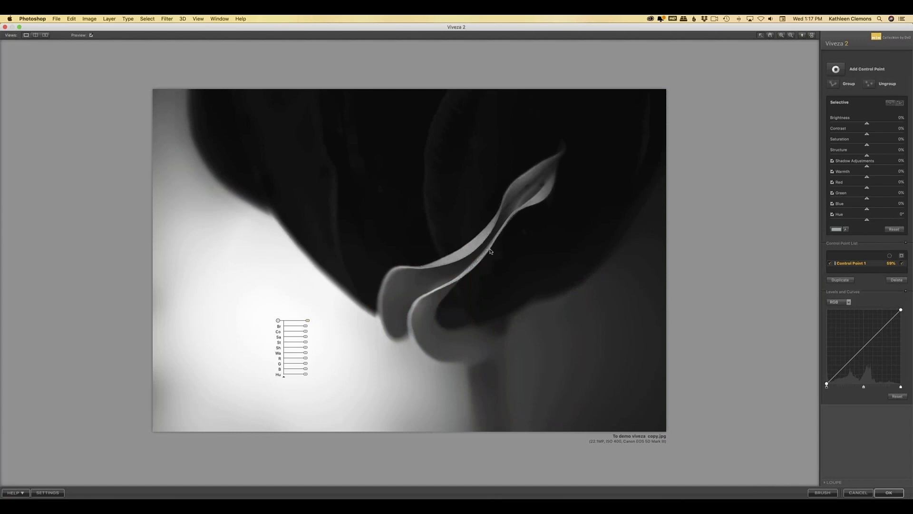
left_click(901, 263)
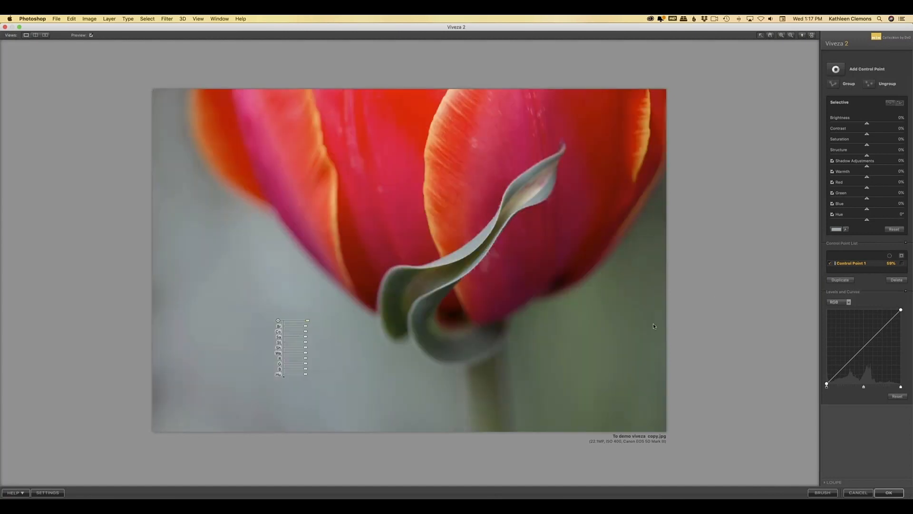
Add a control point on the curled green leaf and check its mask alone and combined with the background point's mask.
left_click(836, 69)
left_click(475, 245)
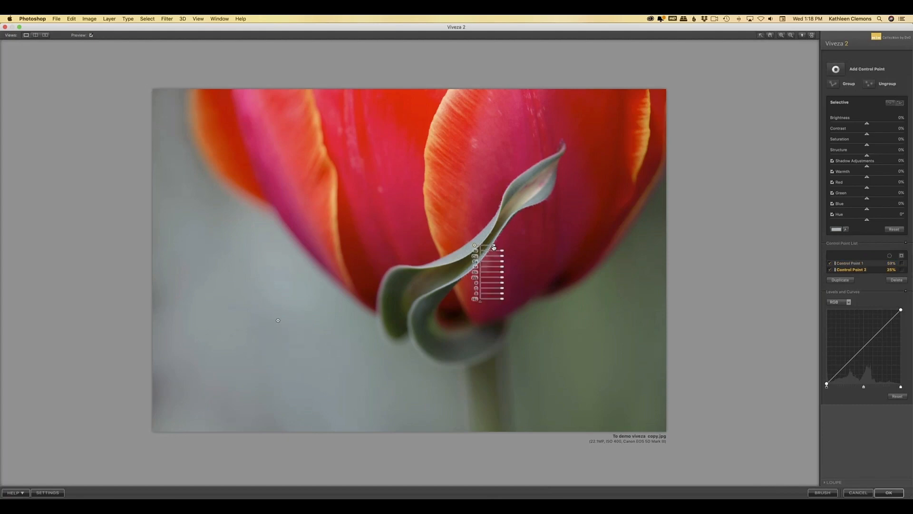
left_click(902, 270)
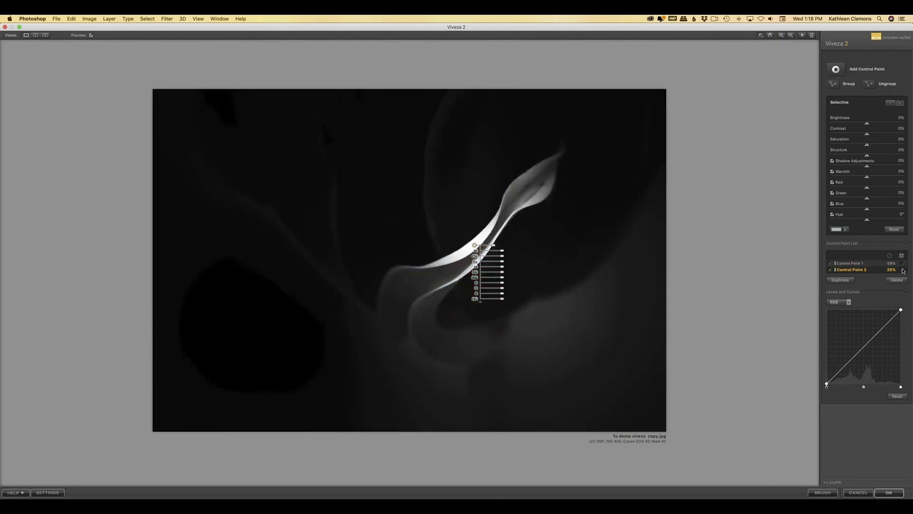
left_click(902, 269)
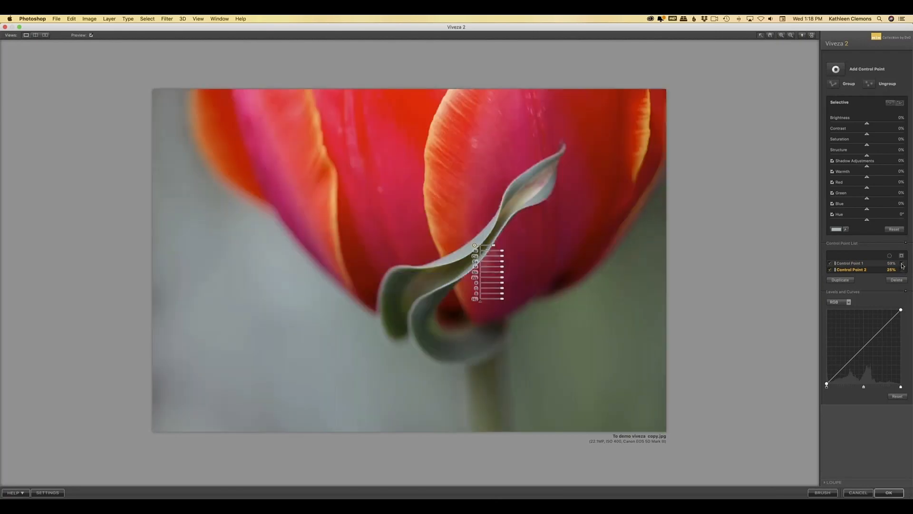
left_click(902, 263)
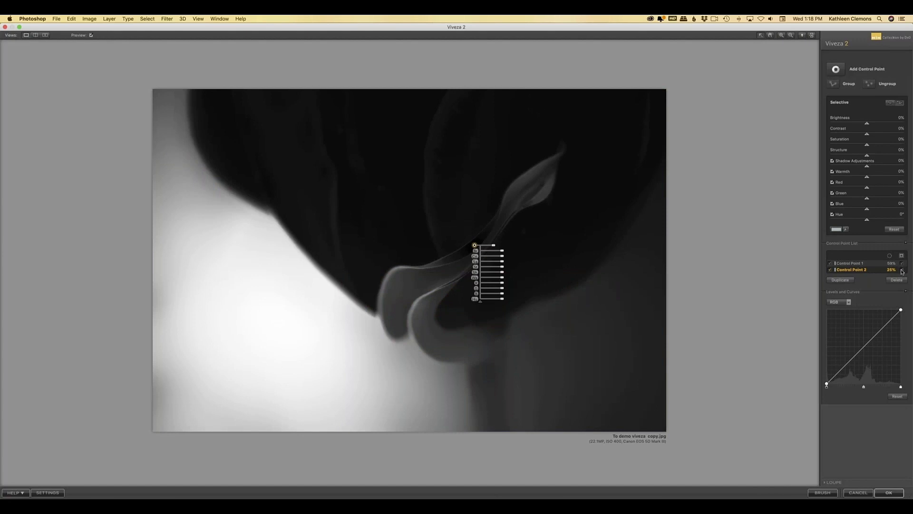
left_click(902, 269)
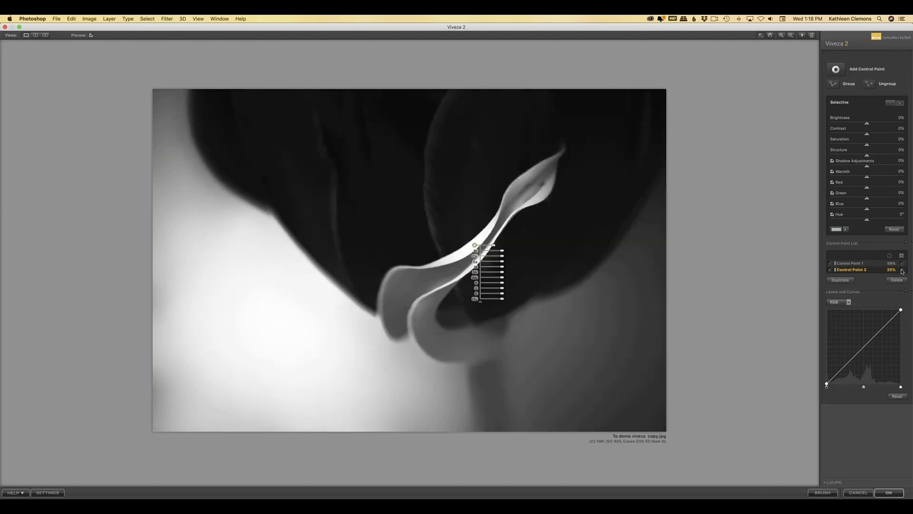
left_click(902, 270)
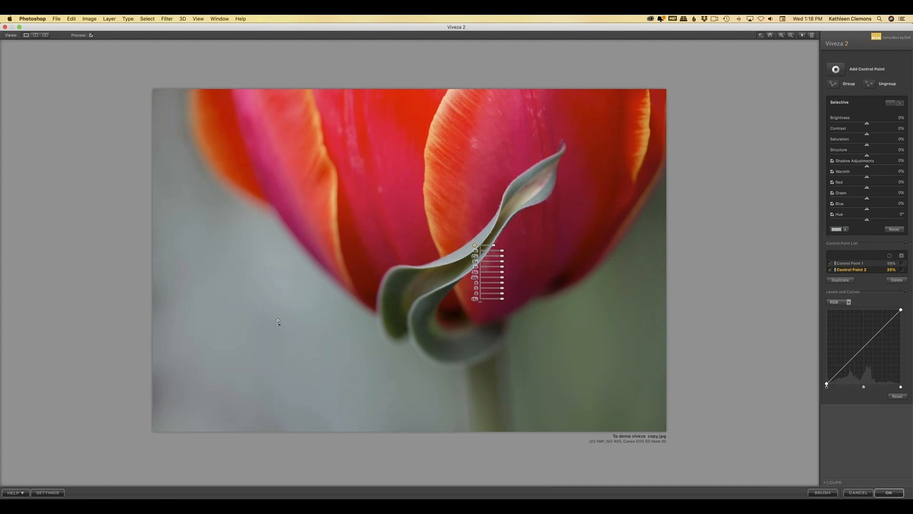
Set the background control point's brightness to -39% and its warmth to 35%.
left_click(279, 322)
left_click_drag(305, 326, 301, 328)
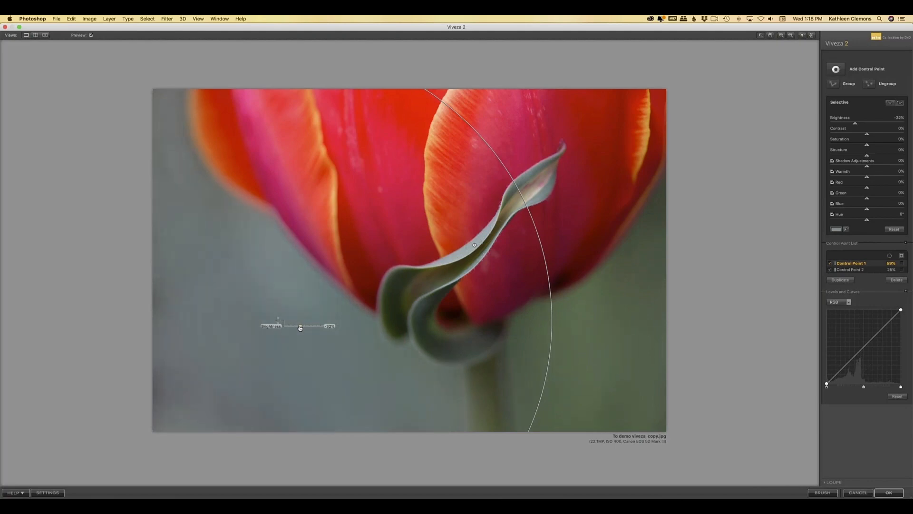
left_click_drag(300, 328, 299, 328)
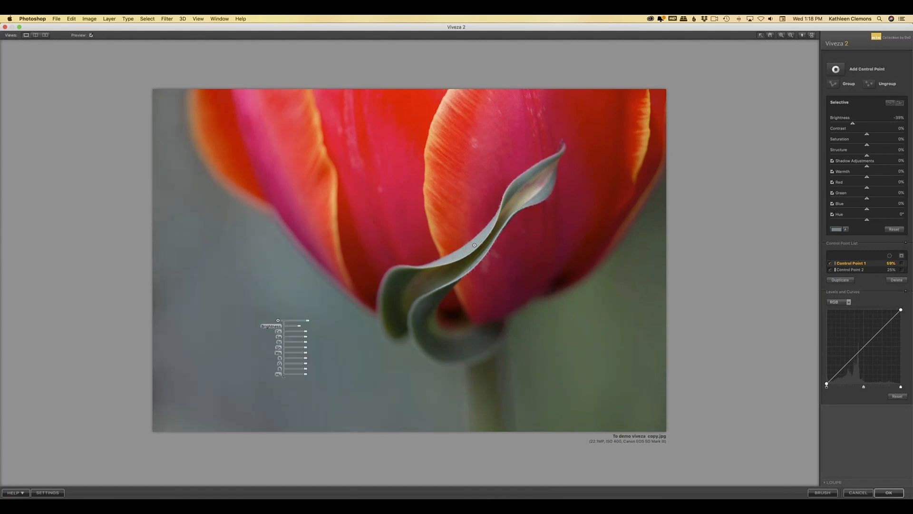
left_click(307, 352)
left_click_drag(308, 353, 312, 353)
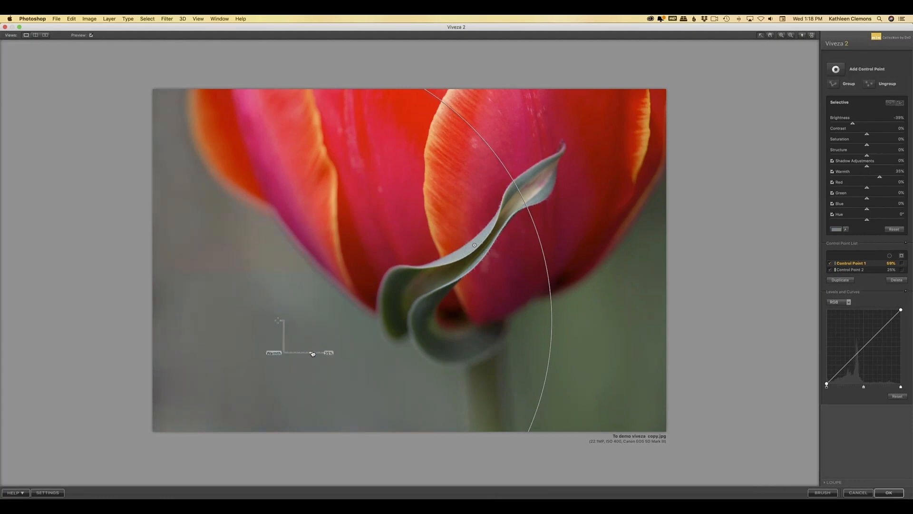
Set the background control point's green to 31% and brightness to -45%, and compare the preview with the original.
left_click_drag(304, 363, 309, 365)
left_click_drag(310, 364, 310, 364)
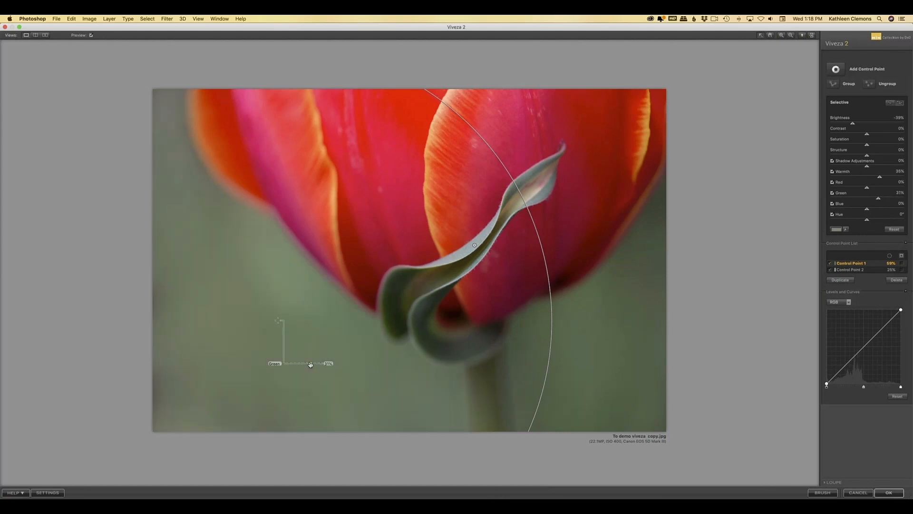
mouse_move(301, 327)
left_click_drag(301, 327, 299, 328)
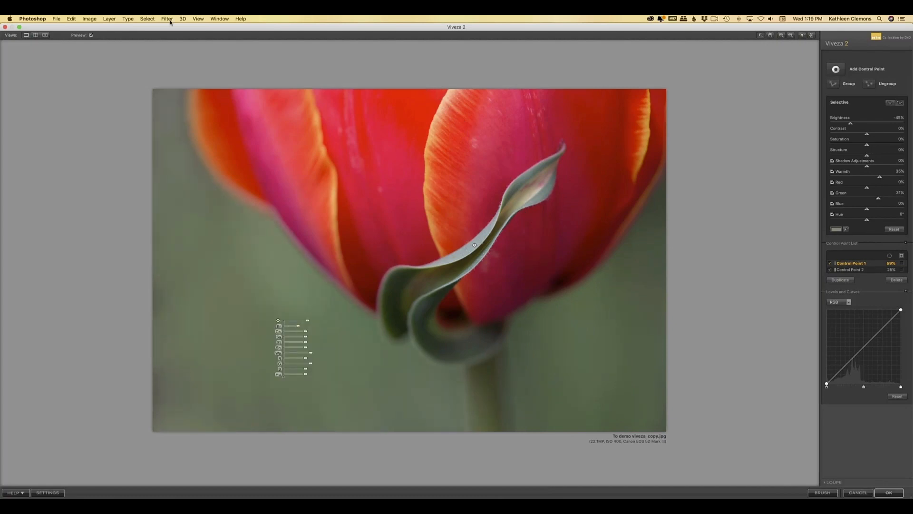
left_click(91, 36)
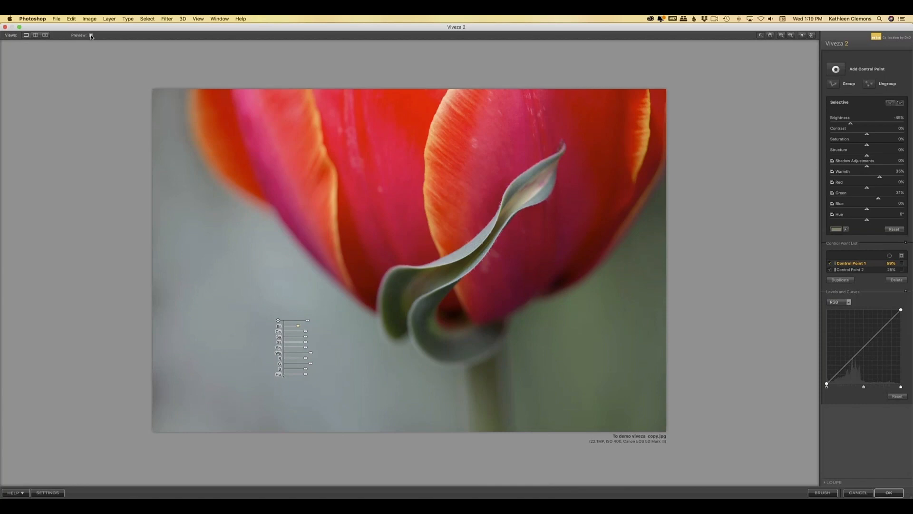
left_click(91, 35)
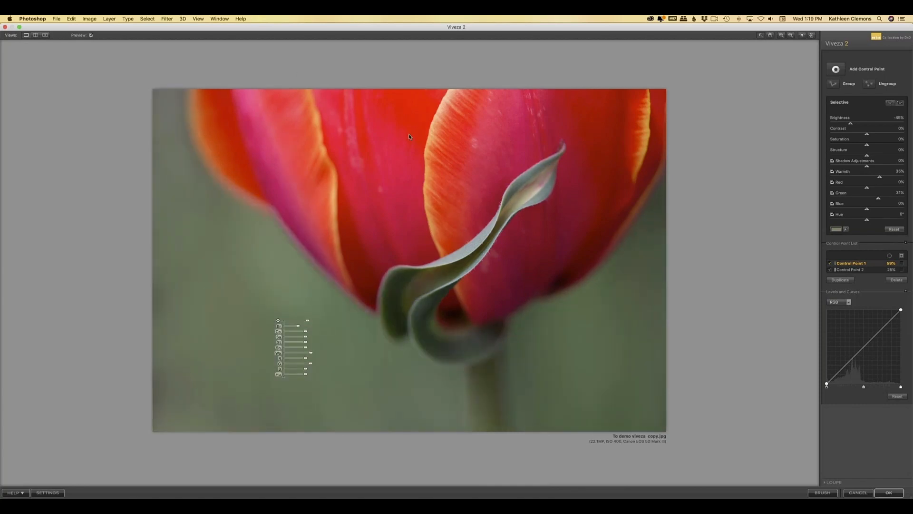
Set the curled leaf control point's brightness to -13% and its green to 15%.
left_click(474, 245)
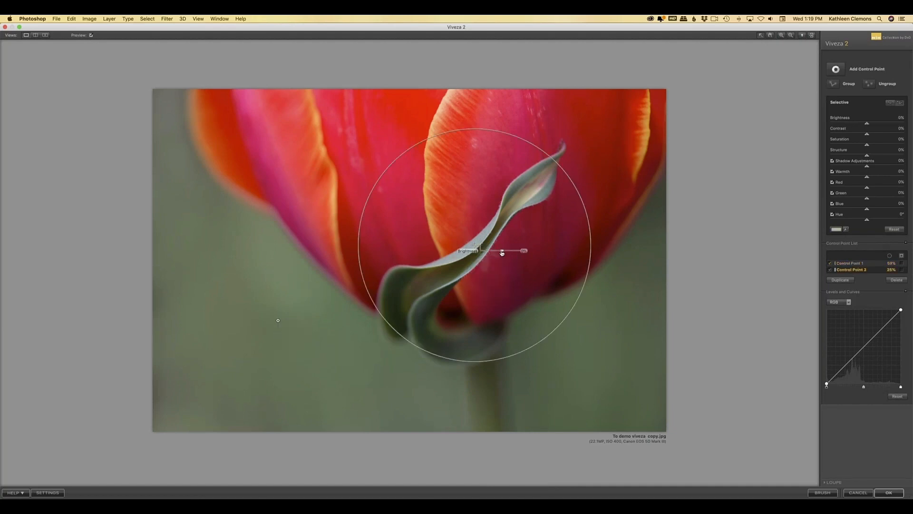
left_click_drag(502, 253, 500, 253)
left_click_drag(504, 290, 505, 289)
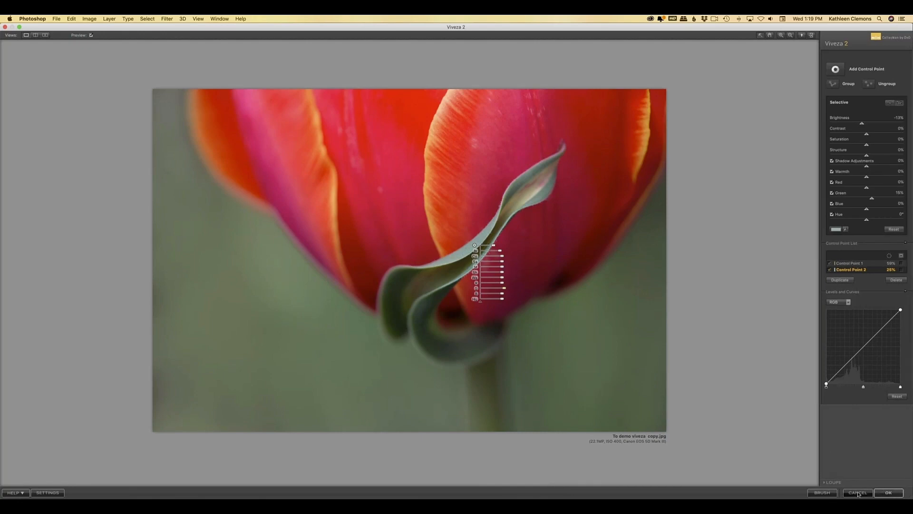
Discard the tulip edit and load the white coneflower image "For Viveza Nik 2.tif" into Viveza 2 from an enlarged window.
left_click(858, 493)
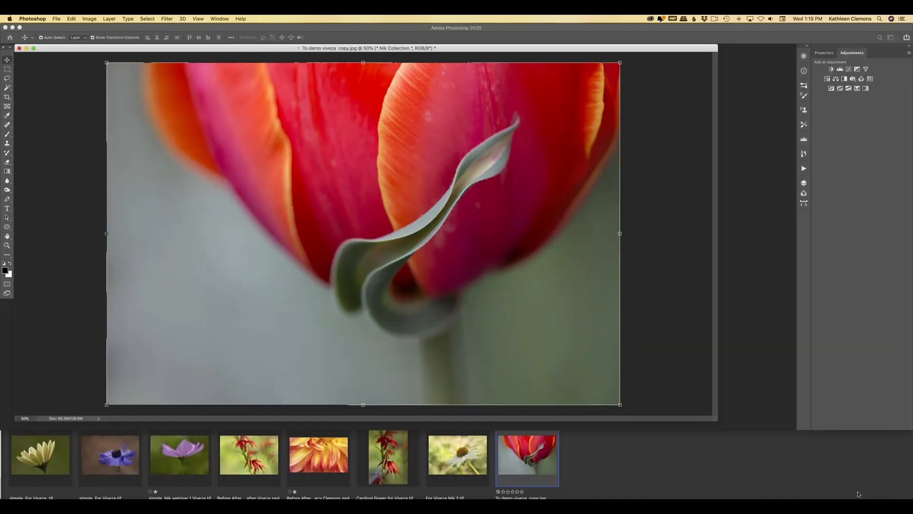
left_click(19, 48)
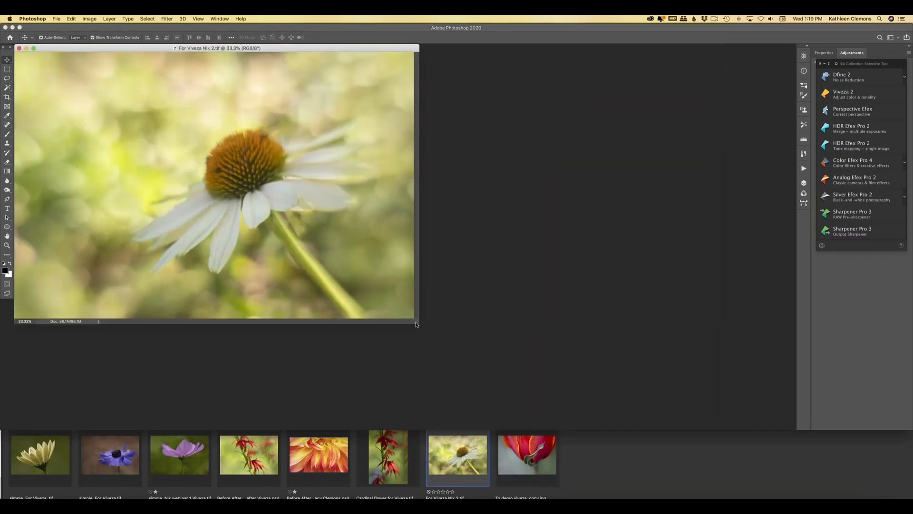
left_click_drag(416, 325, 746, 412)
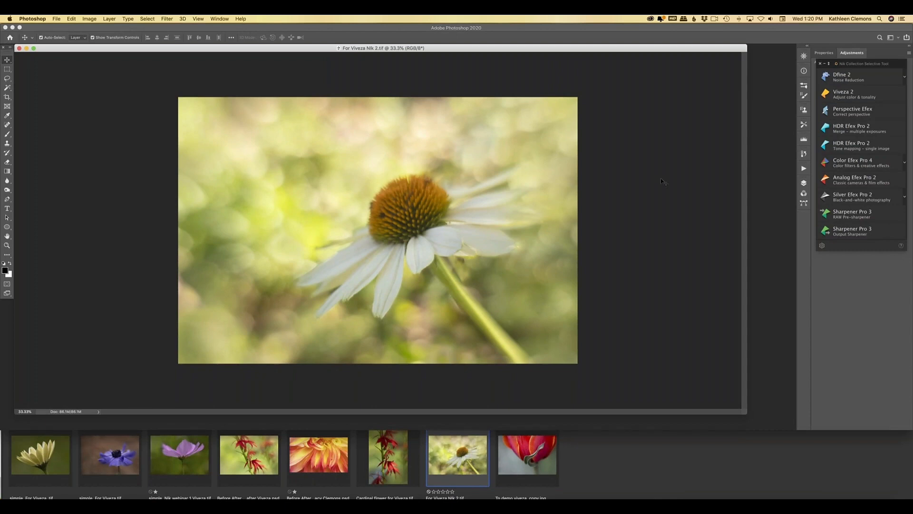
left_click(846, 94)
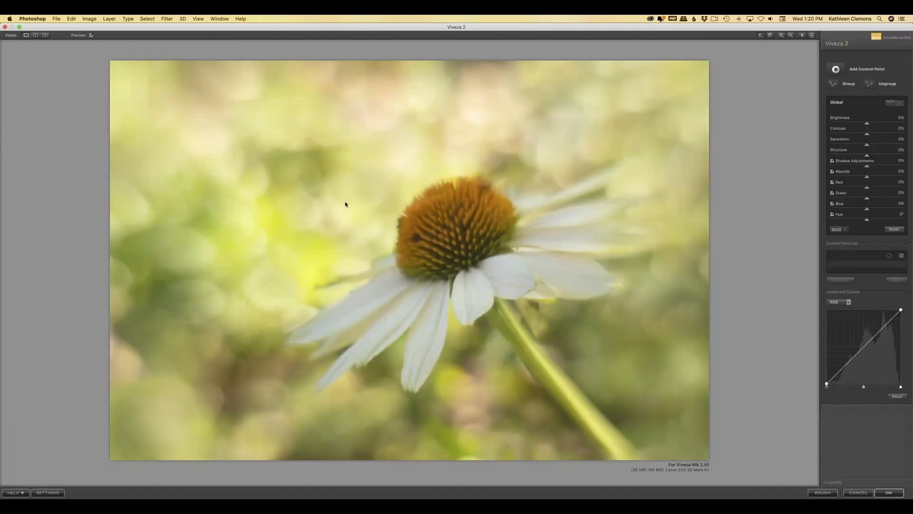
Add a control point on the bright yellow-green background left of the coneflower with size 18% and brightness -24%.
left_click(301, 243)
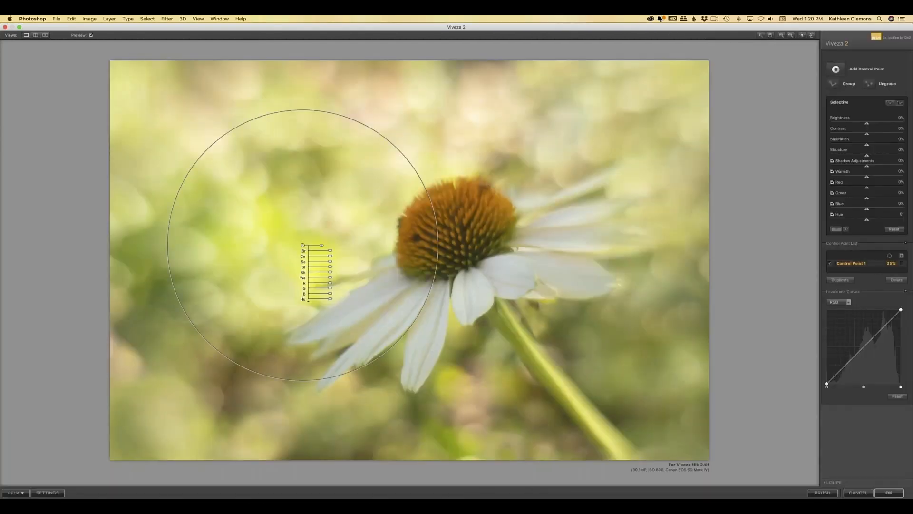
left_click_drag(322, 245, 319, 245)
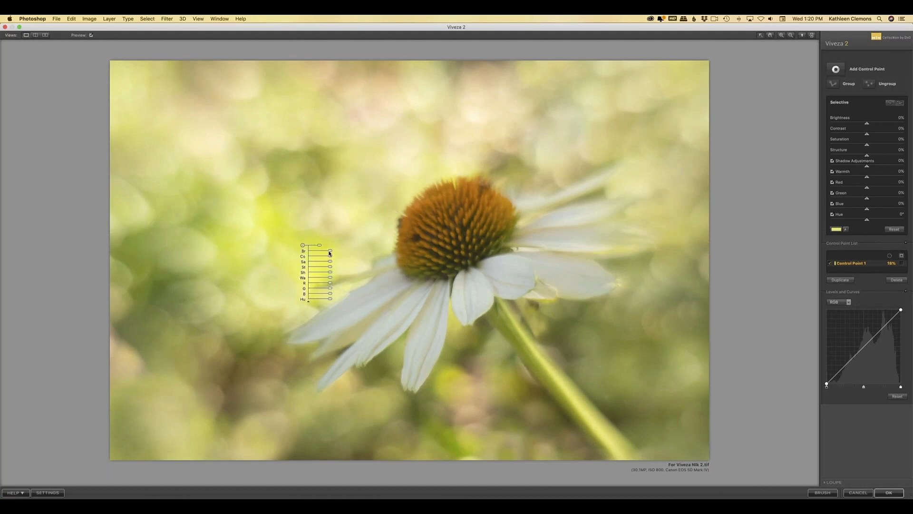
left_click_drag(329, 253, 327, 254)
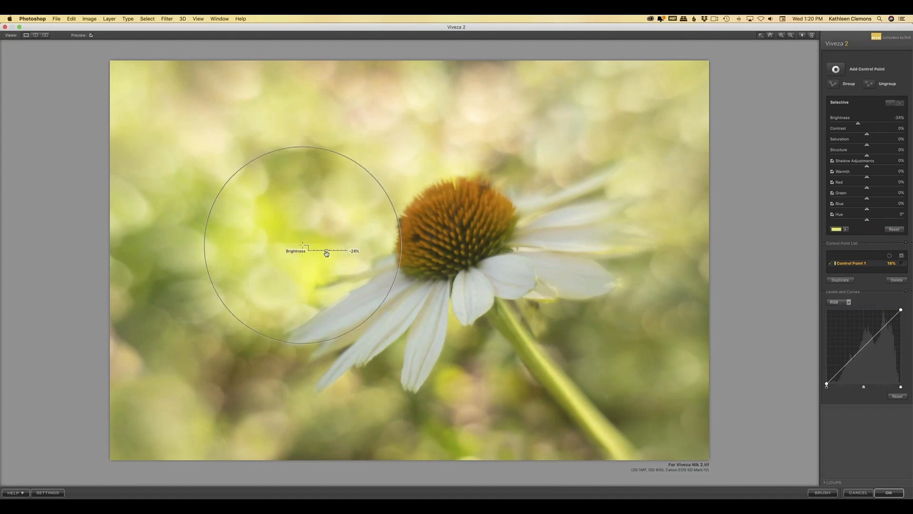
Reduce the yellow-green background control point's saturation to -41% and its warmth to -15%.
left_click_drag(326, 253, 328, 263)
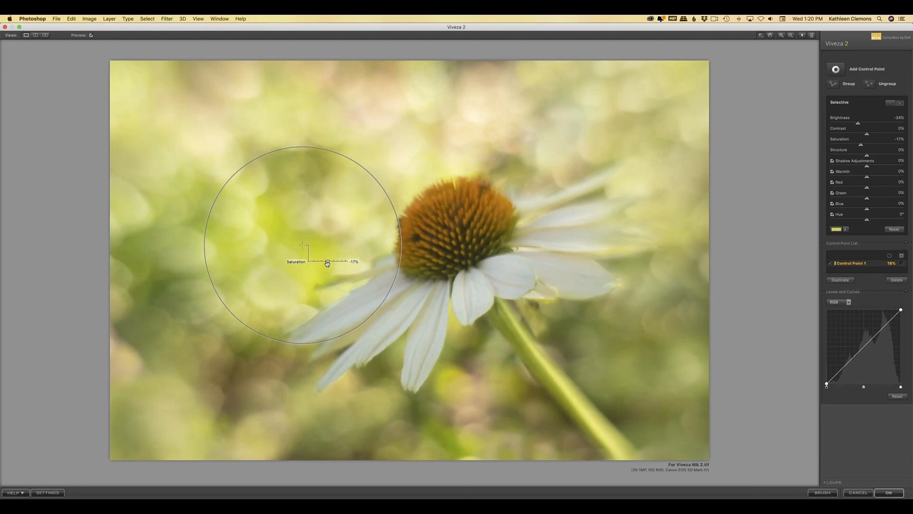
left_click_drag(327, 263, 327, 263)
left_click_drag(327, 263, 325, 264)
left_click_drag(325, 263, 324, 265)
left_click_drag(331, 279, 329, 279)
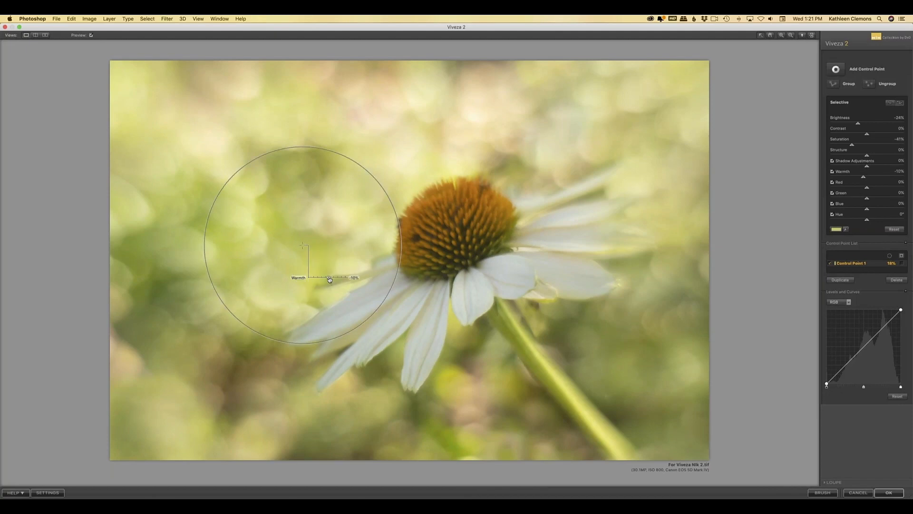
left_click_drag(328, 280, 326, 279)
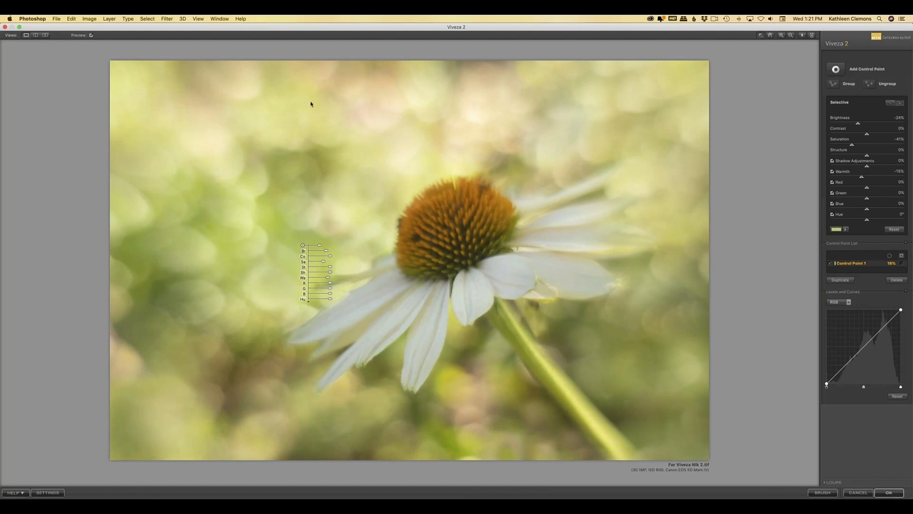
Set the background control point's red to 37% and green to 13%, and compare the coneflower before and after.
left_click_drag(330, 283, 331, 290)
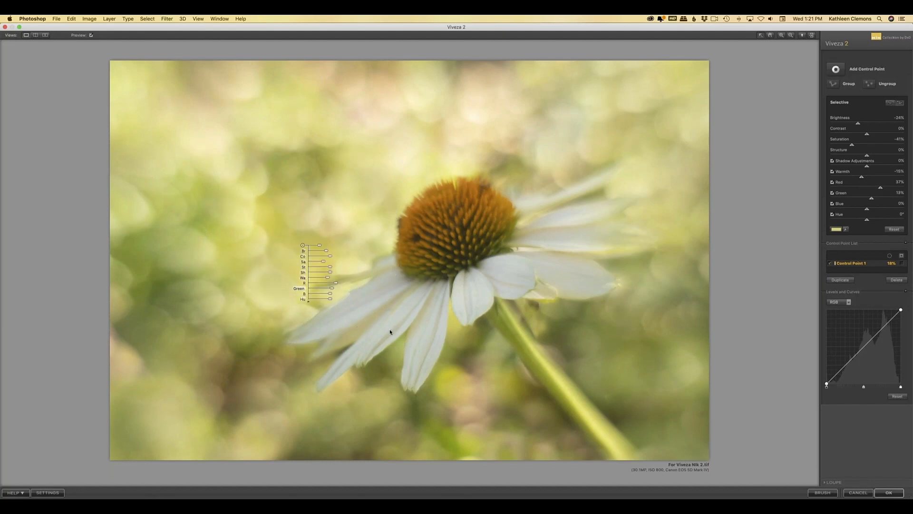
left_click(91, 35)
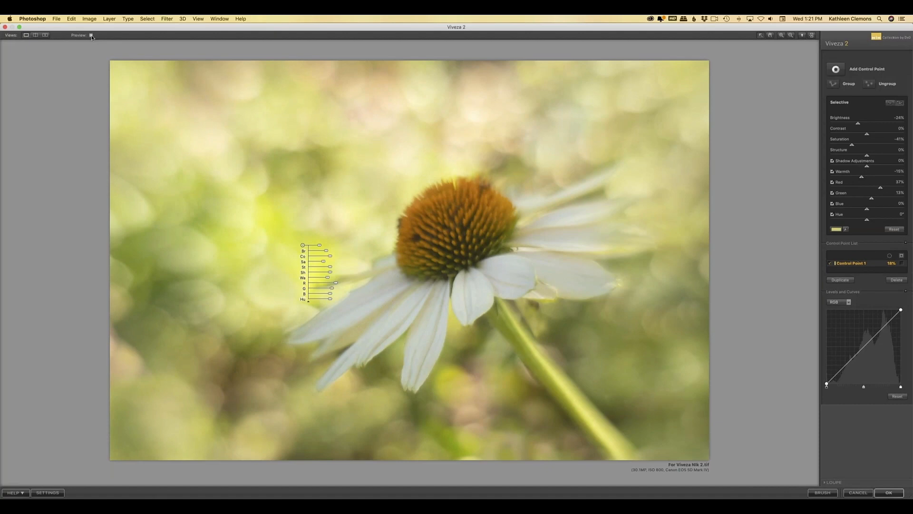
left_click(91, 36)
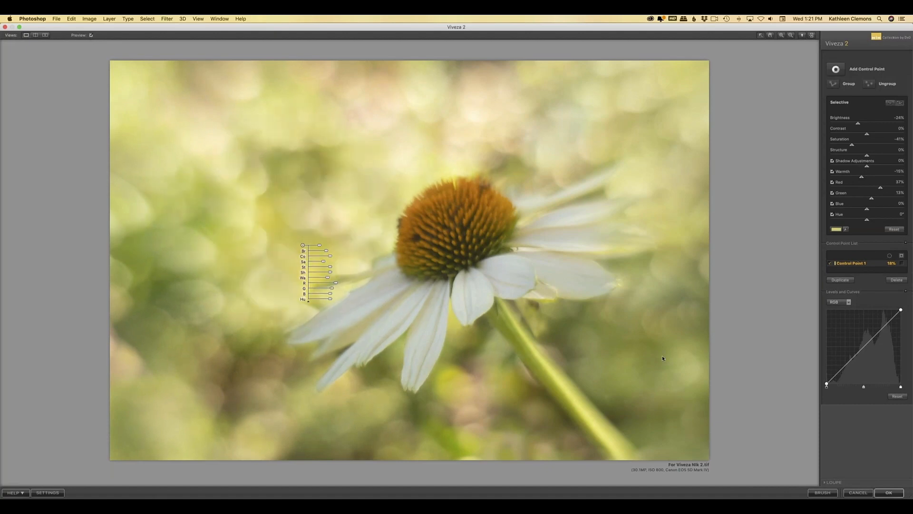
Discard the coneflower edit, close it unsaved and open "Before After _Z1A2207 after Viveza.psd" in an enlarged window.
left_click(860, 493)
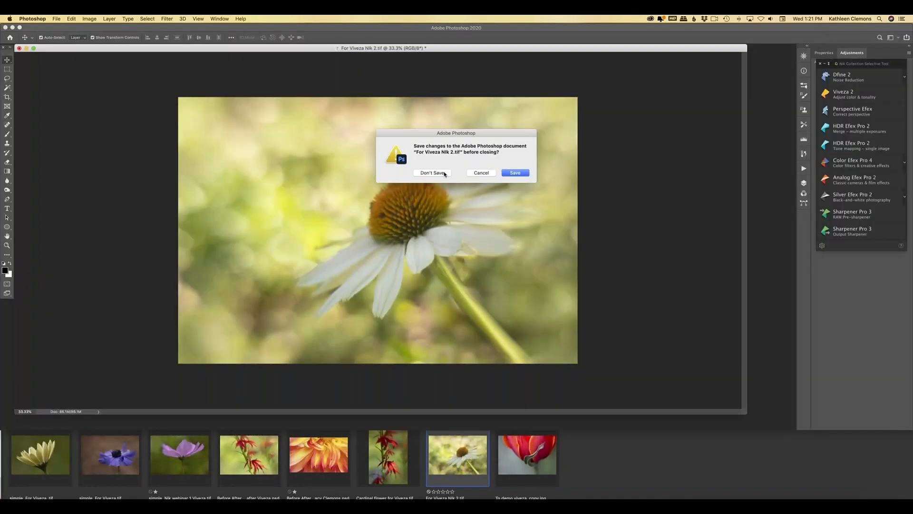
left_click(432, 172)
left_click(267, 470)
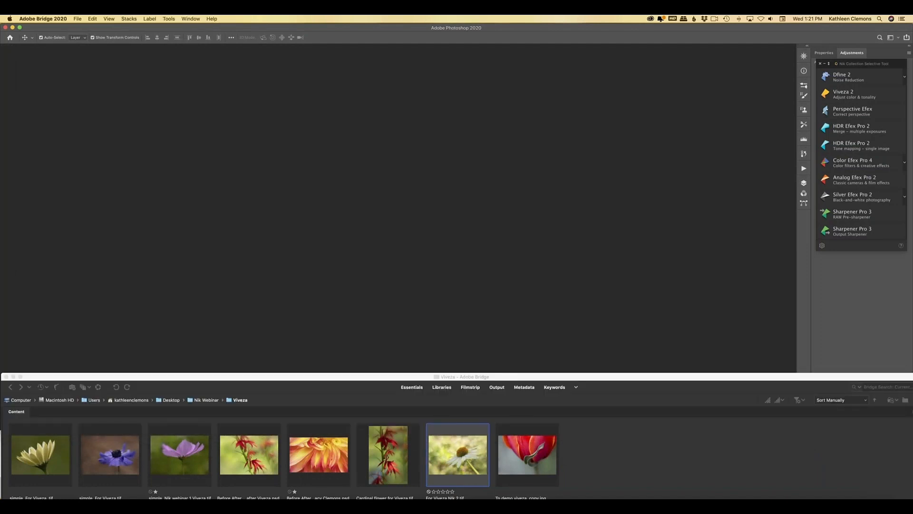
double_click(249, 454)
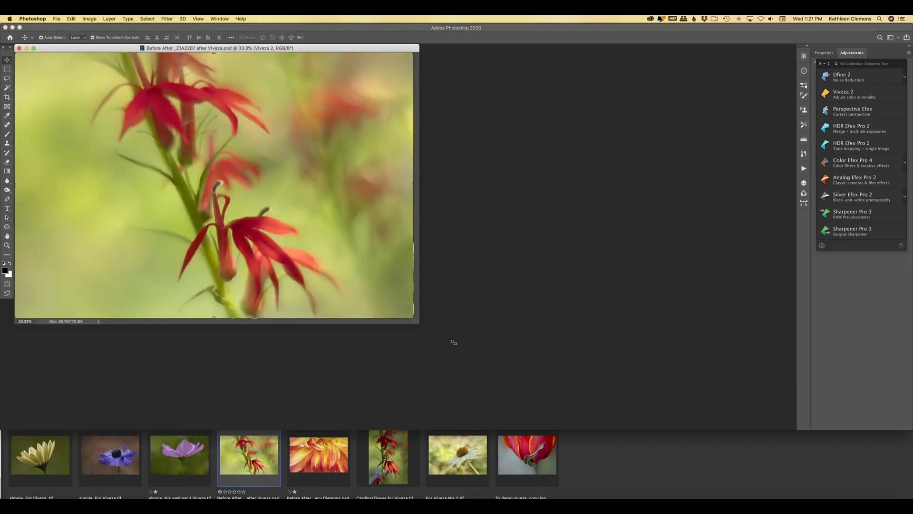
left_click_drag(453, 342, 703, 408)
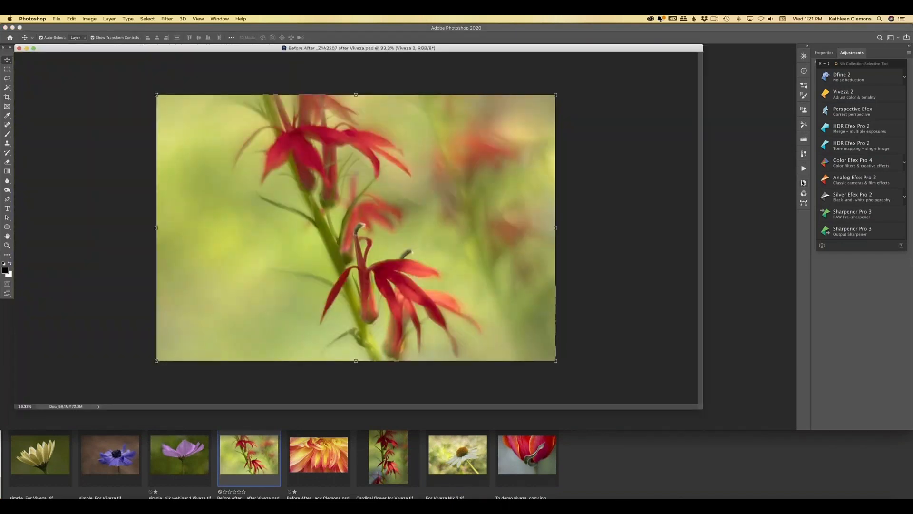
Compare the red flower image with and without its Viveza 2 layer by switching that layer's visibility.
left_click(803, 183)
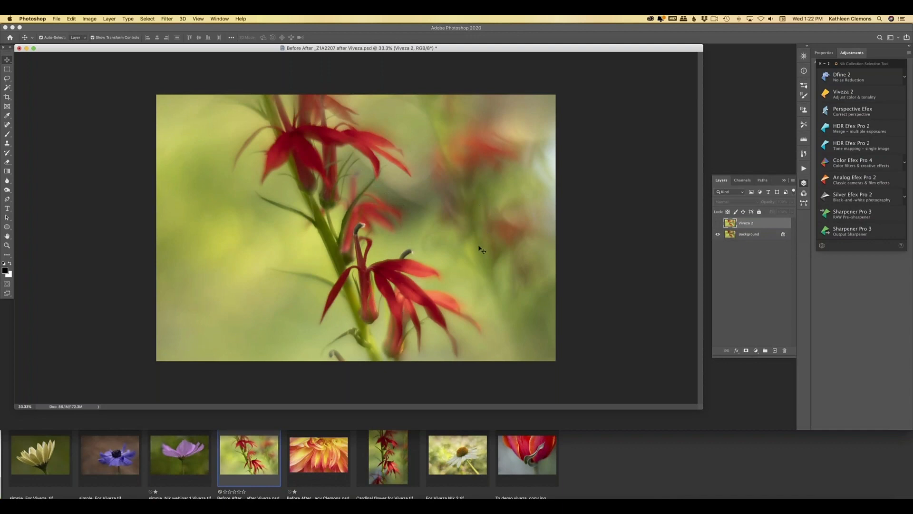
left_click(718, 224)
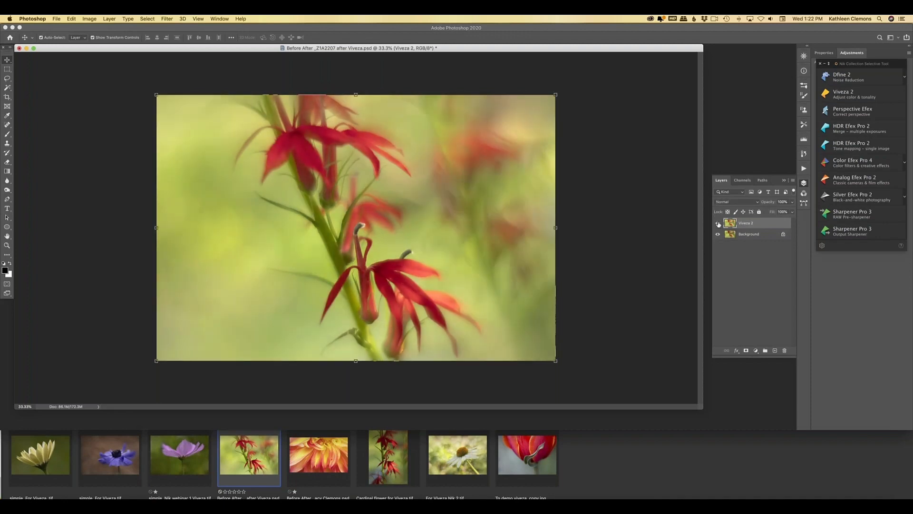
left_click(718, 223)
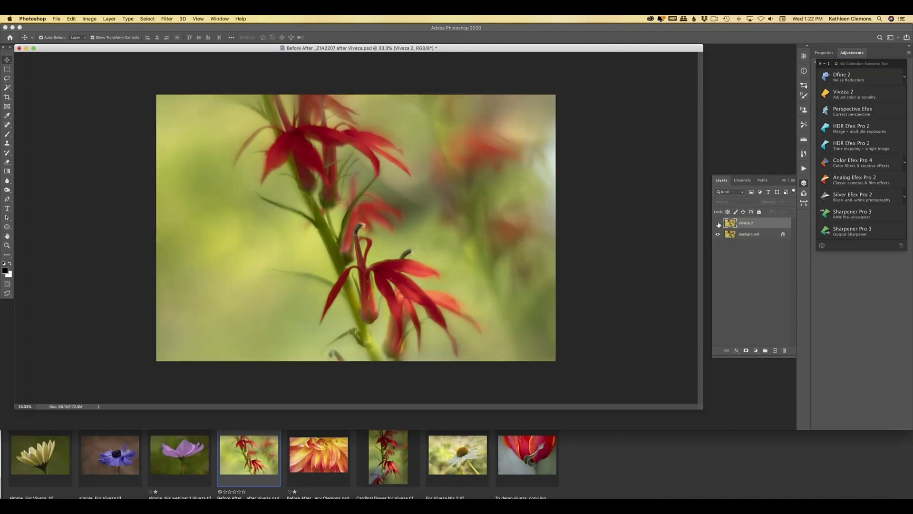
left_click(718, 224)
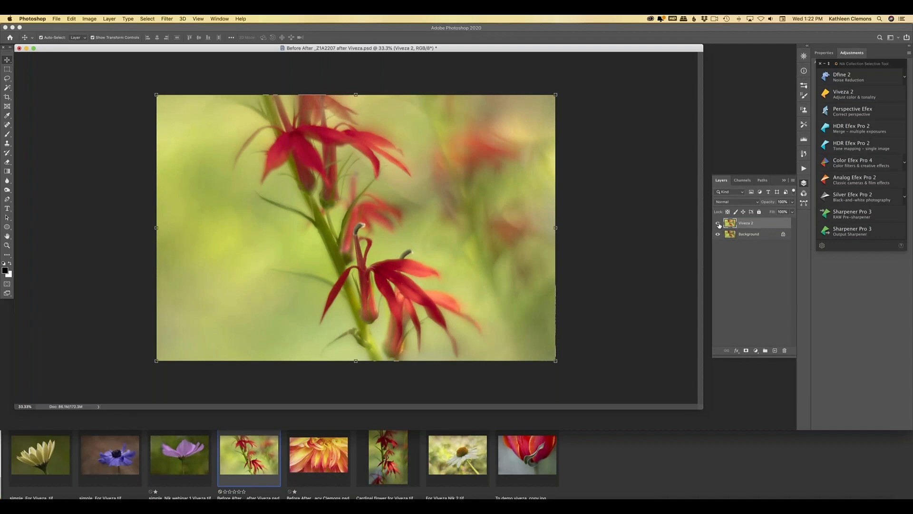
Replace the red flower file with the yellow-and-pink dahlia Before After file and compare it with its Viveza 2 layer hidden and shown.
left_click(18, 48)
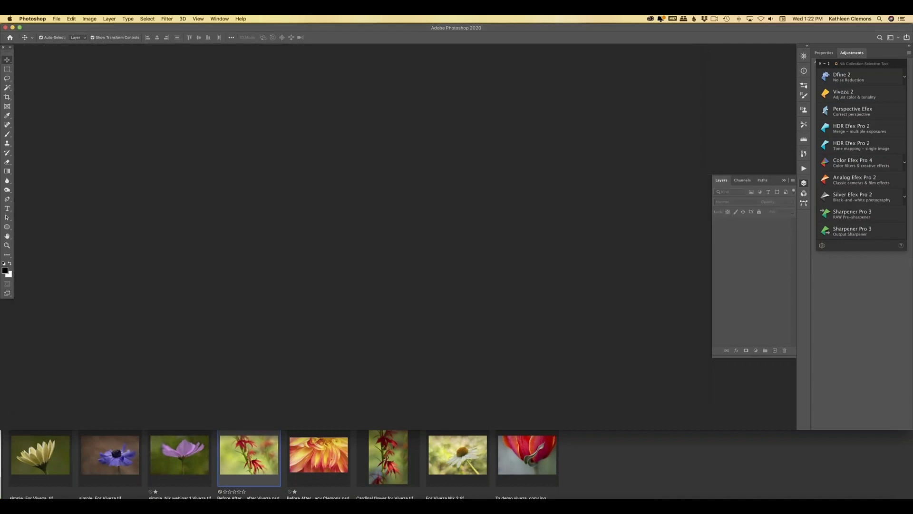
left_click(333, 455)
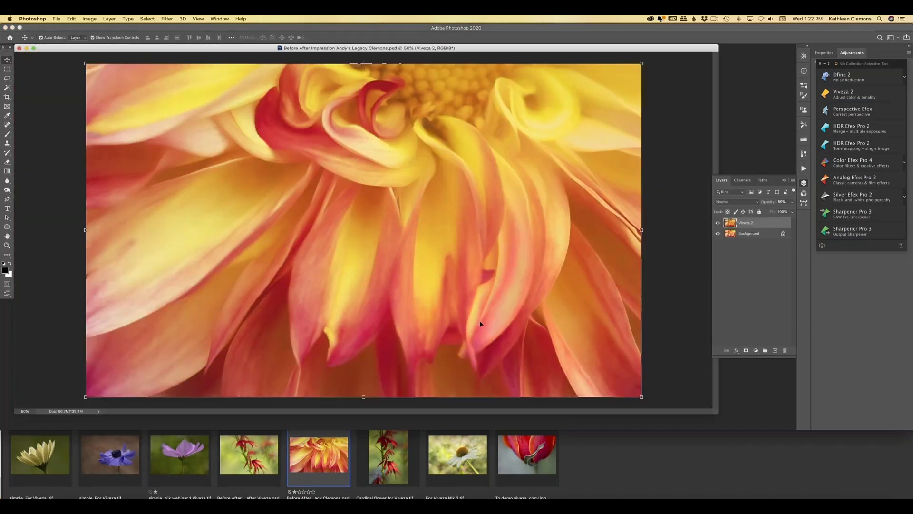
key("super+comma")
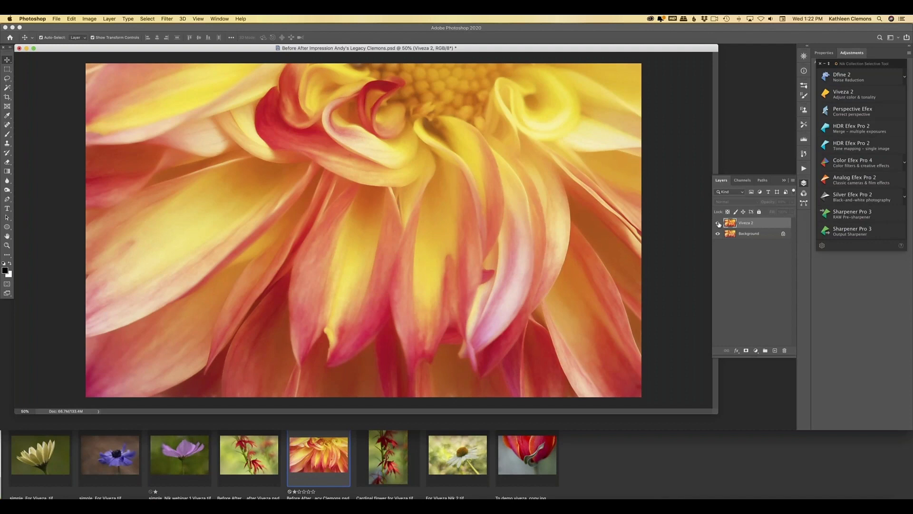
left_click(718, 223)
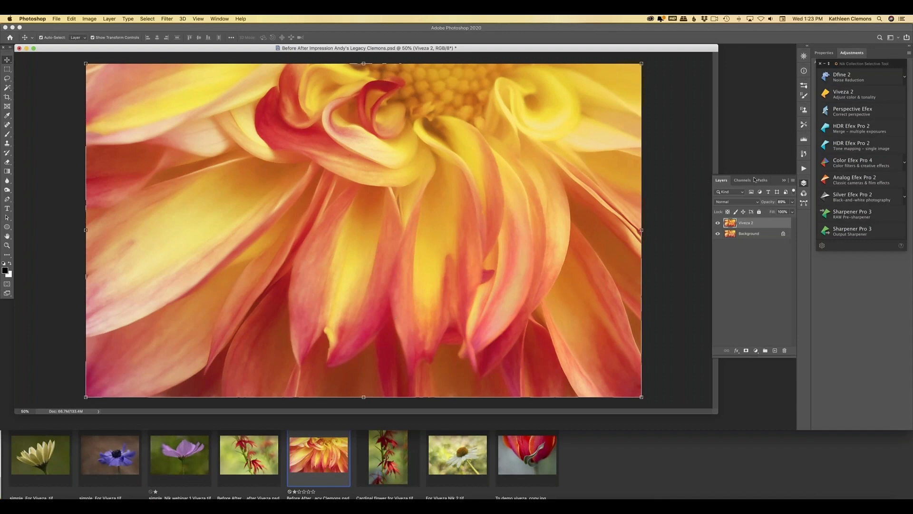
In Viveza 2, add a 25% control point on the dahlia's lower central petals and inspect its selection mask.
left_click(784, 181)
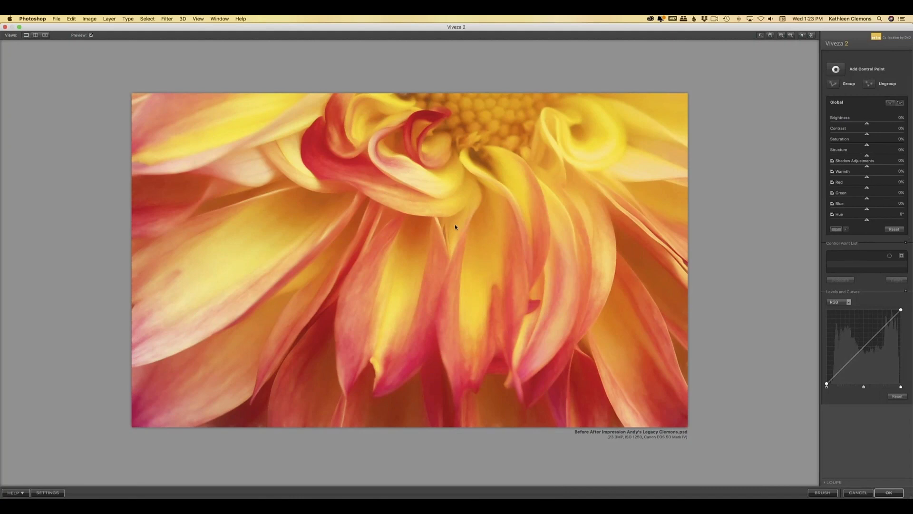
left_click(836, 69)
left_click(515, 308)
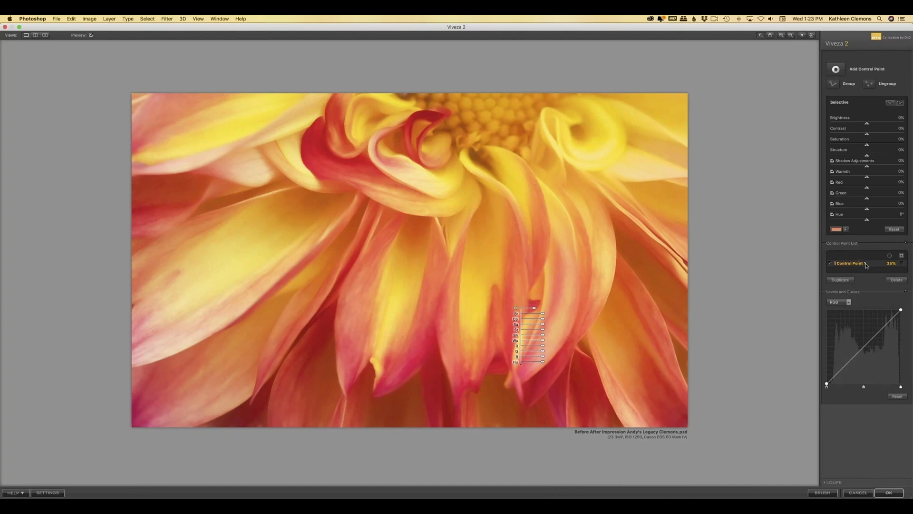
left_click(903, 266)
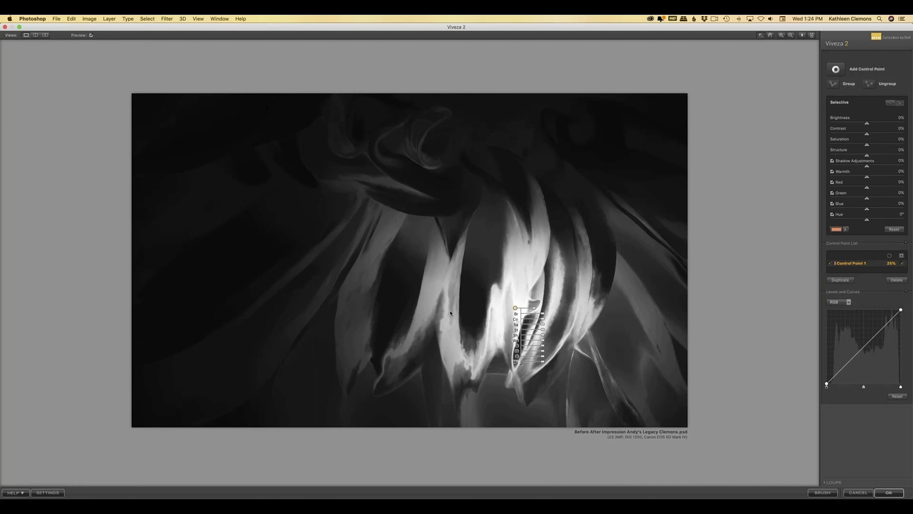
left_click(903, 265)
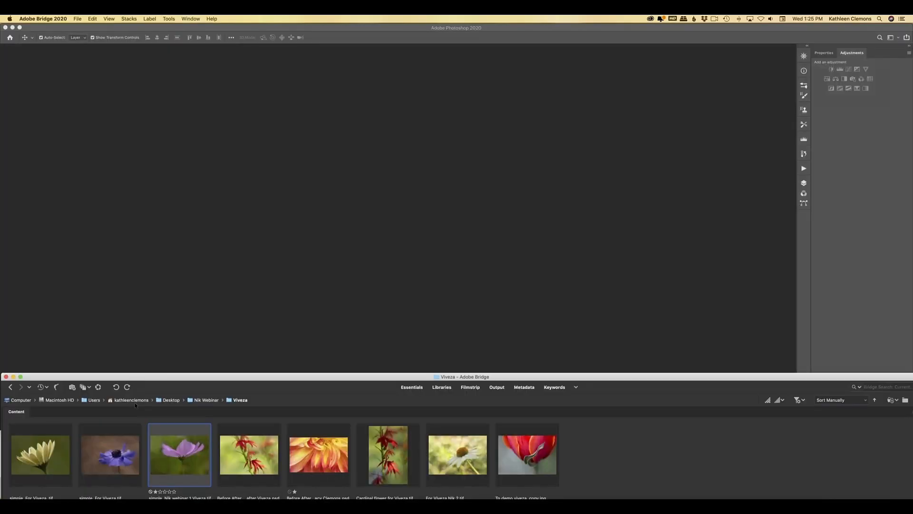
Switch to the CEP folder in Bridge, open "Darken Lighten.tif" and load it into Color Efex Pro 4.
left_click(135, 402)
double_click(127, 467)
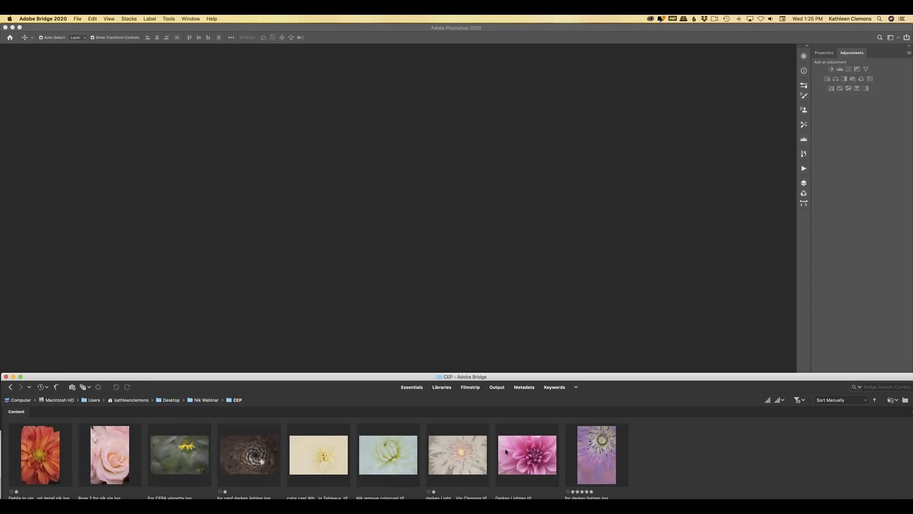
left_click(526, 455)
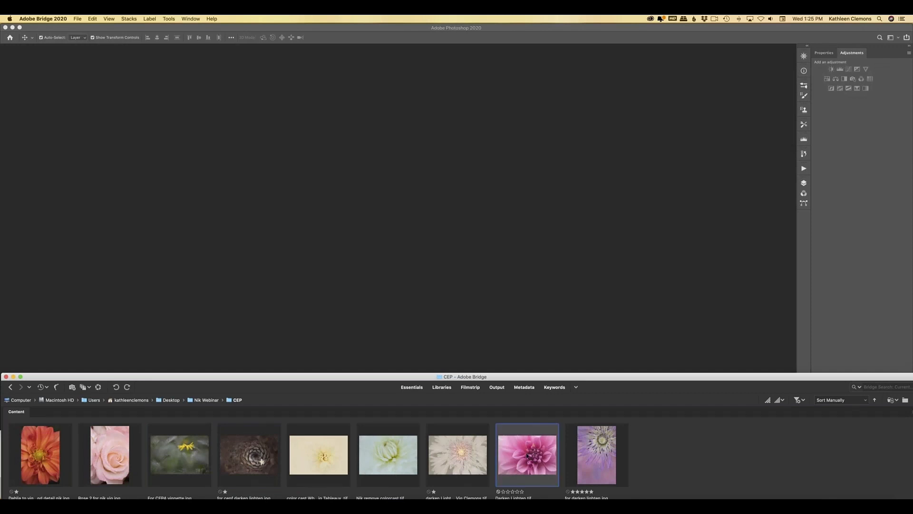
double_click(527, 456)
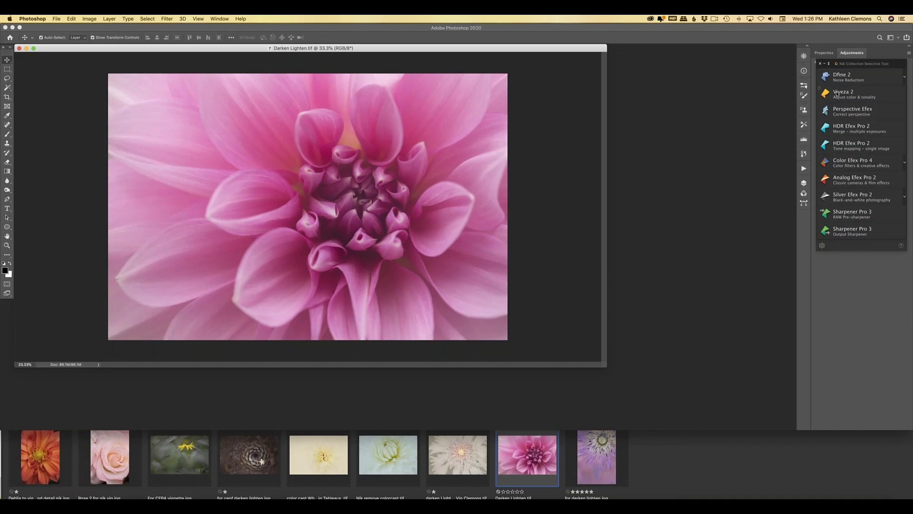
left_click(824, 162)
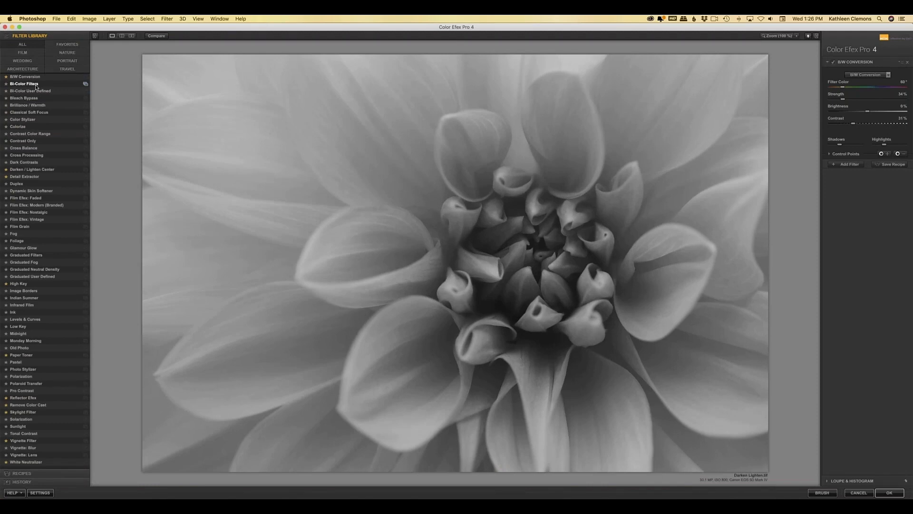
Preview the Bi-Color Filters, B/W Conversion, Bi-Color User Defined and Bleach Bypass filters on the pink dahlia.
left_click(36, 87)
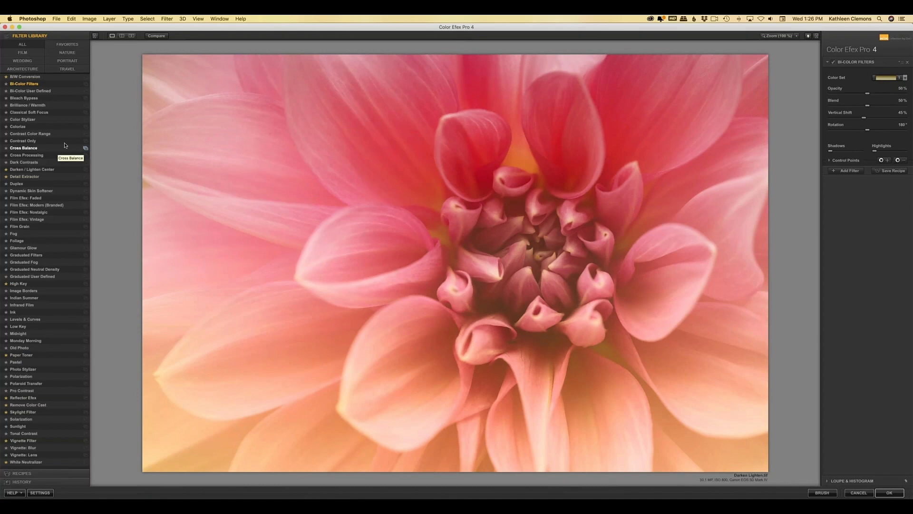
left_click(21, 77)
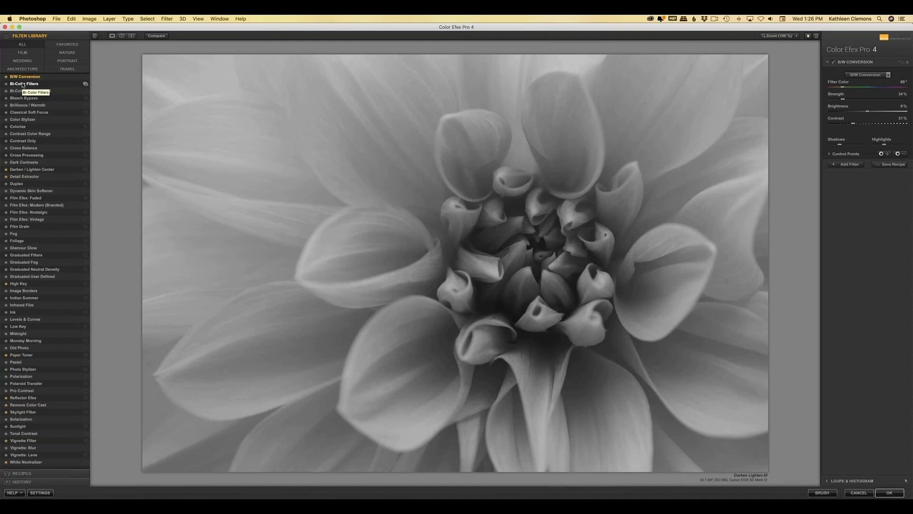
left_click(23, 84)
left_click(22, 91)
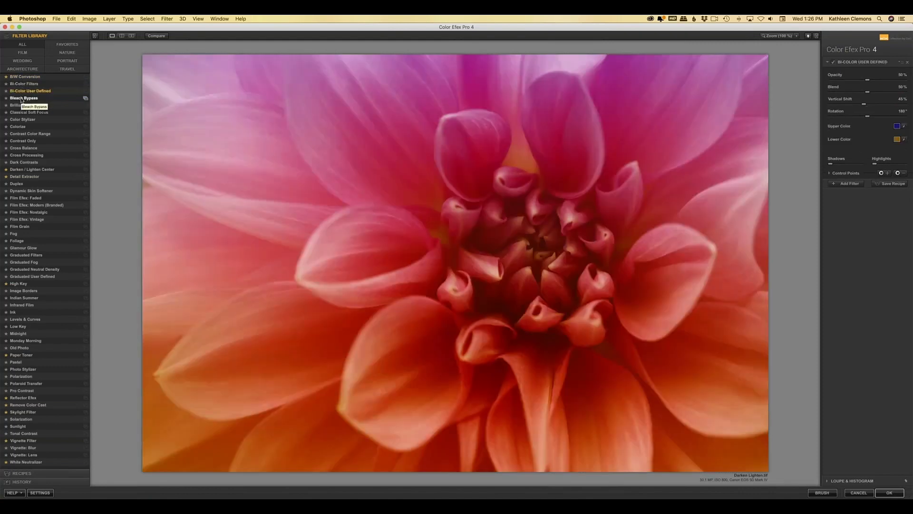
left_click(22, 99)
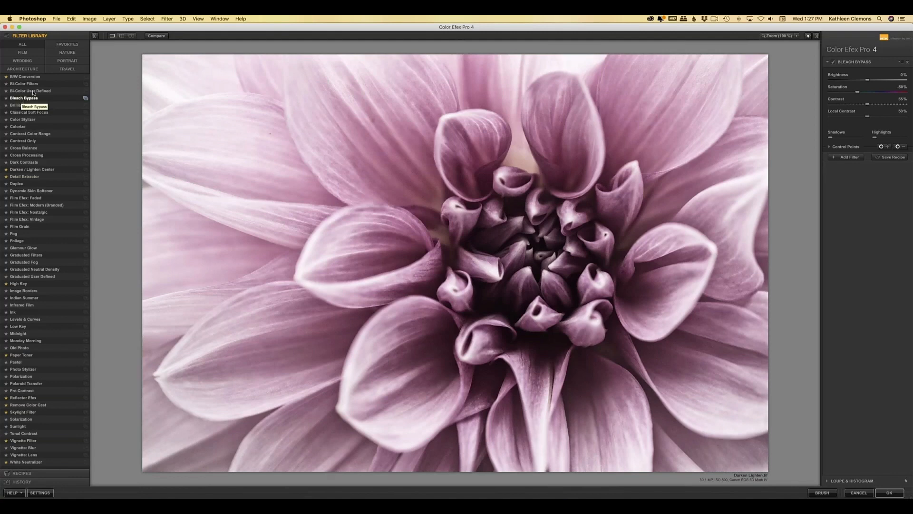
Look through the B/W Conversion presets, the Nature filter category and the Favorites filter list.
left_click(87, 79)
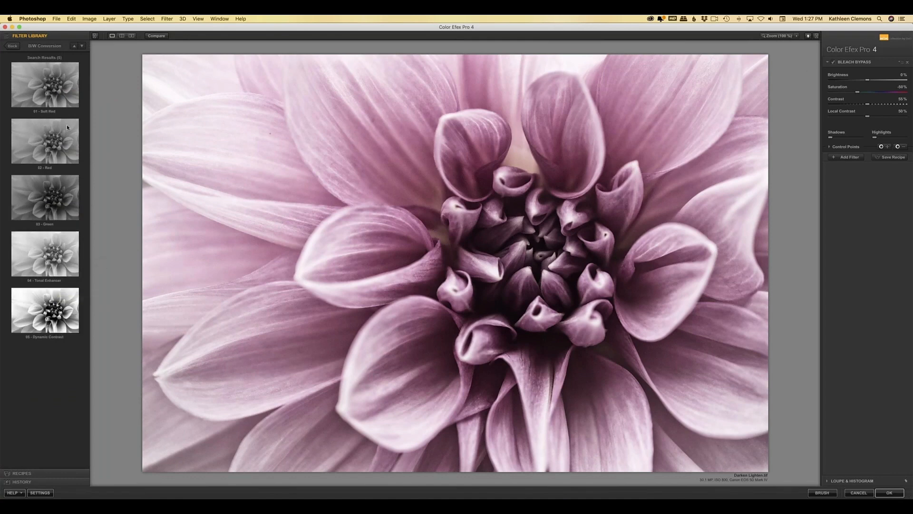
left_click(14, 48)
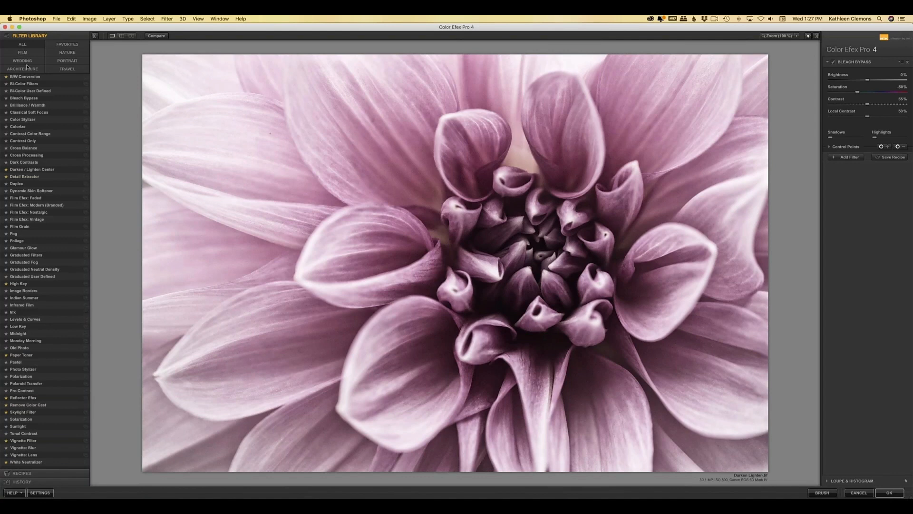
left_click(65, 53)
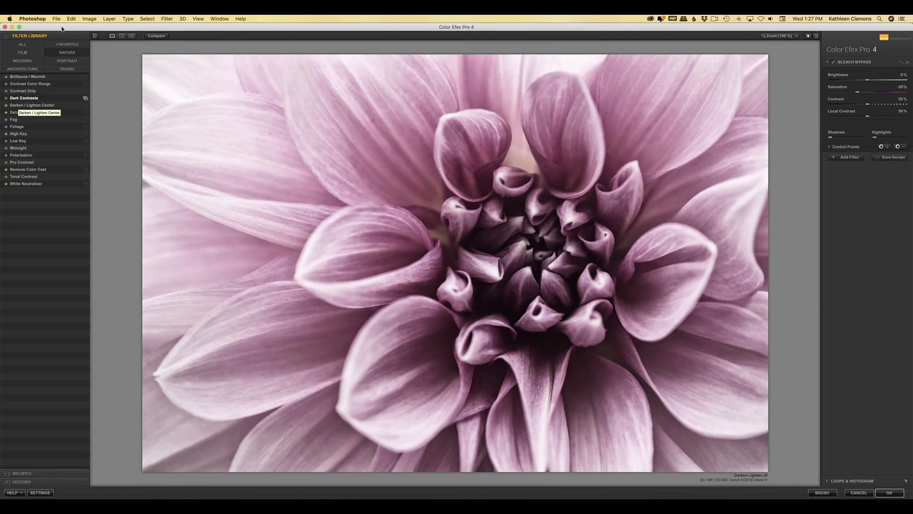
left_click(65, 44)
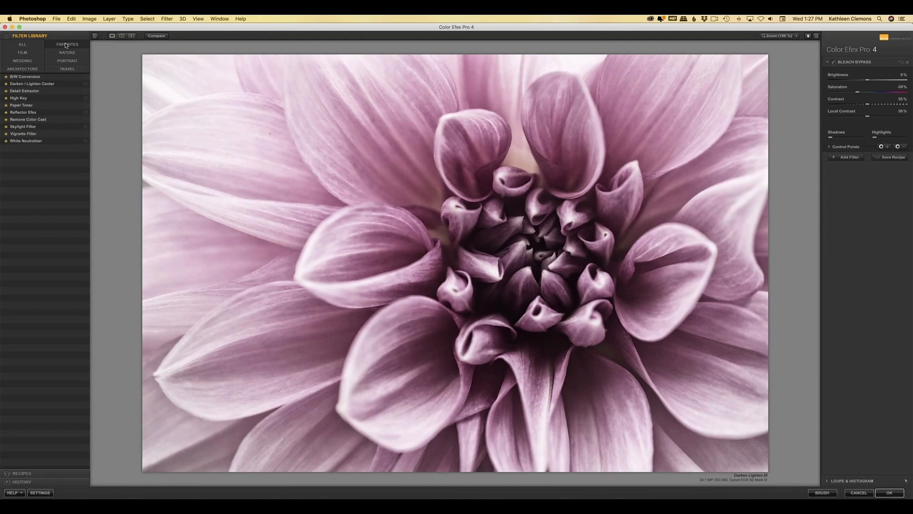
Apply the Darken / Lighten Center filter with the wider oval shape and place its center on the dahlia's core.
left_click(44, 86)
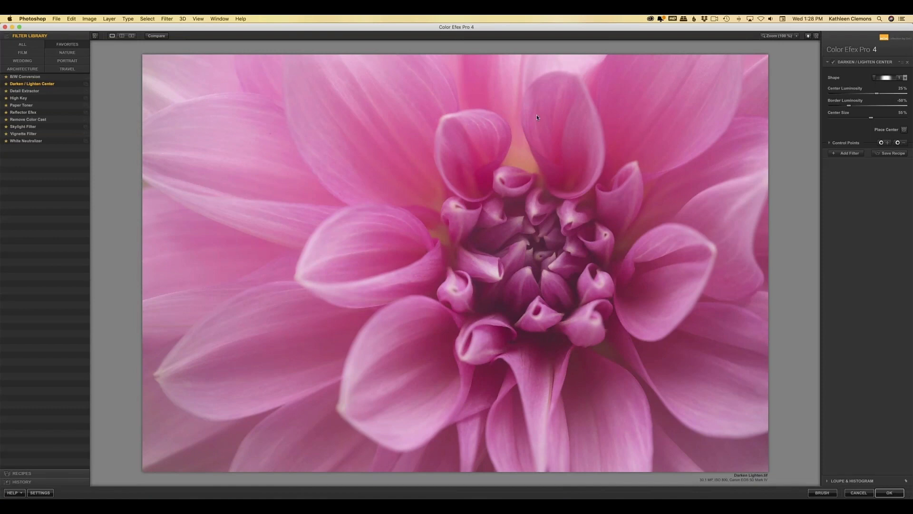
left_click(905, 78)
left_click(881, 93)
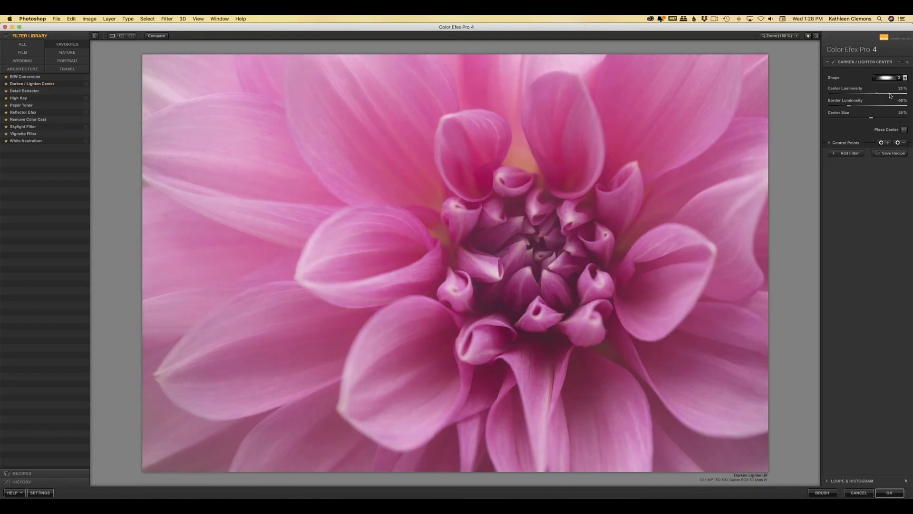
left_click(904, 130)
left_click(546, 242)
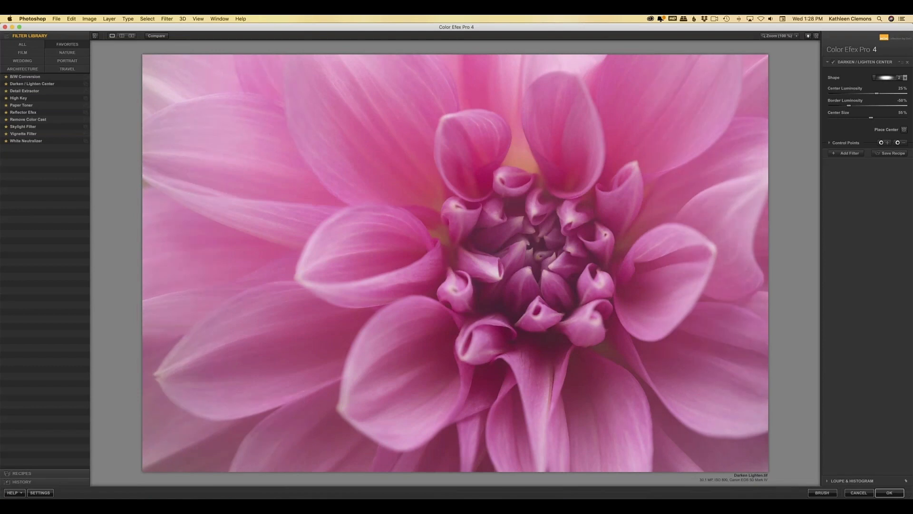
Set the Darken / Lighten Center filter's center size to 39% and center luminosity to 47%.
left_click_drag(871, 117, 864, 119)
left_click_drag(863, 122, 858, 122)
left_click_drag(876, 93, 881, 95)
left_click_drag(882, 95, 887, 95)
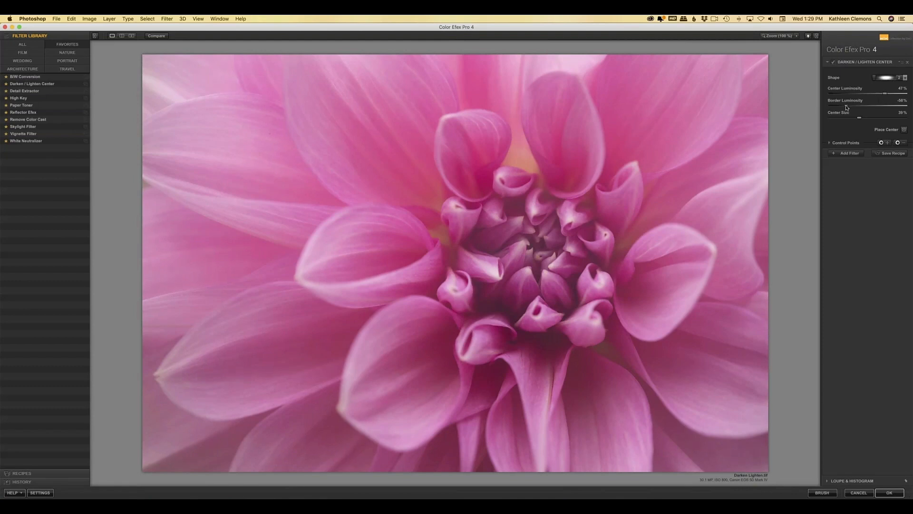
Set the Darken / Lighten Center filter's border luminosity to -89% and center luminosity to 53%, comparing the dahlia with its original.
left_click_drag(847, 107, 834, 108)
left_click_drag(884, 96, 886, 95)
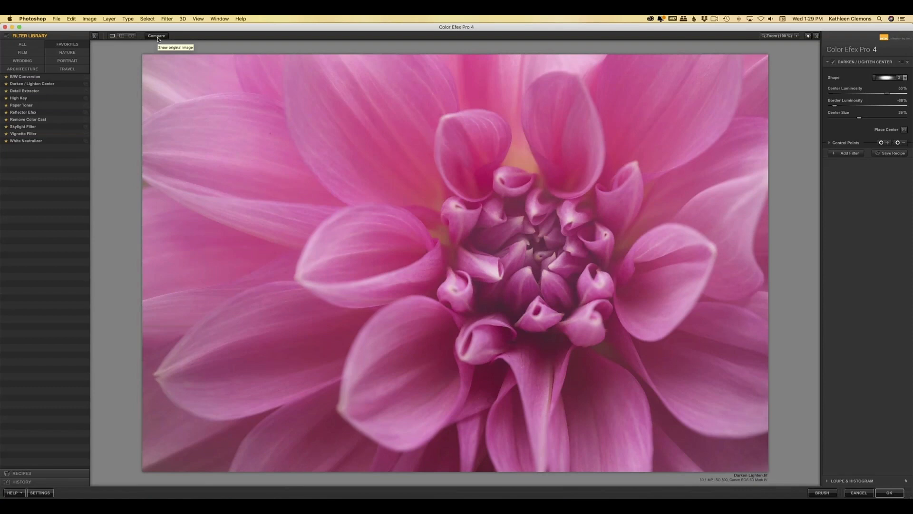
left_click(158, 38)
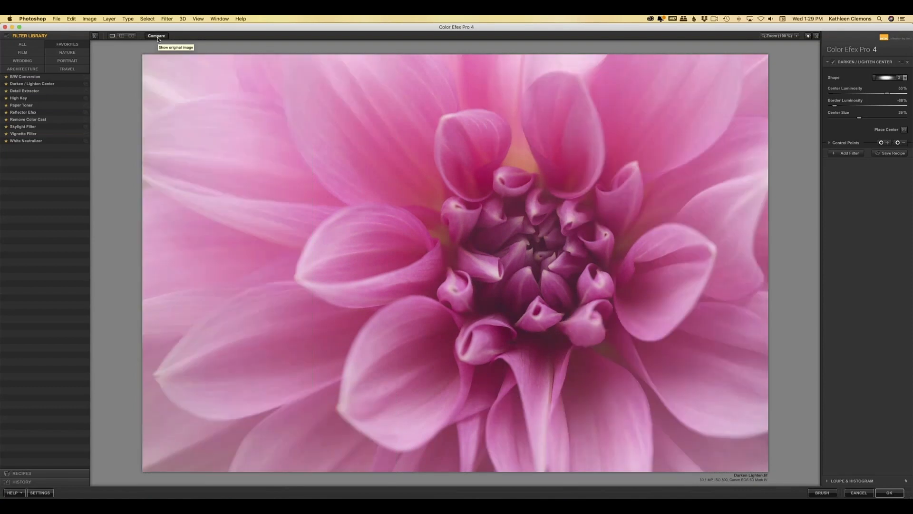
left_click(158, 38)
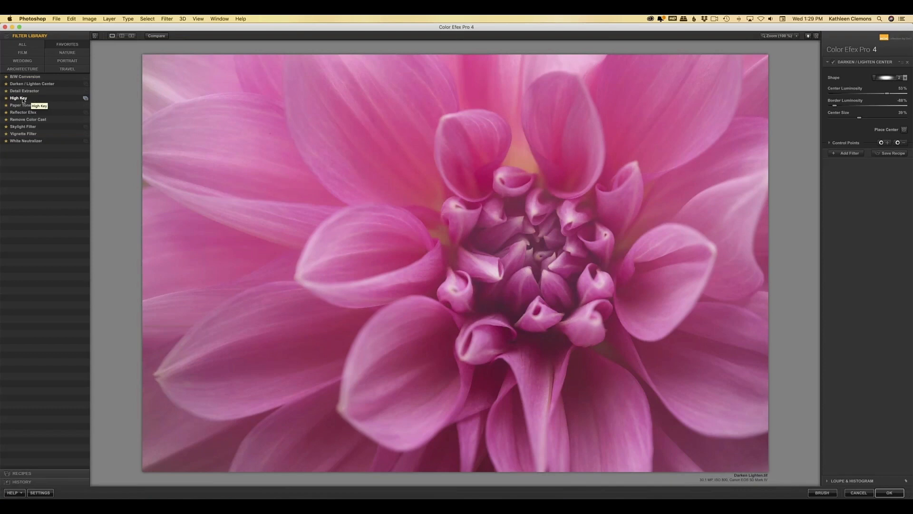
Preview the High Key filter's Dynamic High Key, Standard High Key, Strong and Washed Out presets on the dahlia, returning to Standard High Key.
left_click(19, 98)
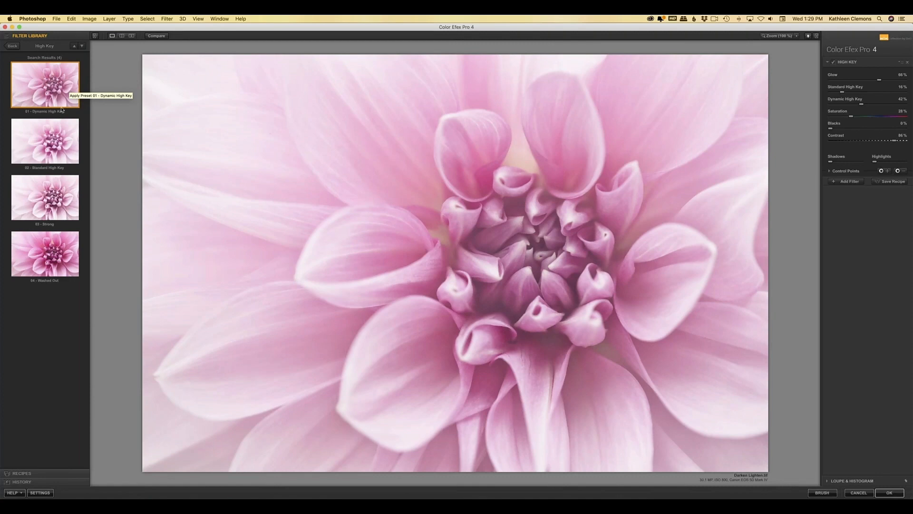
left_click(50, 138)
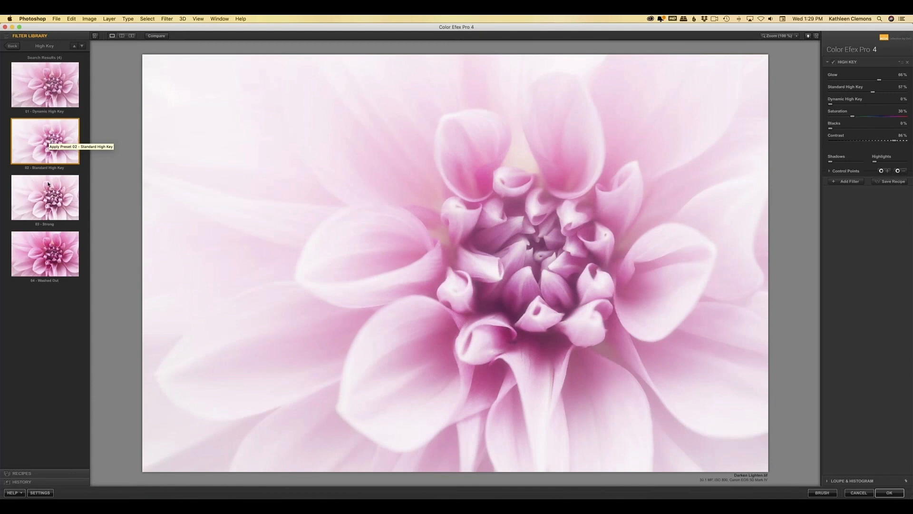
left_click(46, 200)
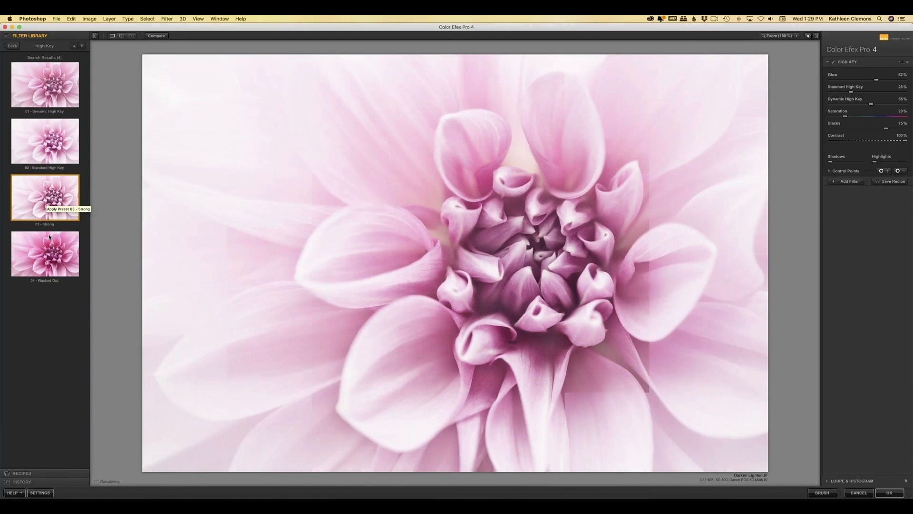
left_click(51, 253)
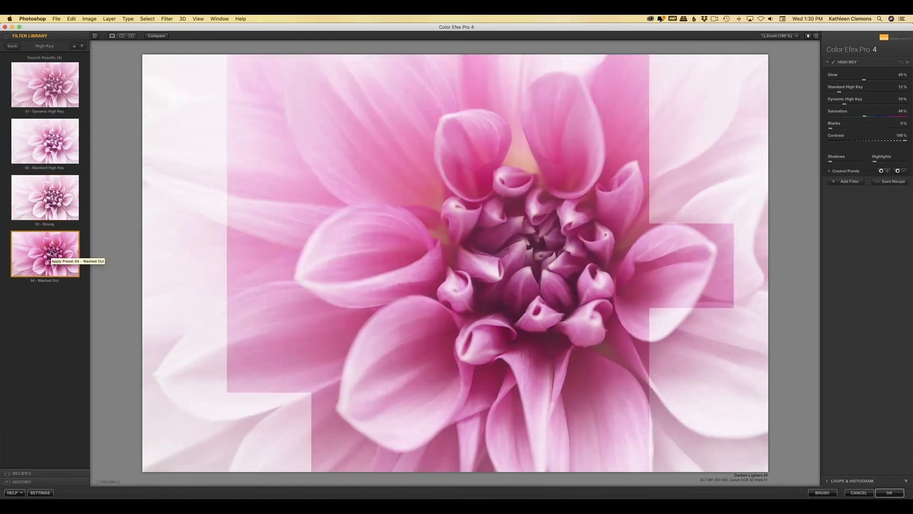
left_click(57, 140)
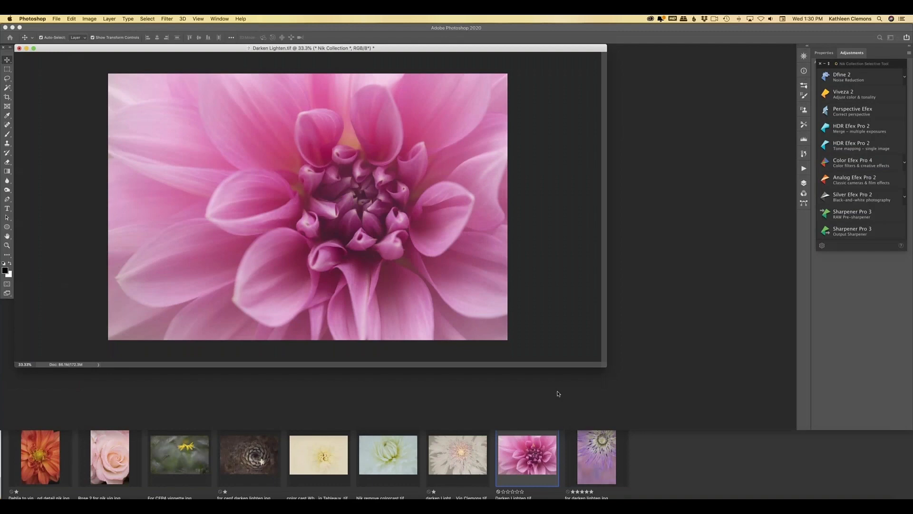
Close Darken Lighten.tif without saving and open the succulent photo for cepf darken lighten.jpg from Adobe Bridge.
left_click(19, 48)
key("d")
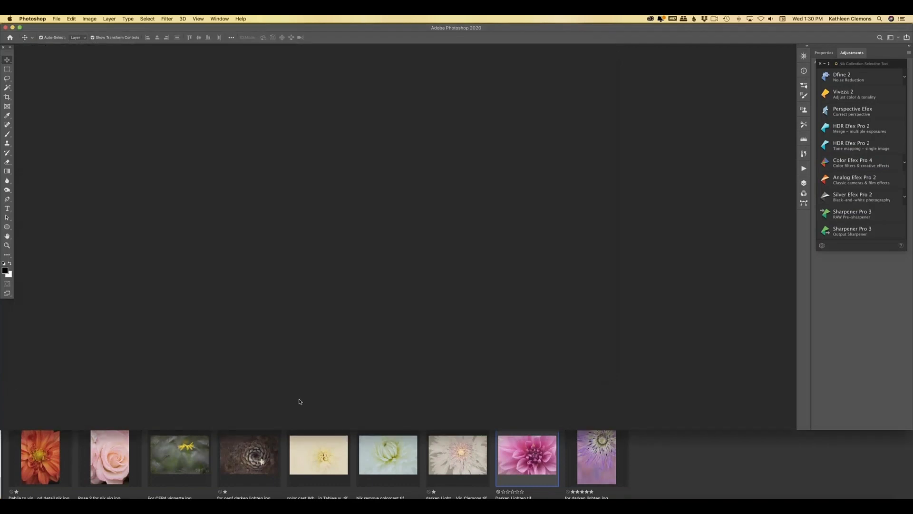
left_click(299, 437)
left_click(262, 461)
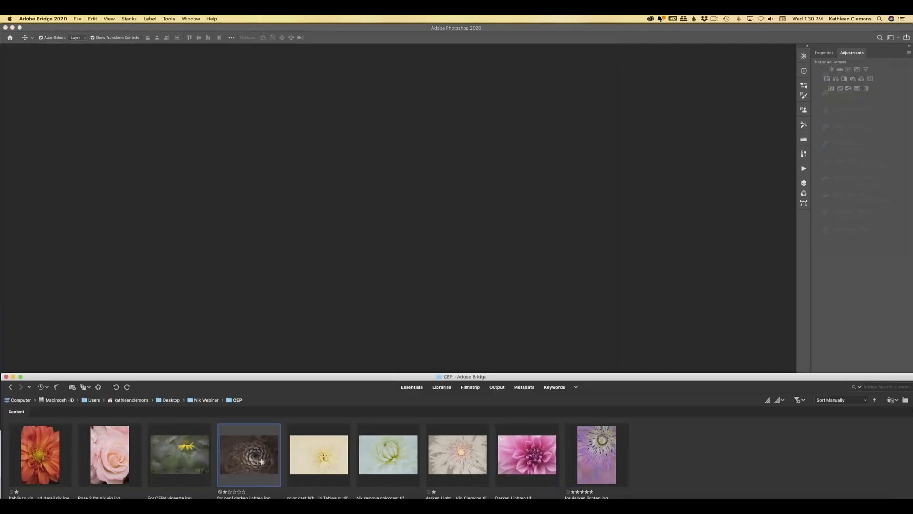
double_click(261, 461)
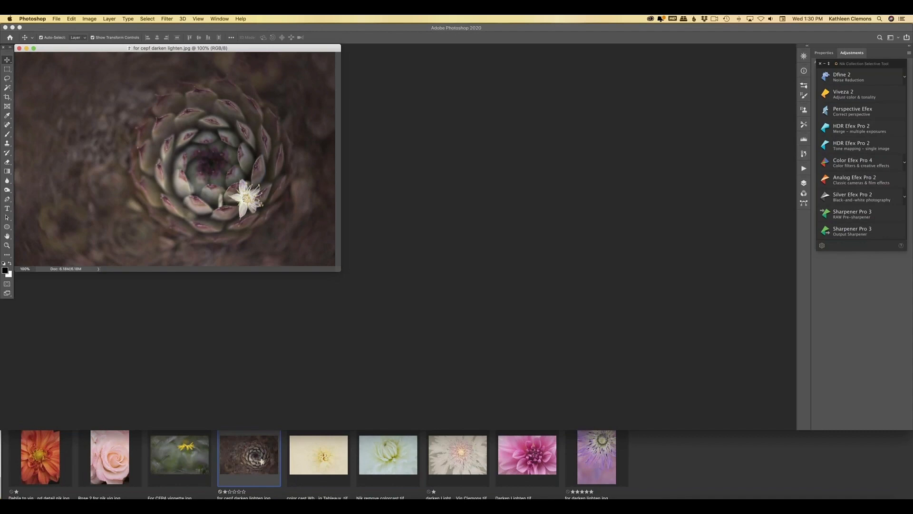
Open the succulent photo in Color Efex Pro 4 and apply the Darken / Lighten Center filter centered on the rosette's core.
left_click(830, 164)
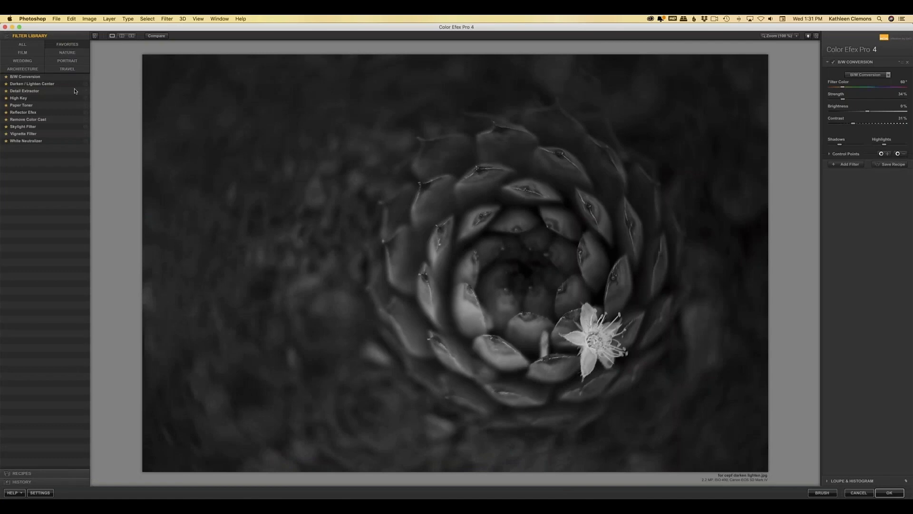
left_click(74, 85)
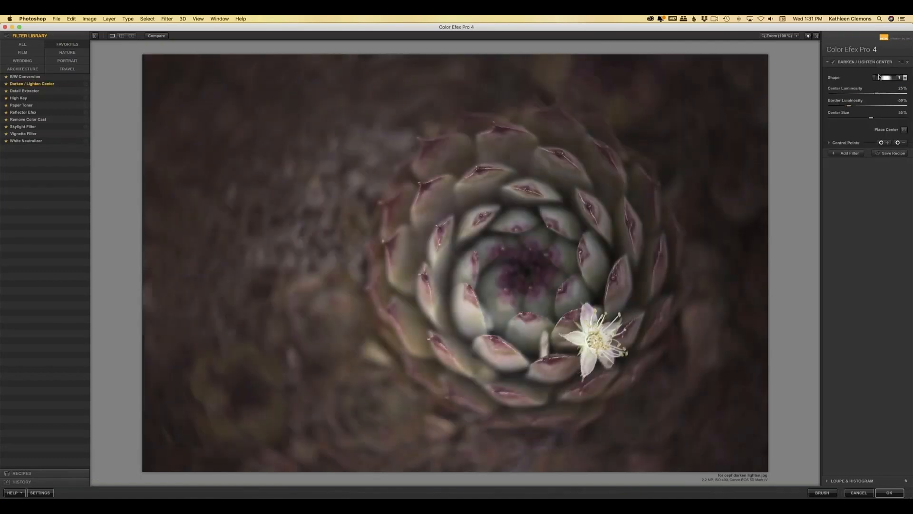
left_click(904, 129)
left_click(904, 130)
left_click(903, 129)
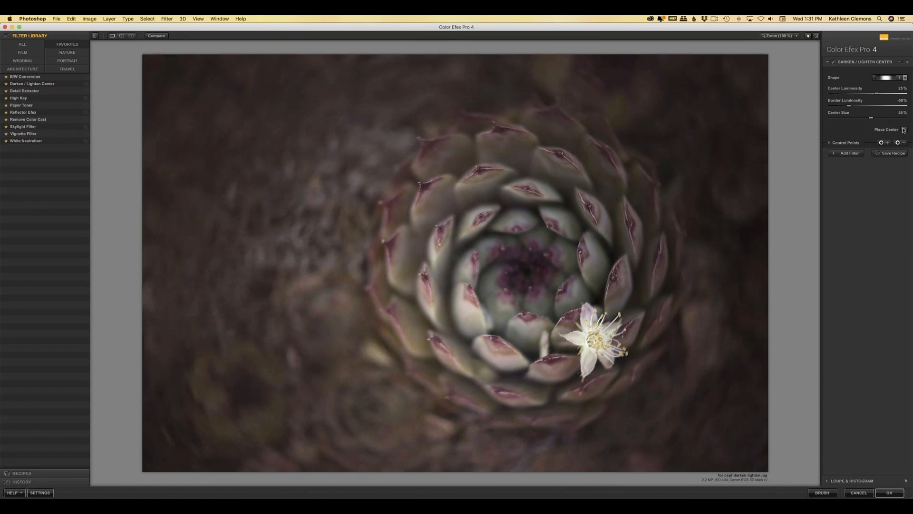
left_click(541, 247)
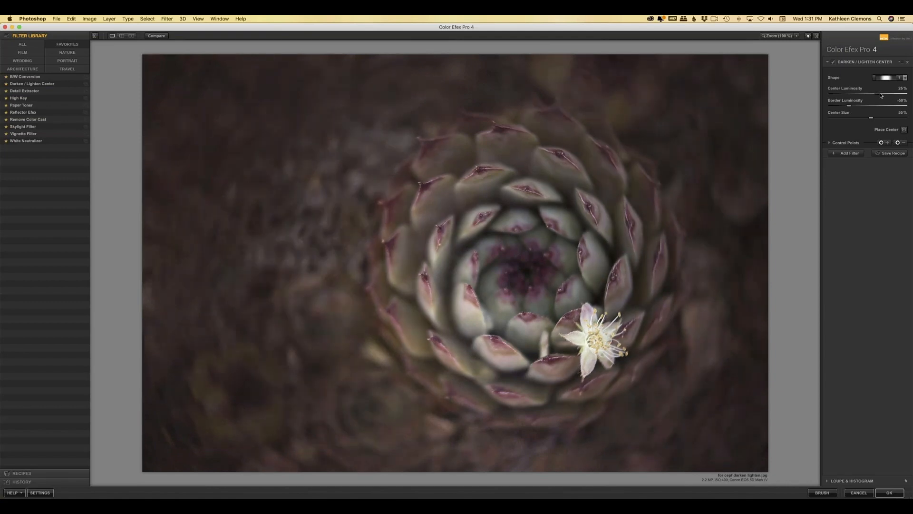
Try center luminosity 54% and border luminosity -38% against the original succulent, closing the filter without applying it.
left_click_drag(880, 95, 852, 110)
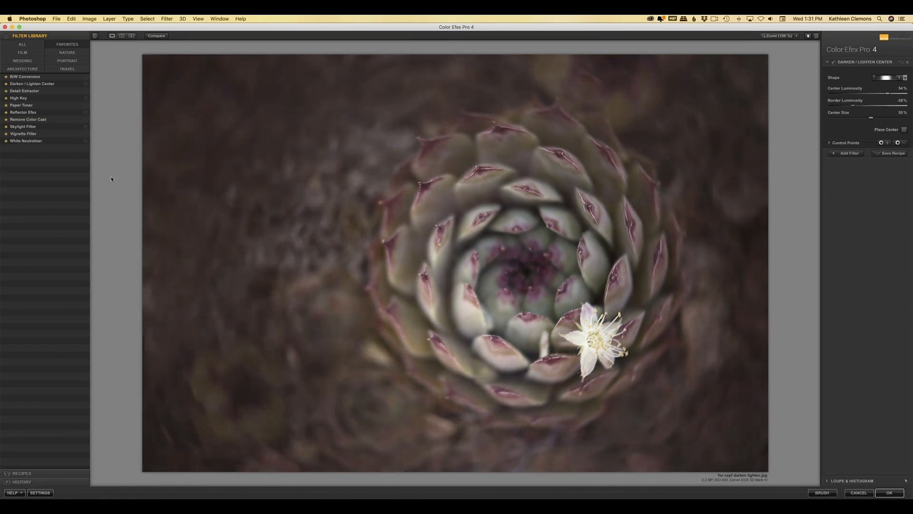
left_click(150, 37)
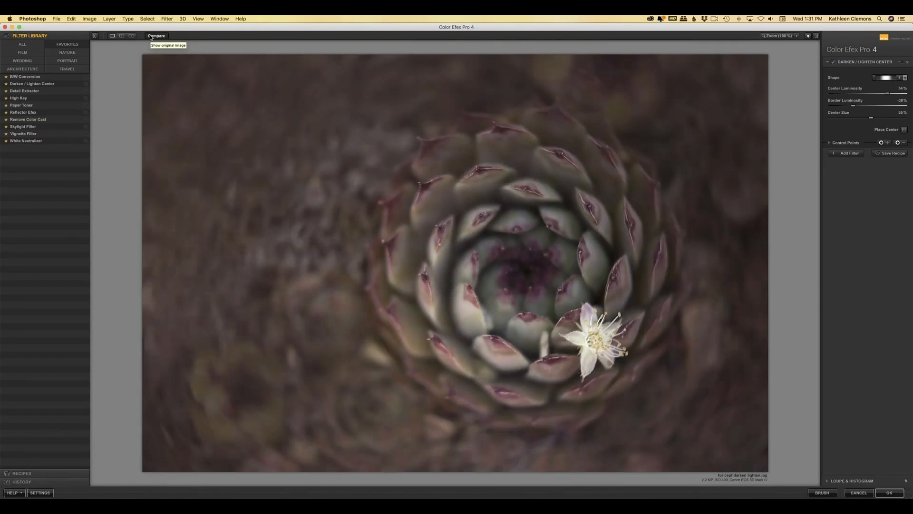
left_click(151, 37)
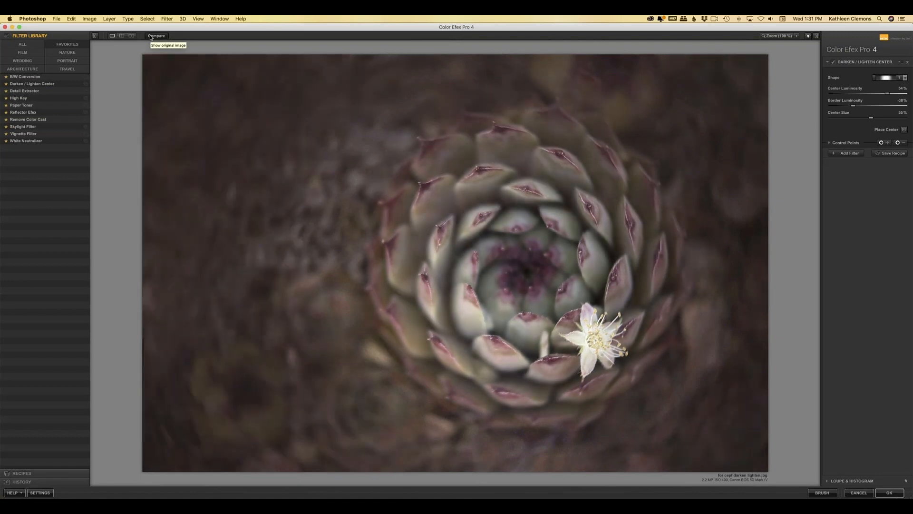
left_click(150, 37)
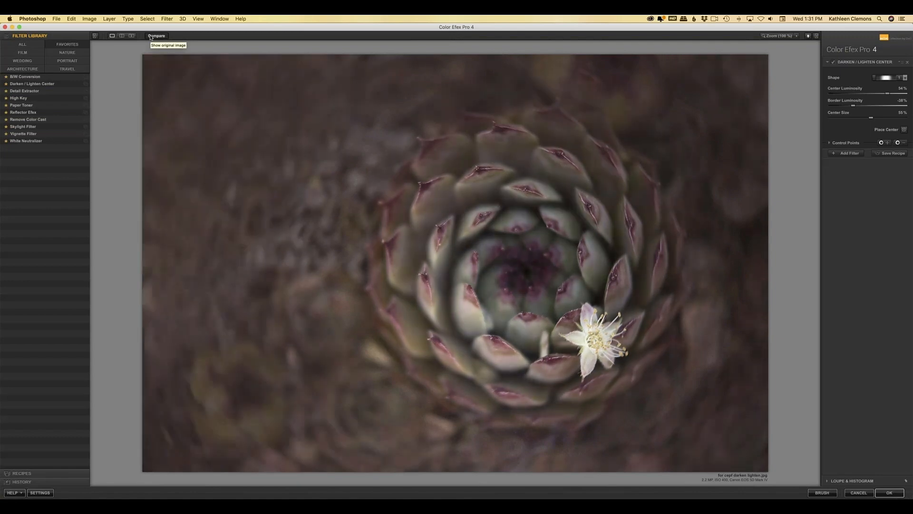
left_click(151, 37)
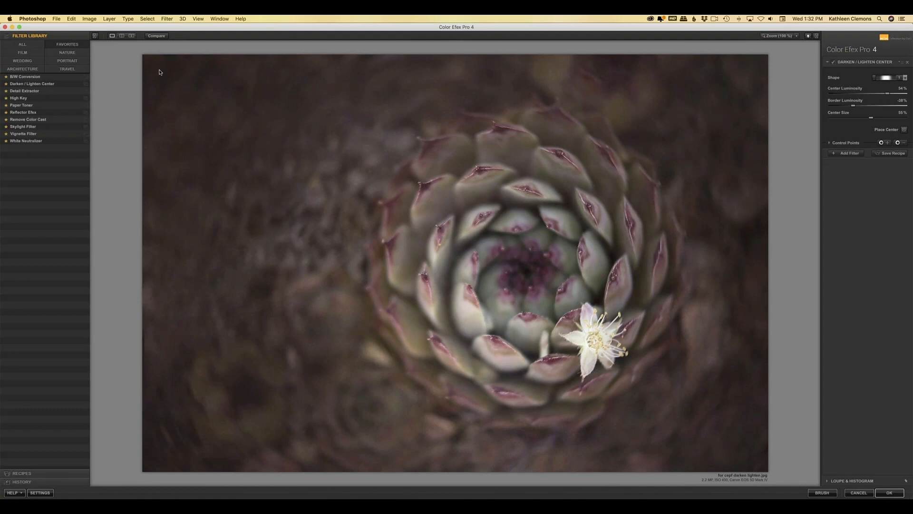
left_click(862, 493)
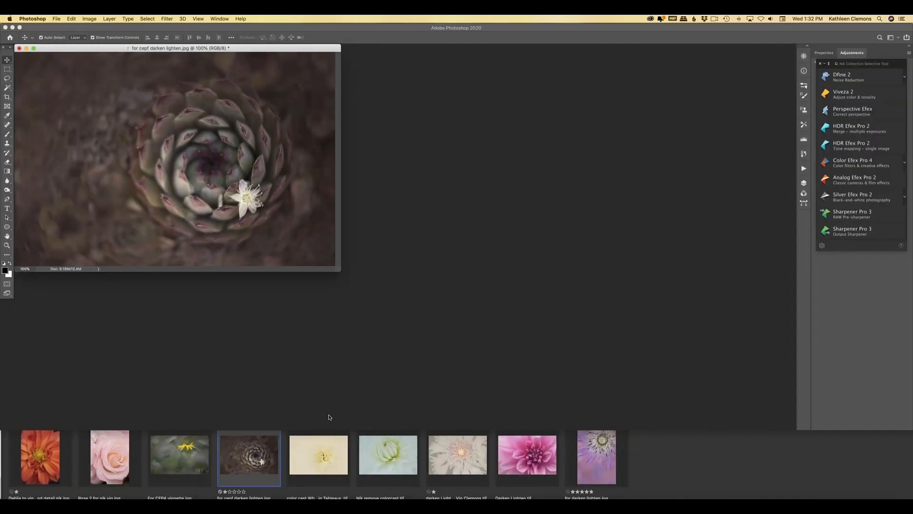
Open Nik remove colorcast.tif in an enlarged Color Efex Pro 4 window and select the Remove Color Cast filter.
double_click(388, 455)
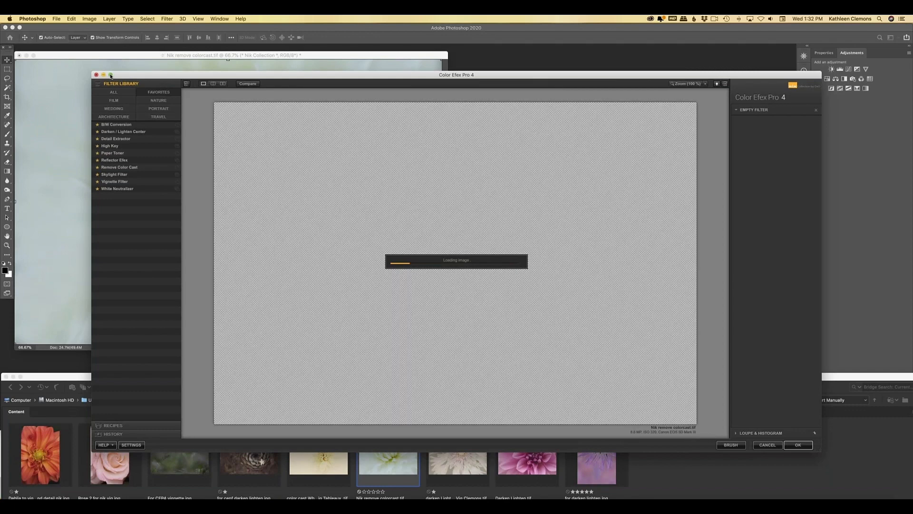
left_click(110, 75)
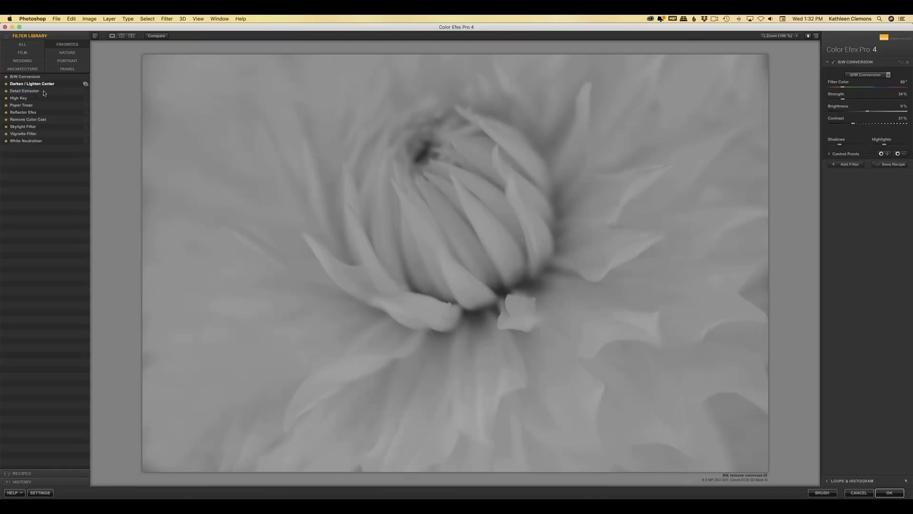
left_click(42, 121)
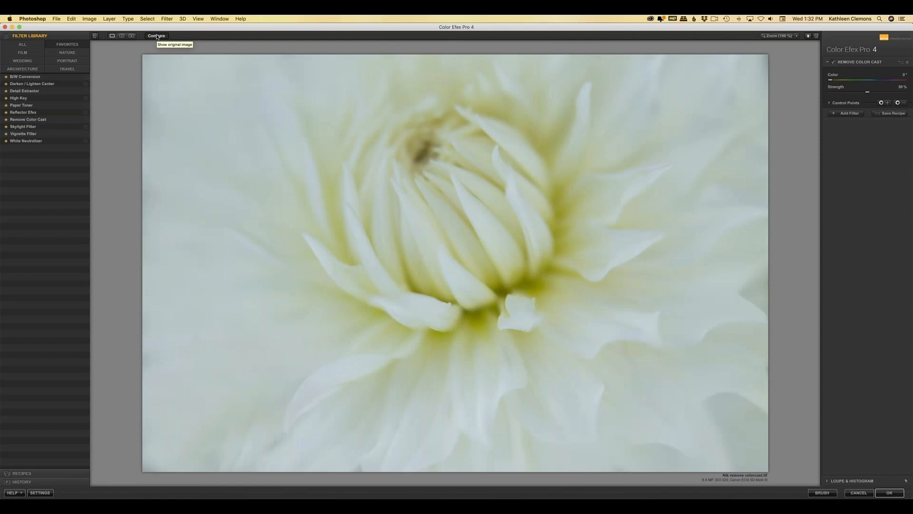
Compare Remove Color Cast with the original and try different color and strength settings, closing the filter without applying it.
left_click(157, 36)
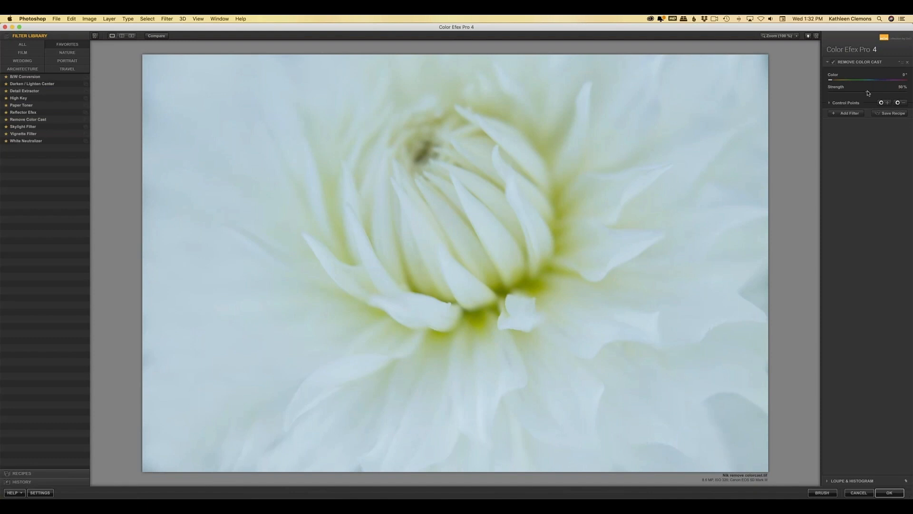
left_click_drag(868, 93, 896, 93)
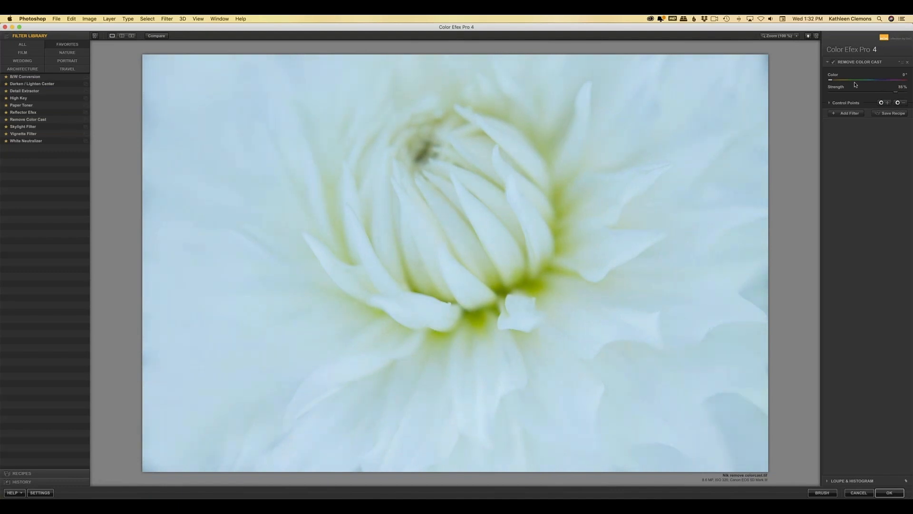
left_click_drag(831, 80, 852, 84)
left_click_drag(852, 84, 895, 95)
left_click(858, 494)
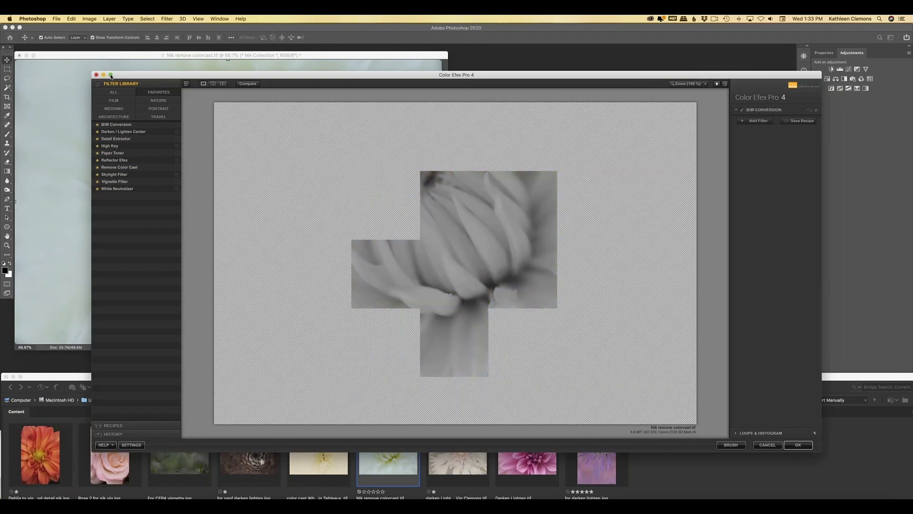
Apply the White Neutralizer filter to the white dahlia in Color Efex Pro 4, sampling its color from the pale outer petals.
left_click(111, 75)
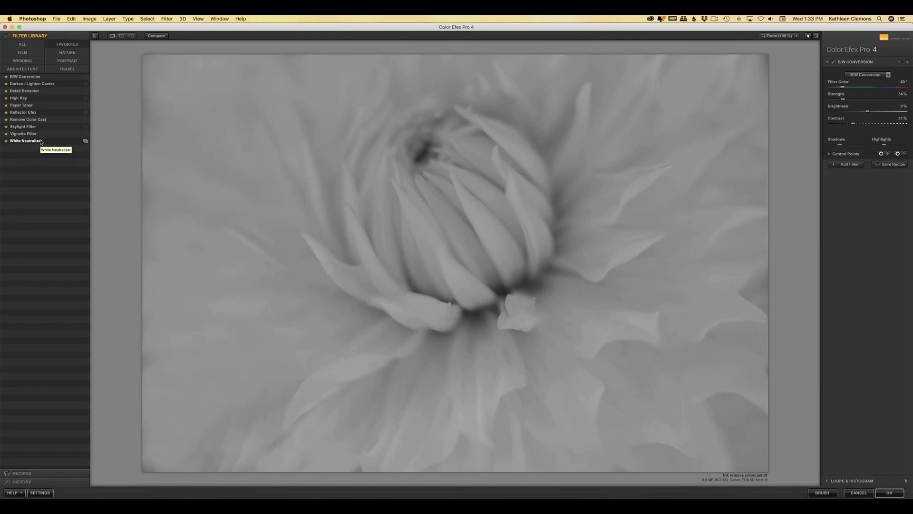
left_click(40, 142)
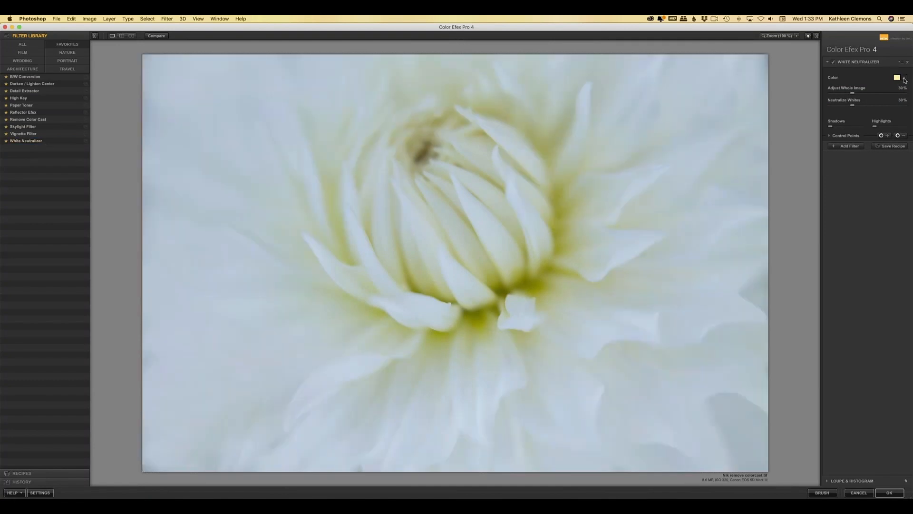
left_click(651, 110)
Try White Neutralizer with Adjust Whole Image 44% and Neutralize Whites 69% against the original, closing the filter without applying it.
mouse_move(854, 106)
left_mouse_down()
mouse_move(883, 107)
mouse_move(865, 94)
left_mouse_up()
left_click(166, 37)
left_click(166, 37)
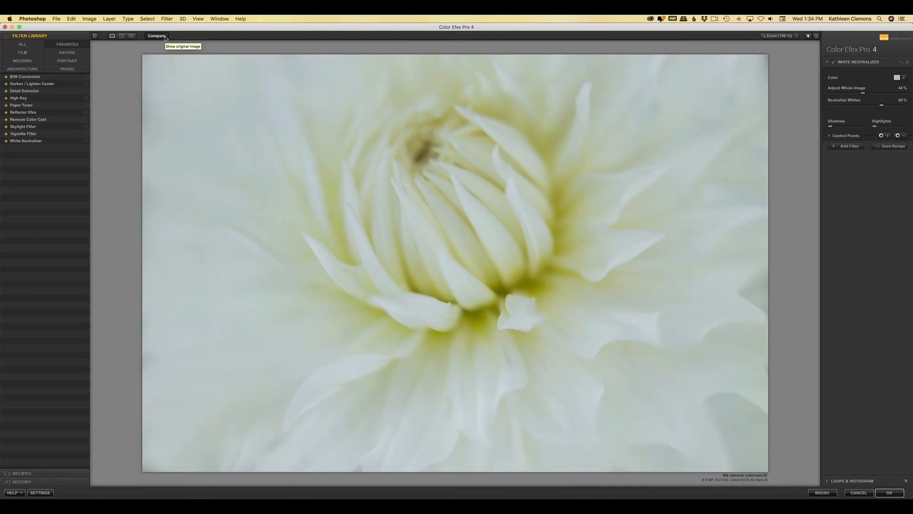
left_click(165, 37)
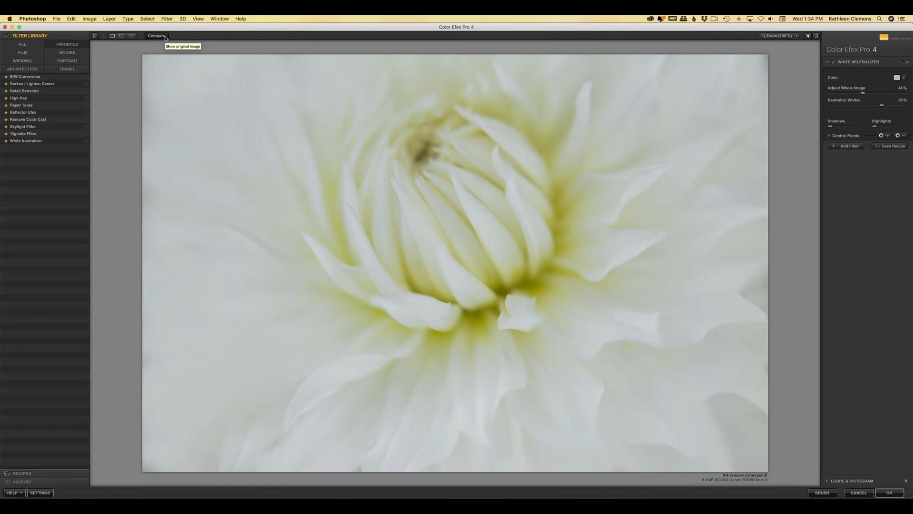
left_click(861, 493)
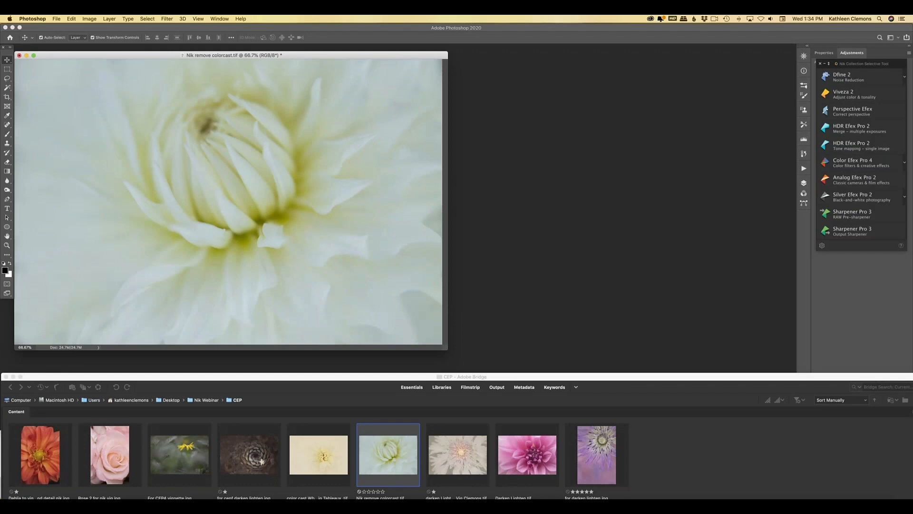
Close Nik remove colorcast.tif without saving, view Rose 2 for nik vig.jpg briefly and open For CEP4 vignette.jpg instead.
left_click(19, 56)
left_click(432, 173)
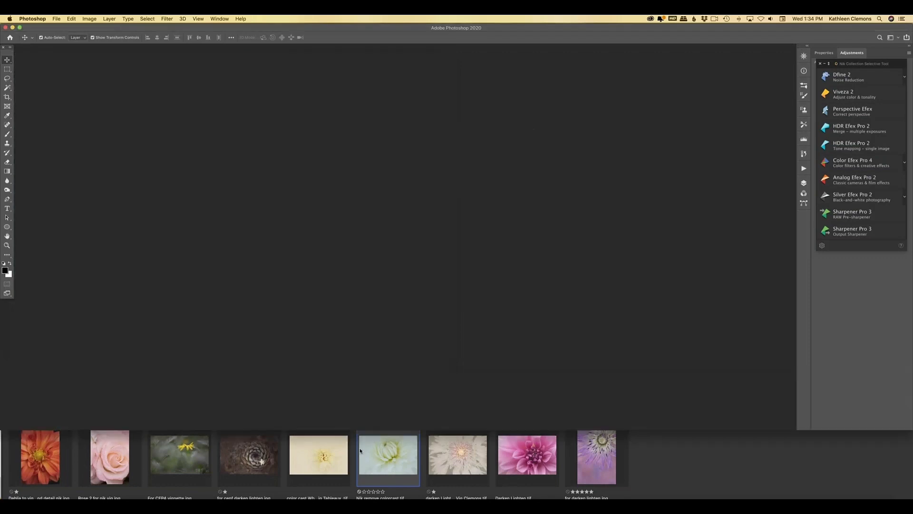
left_click(119, 456)
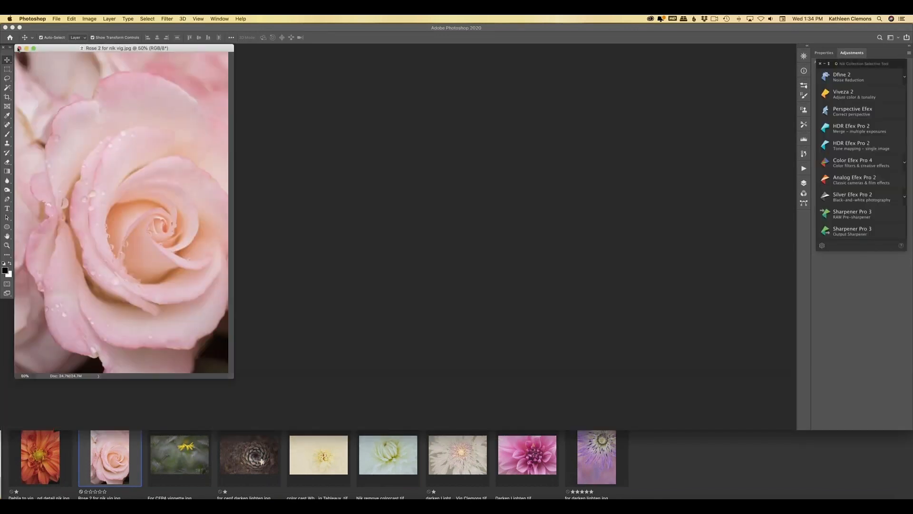
left_click(19, 48)
left_click(180, 454)
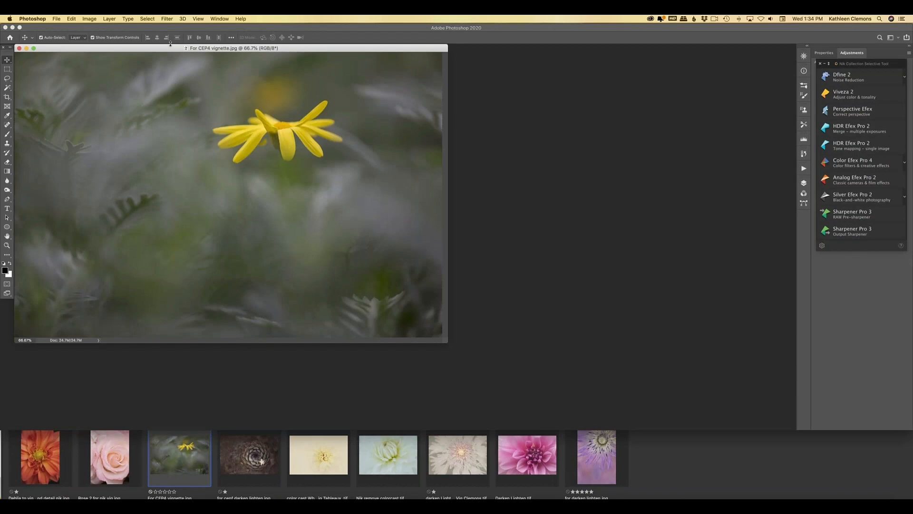
Start the Vignette Filter in Color Efex Pro 4 on the yellow flower photo and lower its opacity to 0%.
left_click_drag(170, 48, 374, 66)
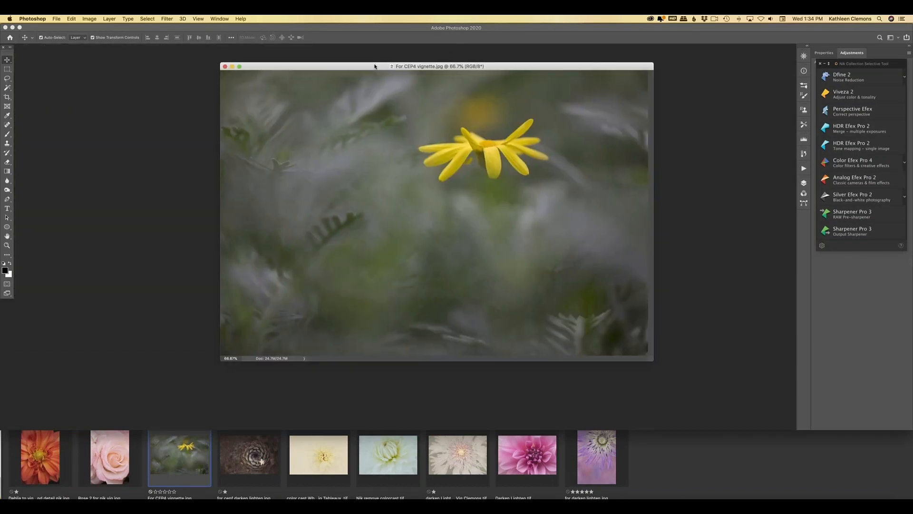
left_click(832, 164)
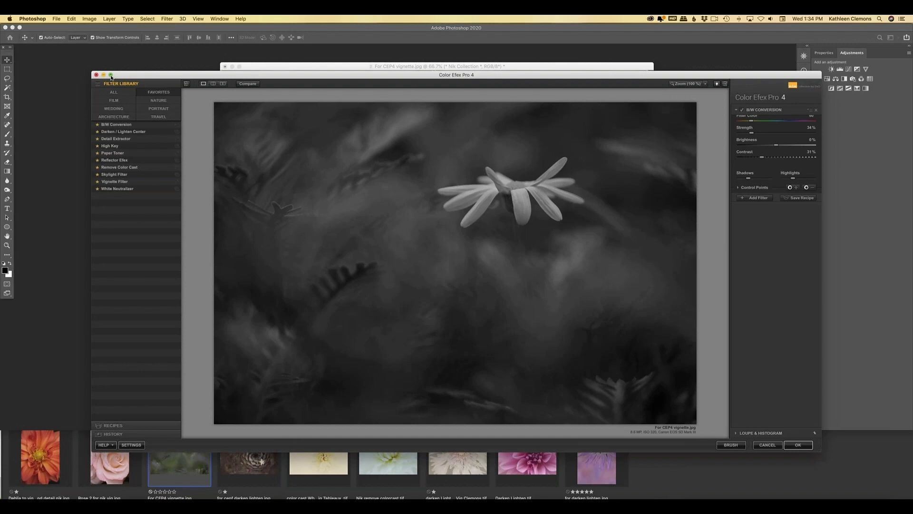
left_click(111, 75)
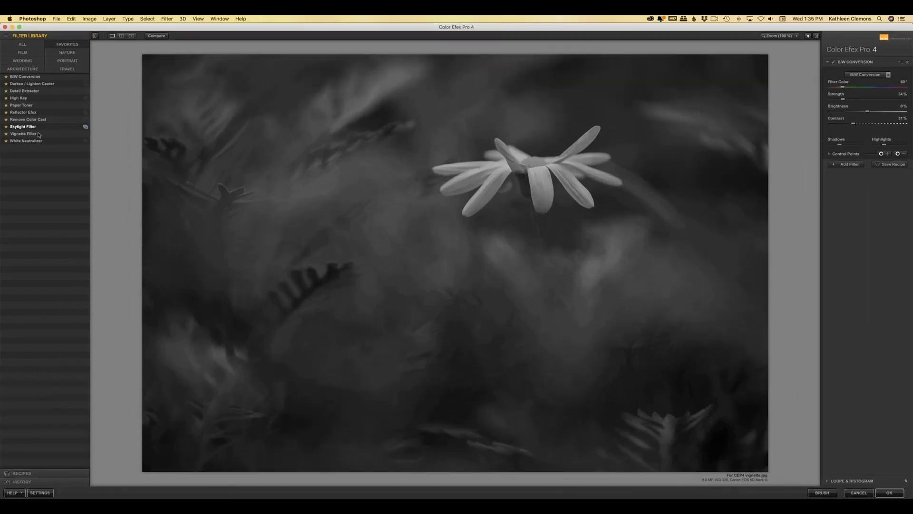
left_click(24, 133)
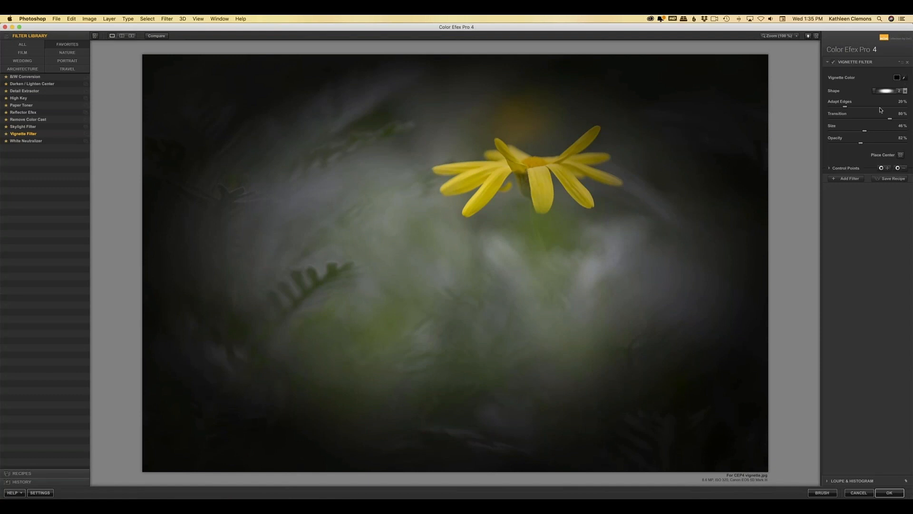
left_click_drag(860, 143, 833, 143)
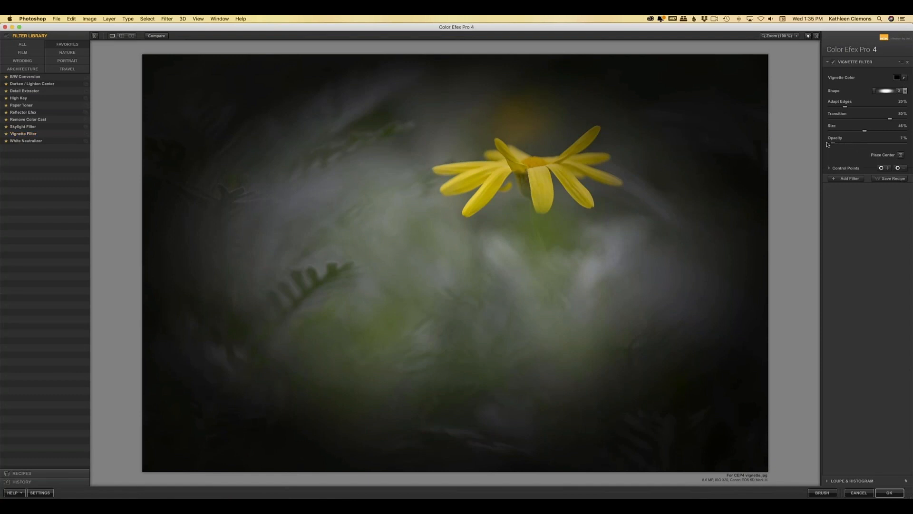
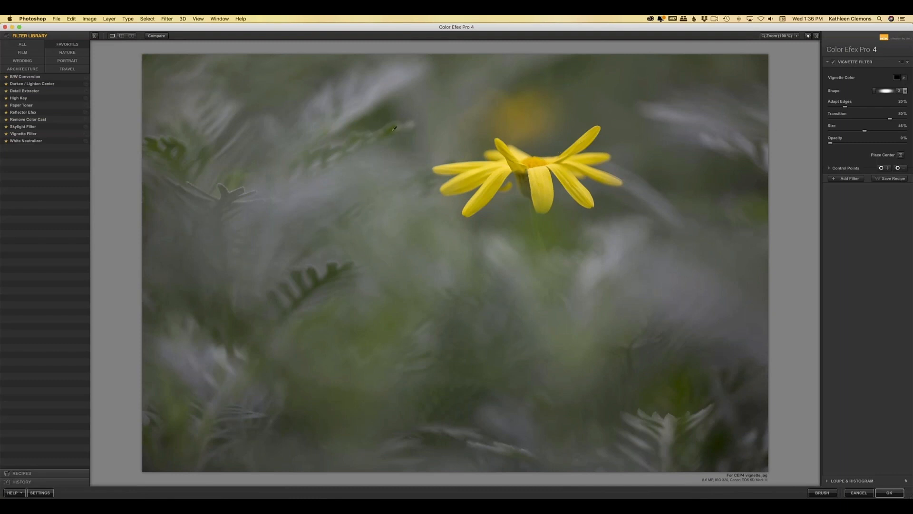
Sample an olive vignette color from the photo's background, raise the opacity and place the vignette center on the yellow flower.
left_click(295, 77)
left_click(523, 164)
left_click_drag(832, 145, 866, 146)
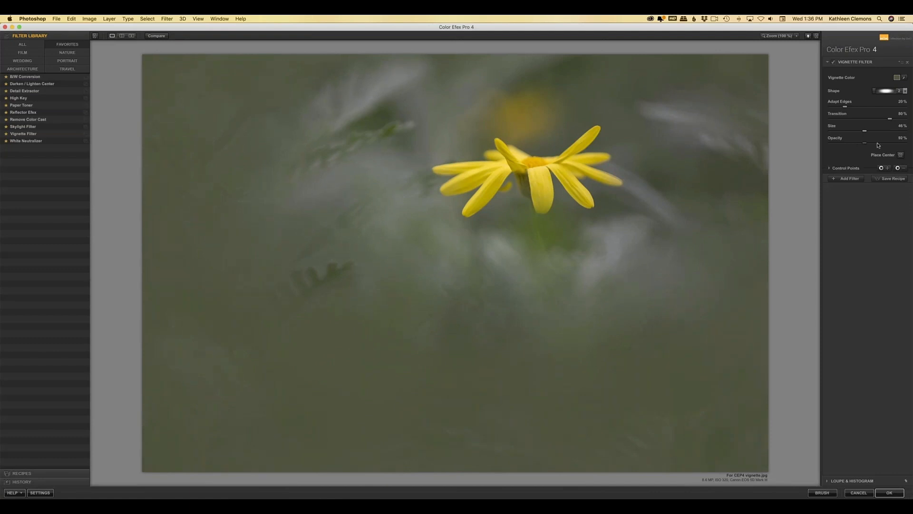
left_click(900, 155)
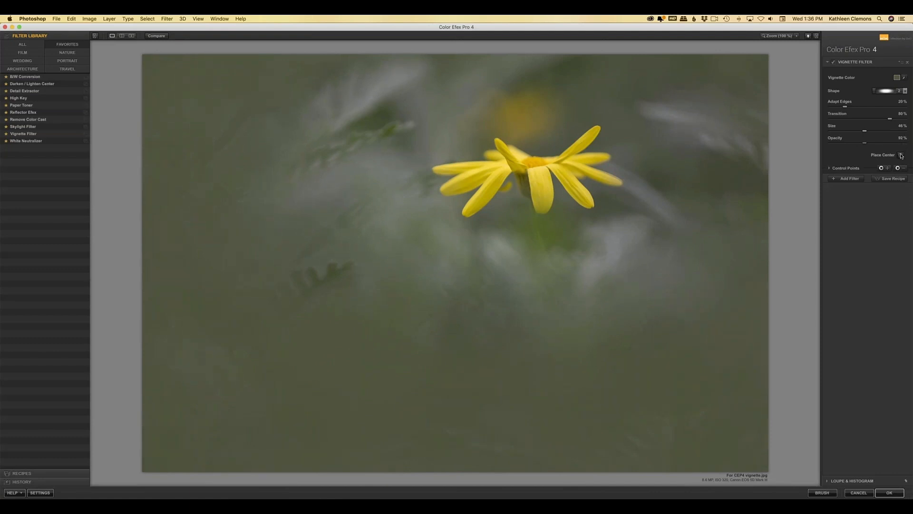
left_click(539, 202)
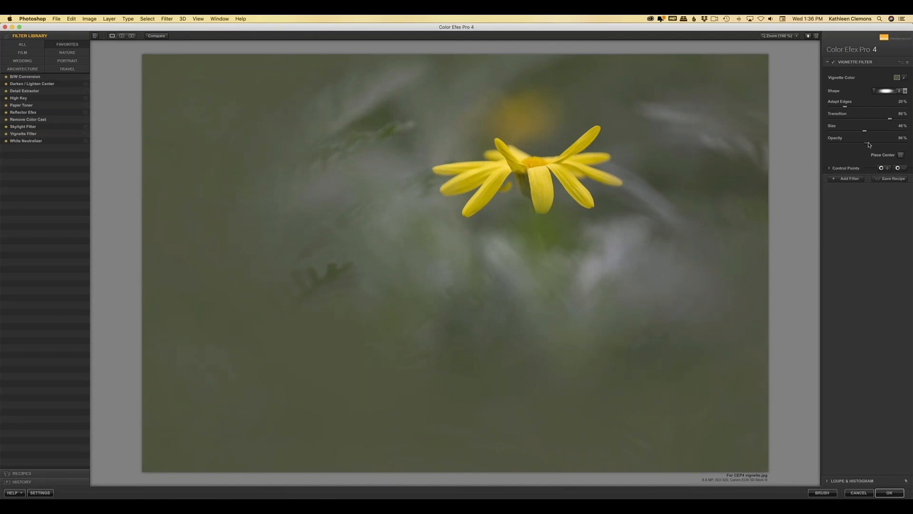
Set the vignette size to 93% and opacity to about 60%, comparing the effect with the original.
left_click_drag(868, 144, 859, 145)
left_click_drag(864, 131, 876, 146)
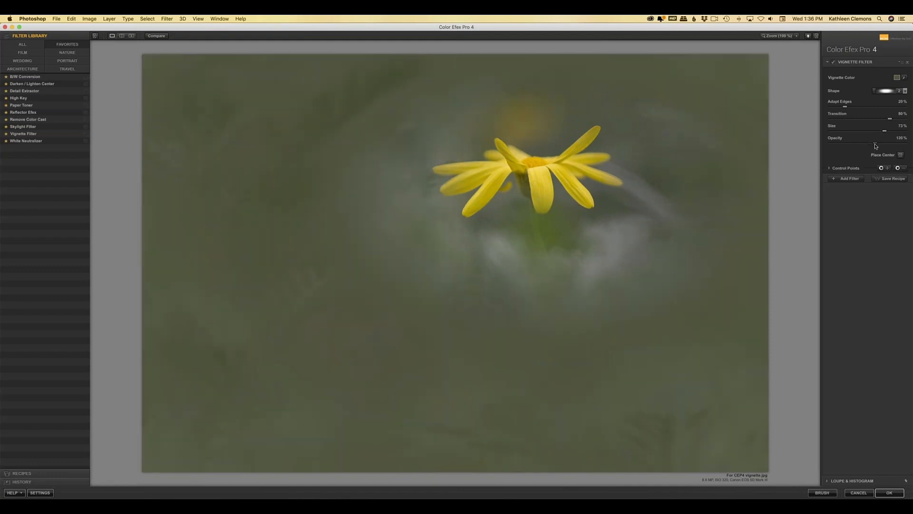
left_click_drag(874, 147, 899, 133)
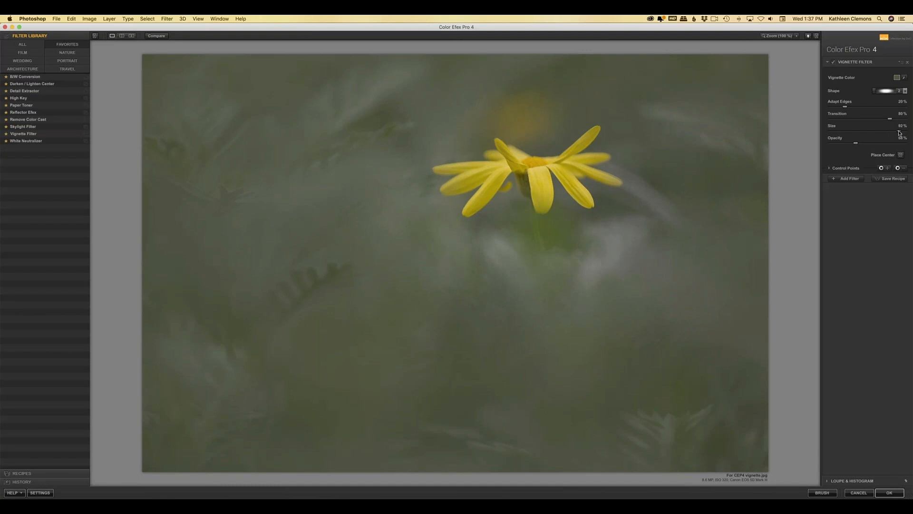
left_click_drag(899, 134, 900, 133)
left_click(162, 36)
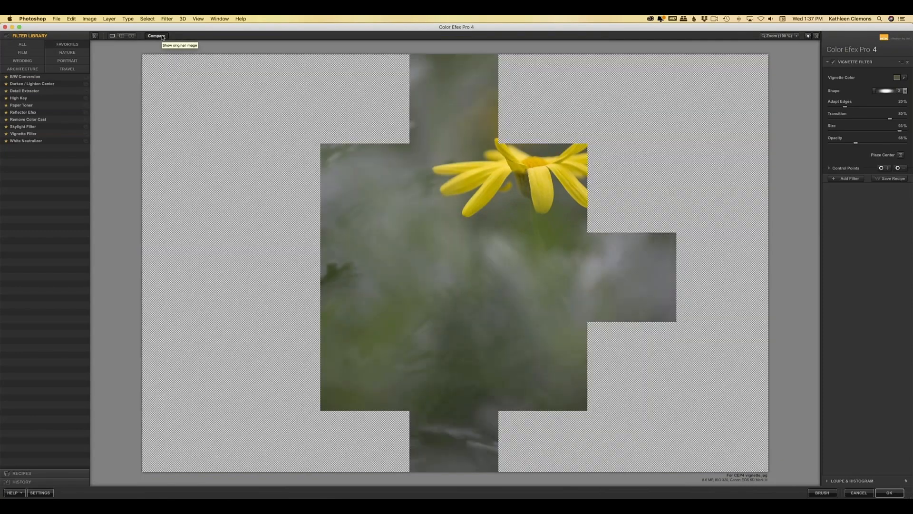
left_click_drag(855, 143, 851, 147)
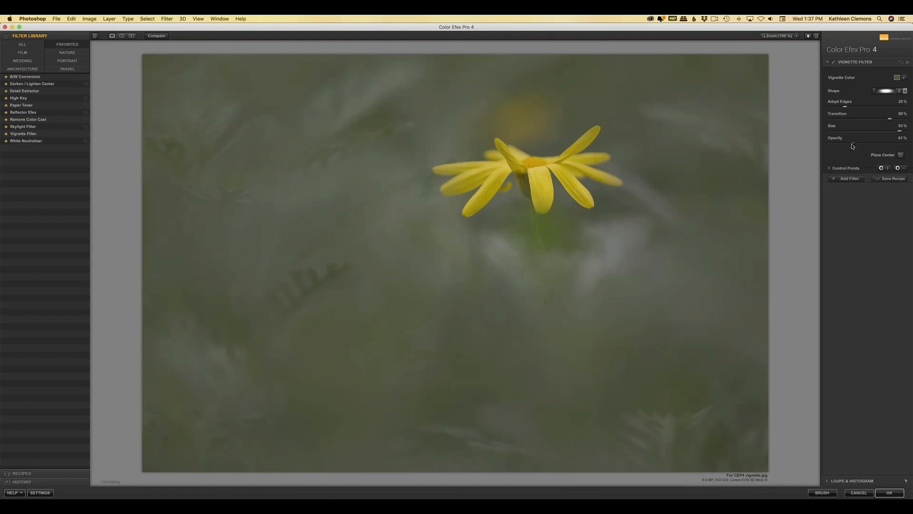
Brush the vignette selectively onto the background around the yellow flower, using brush opacities of 50% and 84%.
left_click(825, 494)
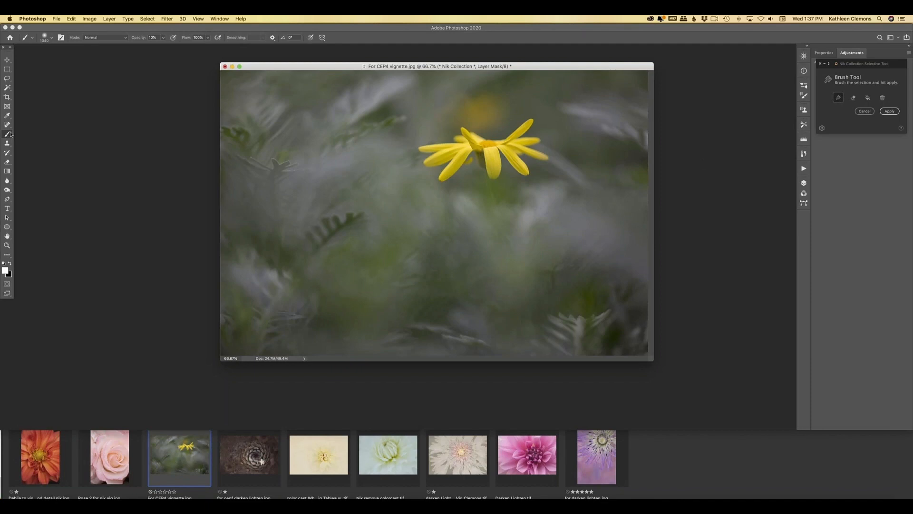
left_click(163, 39)
left_click(172, 47)
left_click_drag(173, 47, 176, 46)
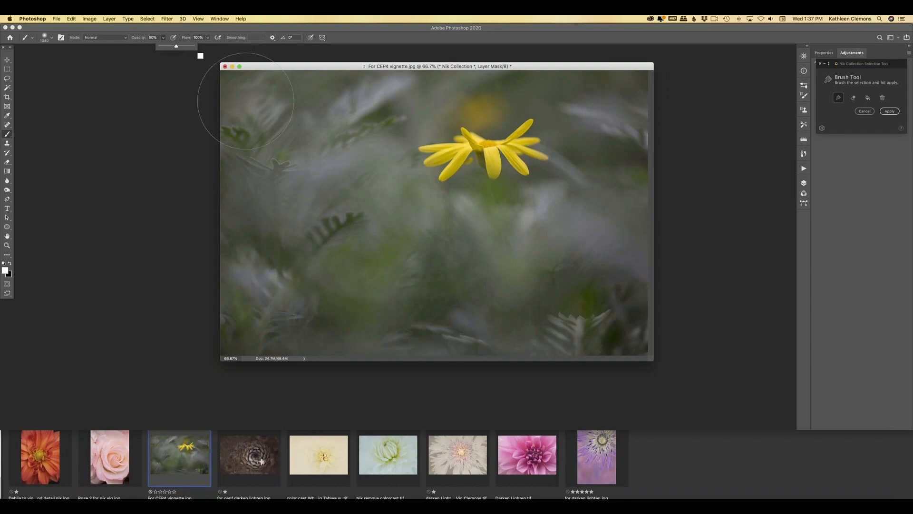
mouse_move(246, 100)
left_mouse_down()
mouse_move(336, 106)
mouse_move(255, 242)
mouse_move(246, 288)
mouse_move(476, 319)
mouse_move(632, 316)
mouse_move(567, 266)
mouse_move(559, 240)
mouse_move(598, 246)
mouse_move(621, 90)
mouse_move(631, 142)
mouse_move(624, 101)
mouse_move(505, 79)
mouse_move(345, 85)
left_mouse_up()
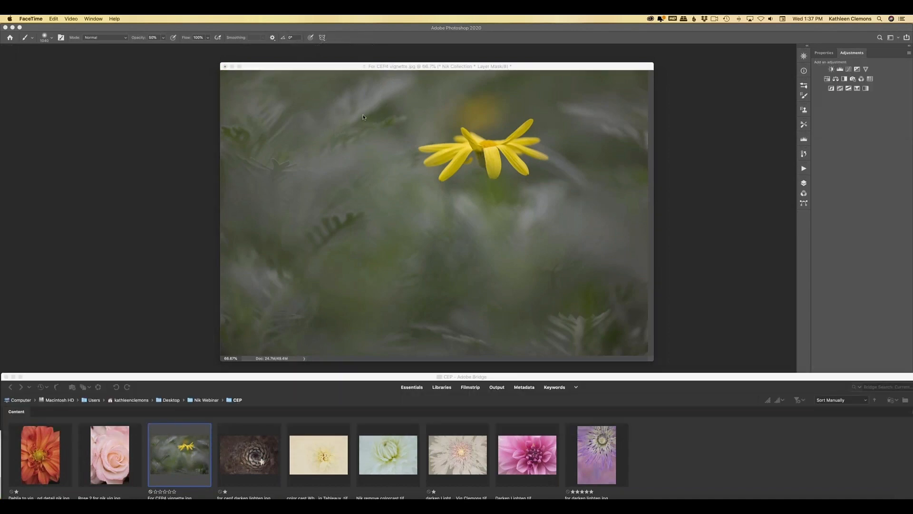
left_click(363, 117)
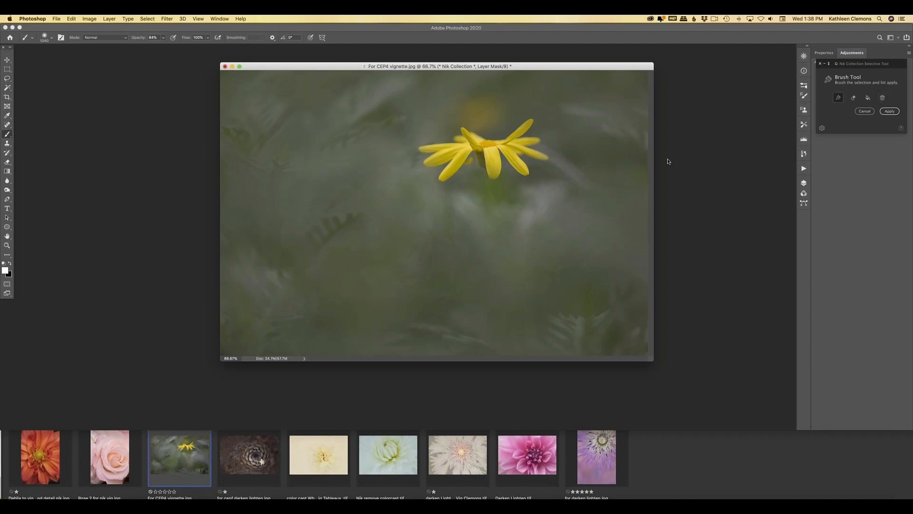
Apply the brushed vignette and compare the originally opened state with the merged result through the history.
left_click(889, 112)
left_click(804, 154)
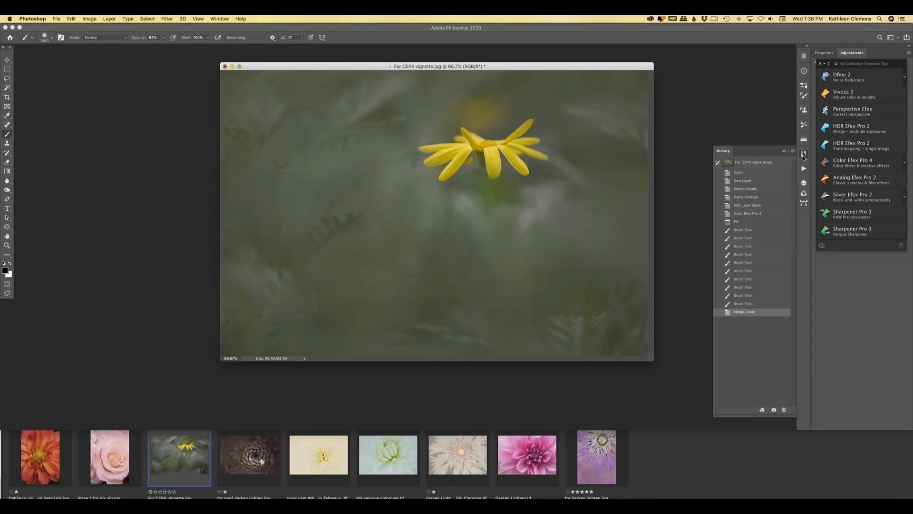
left_click(767, 173)
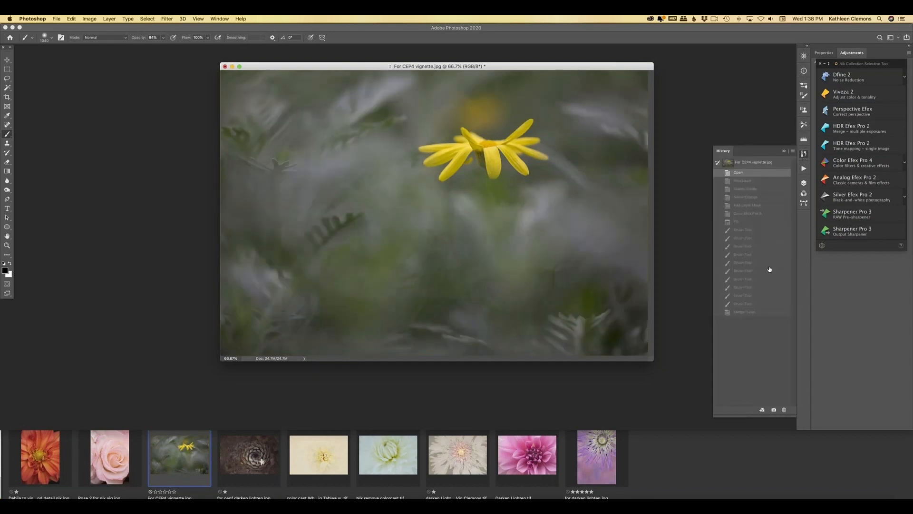
left_click(762, 311)
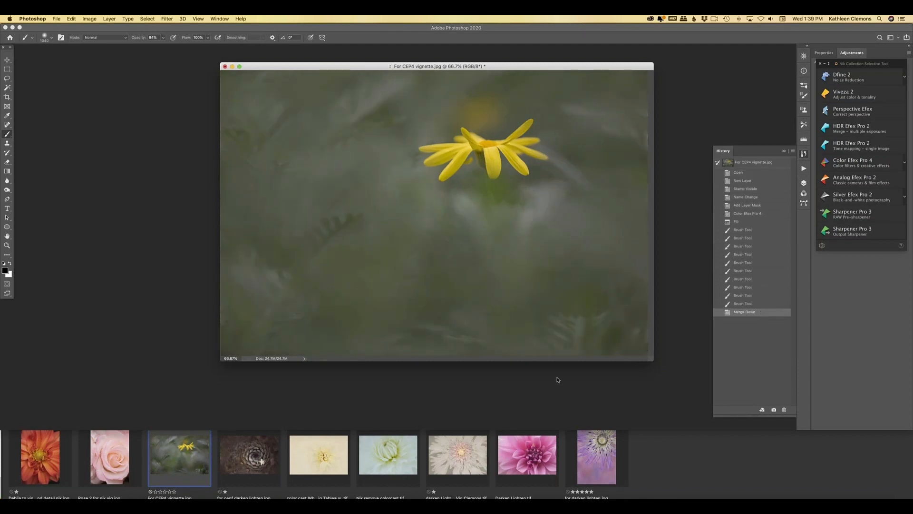
Close For CEP4 vignette.jpg without saving, hide the history and open Dahlia to vignette and detail nik.jpg with the Move tool active.
left_click(225, 67)
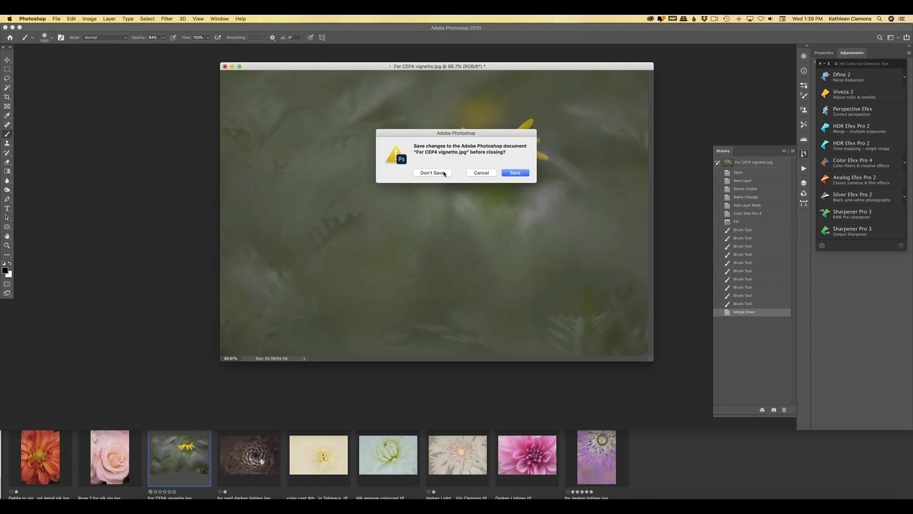
left_click(443, 173)
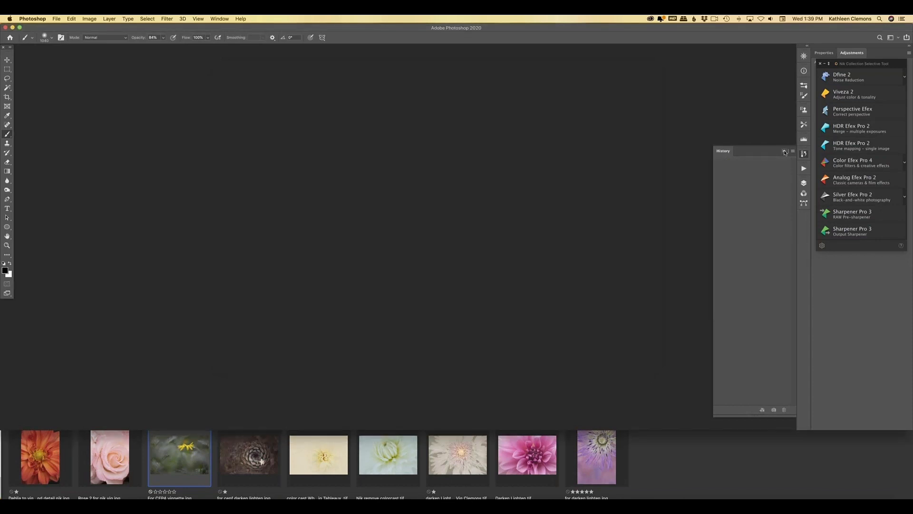
left_click(785, 151)
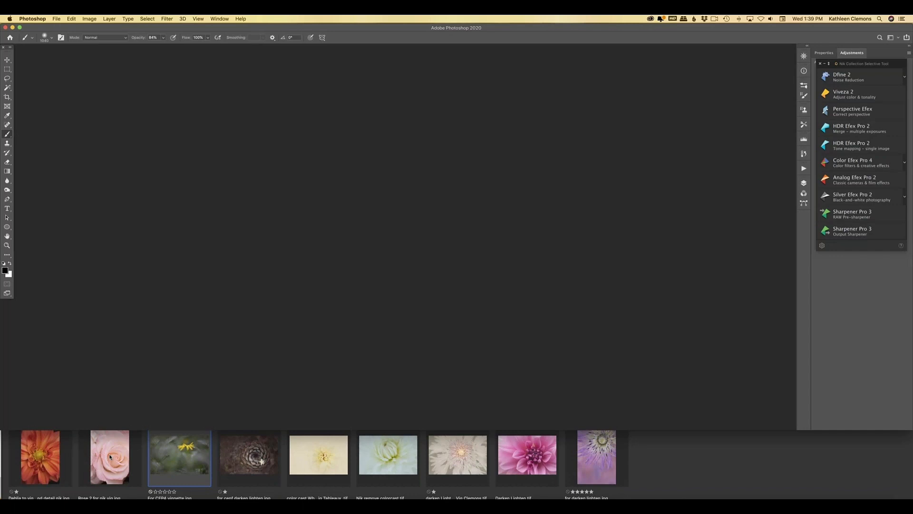
left_click(46, 461)
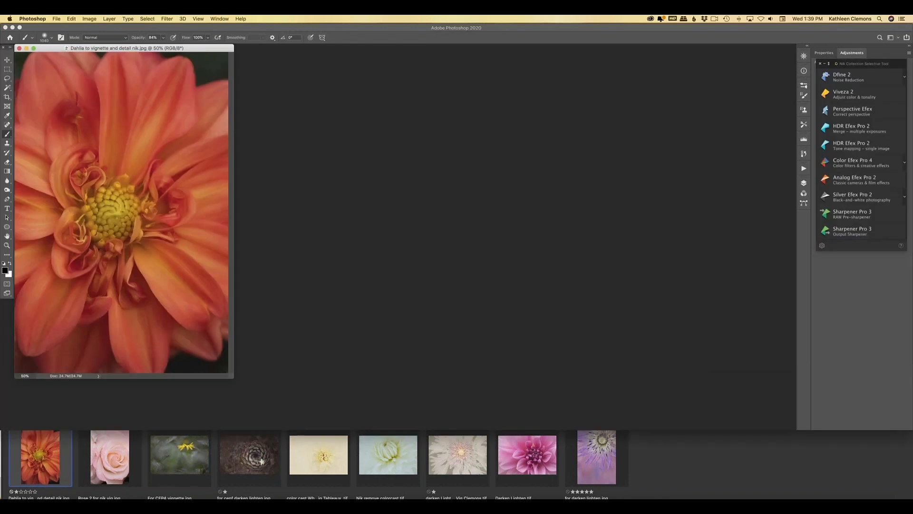
left_click_drag(219, 50, 548, 65)
left_click(8, 59)
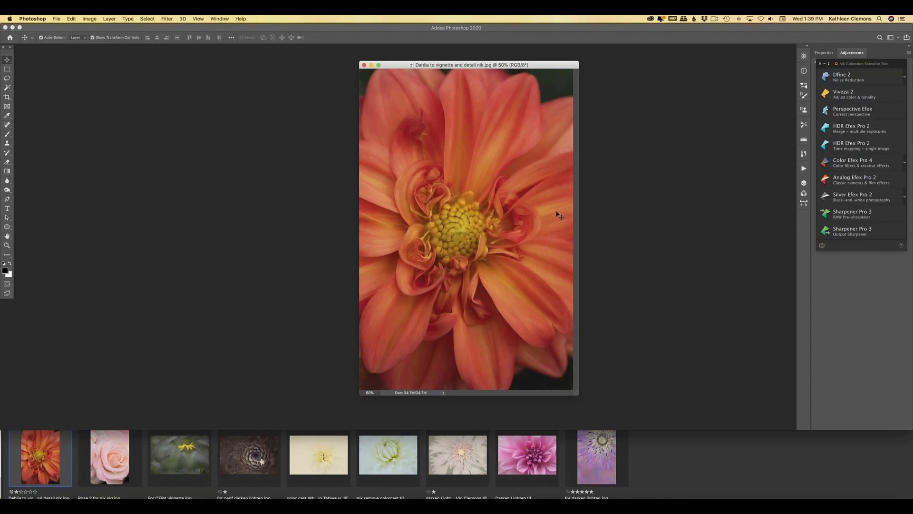
Add a Color Efex Pro 4 vignette in the dahlia's red petal color, centered on the flower's yellow middle at 57% opacity.
left_click(822, 162)
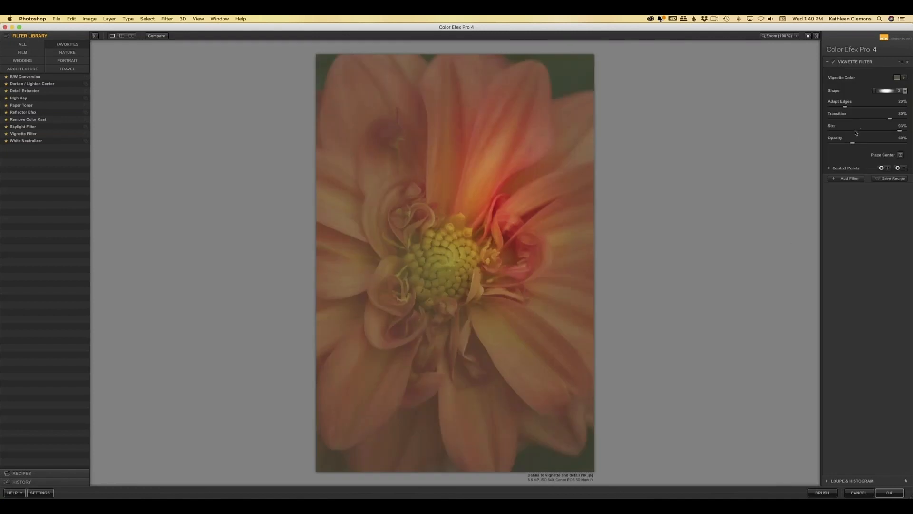
left_click_drag(823, 146, 818, 146)
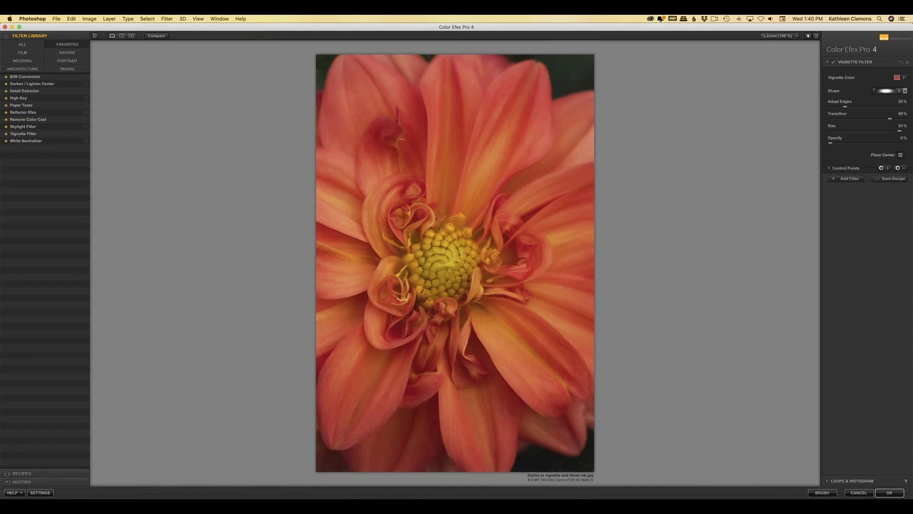
left_click(450, 257)
left_click_drag(830, 145, 853, 145)
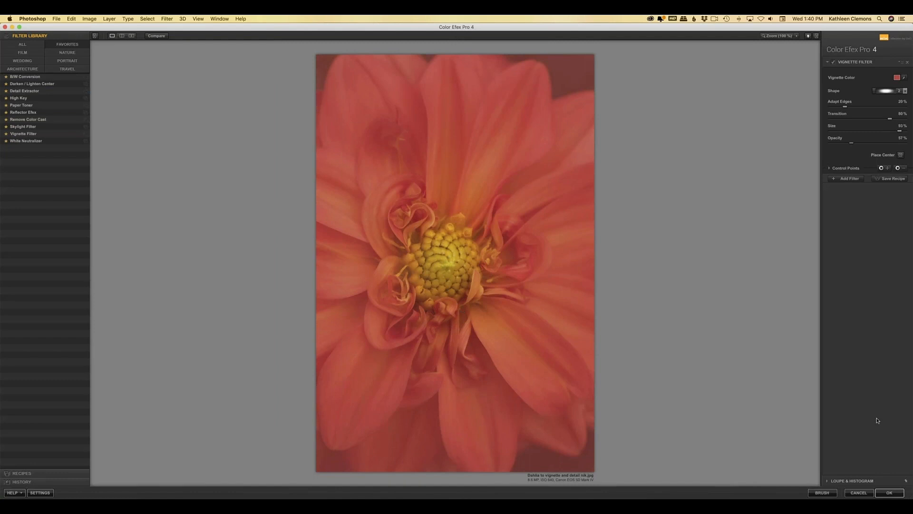
Brush the vignette selectively over the dark corners of the dahlia photo with a resized soft brush at 78% opacity.
left_click(826, 493)
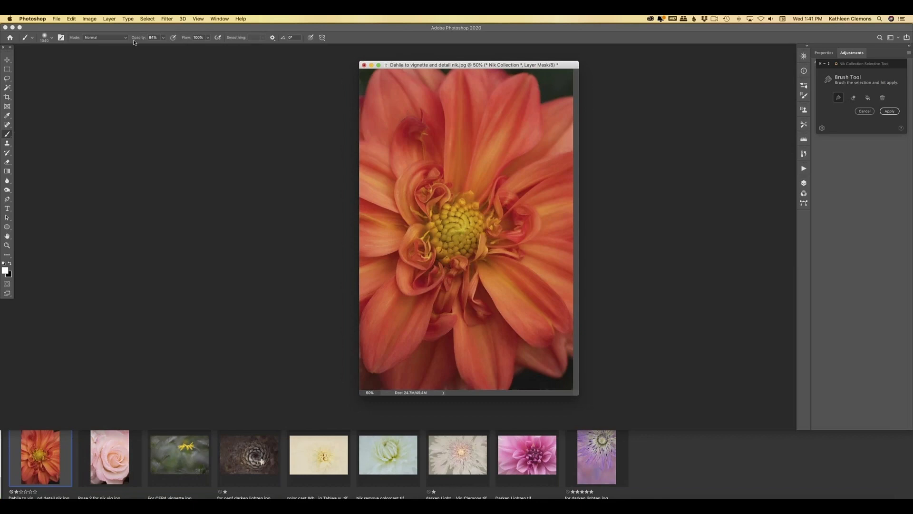
left_click(52, 38)
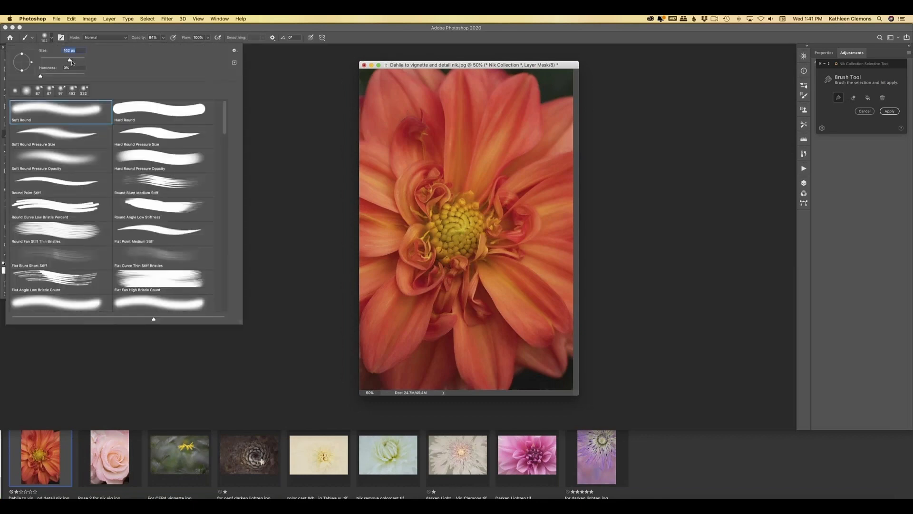
left_click_drag(71, 62, 78, 62)
left_click(163, 38)
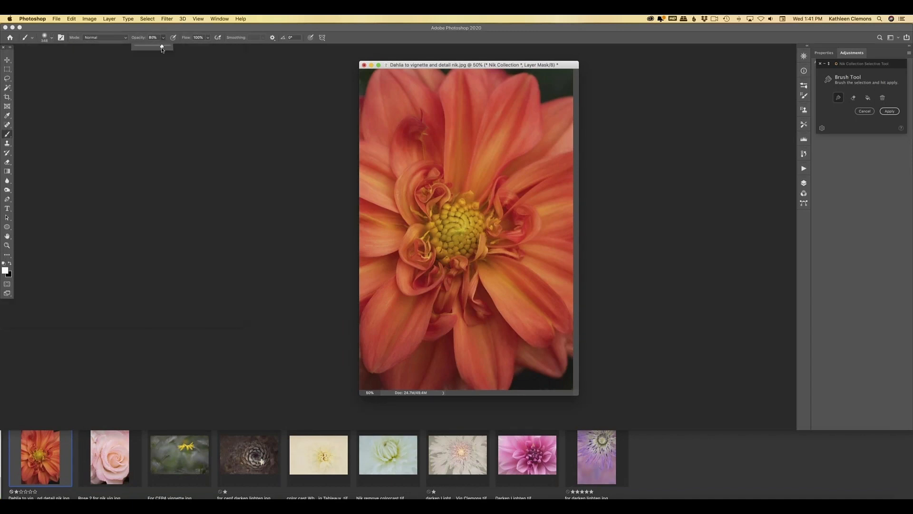
left_click_drag(163, 46, 161, 45)
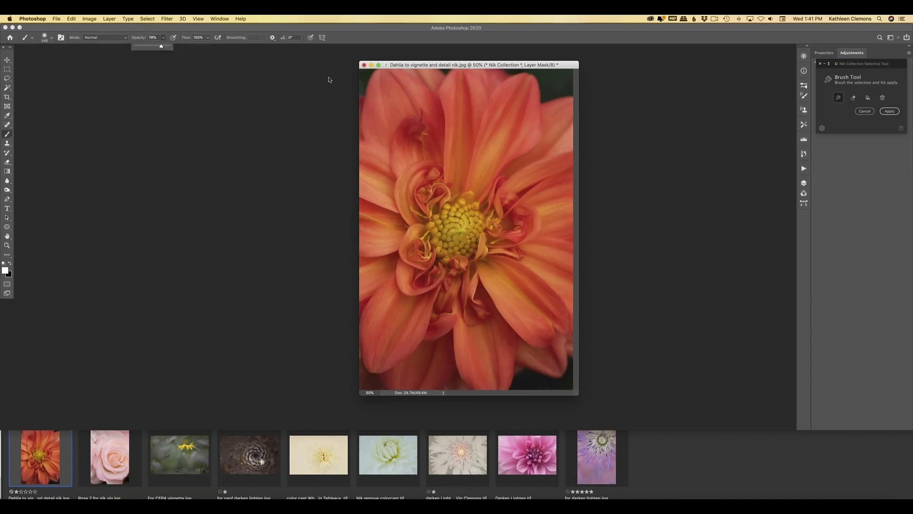
left_click(362, 82)
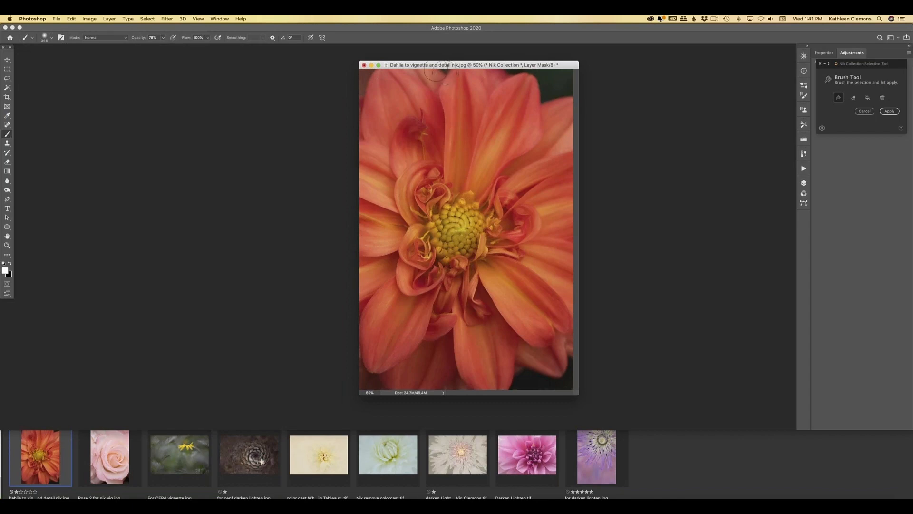
left_click_drag(511, 73, 550, 74)
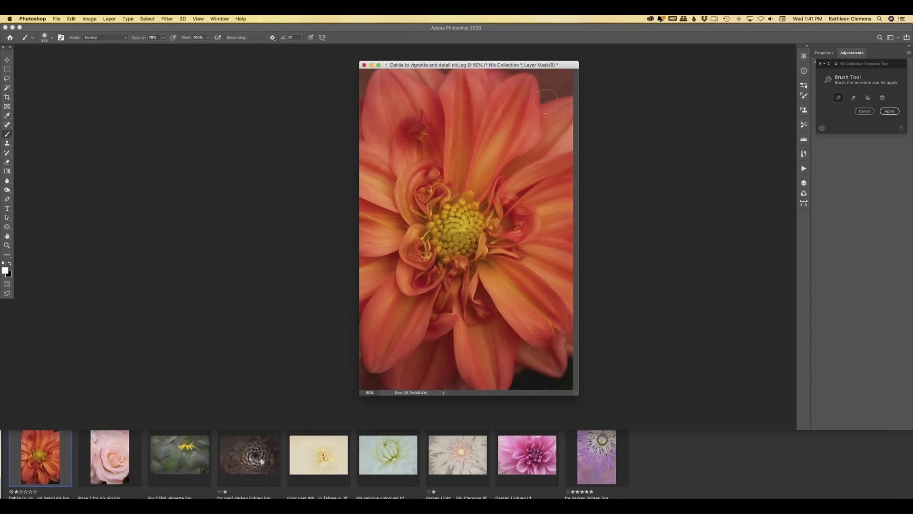
left_click_drag(566, 366, 504, 400)
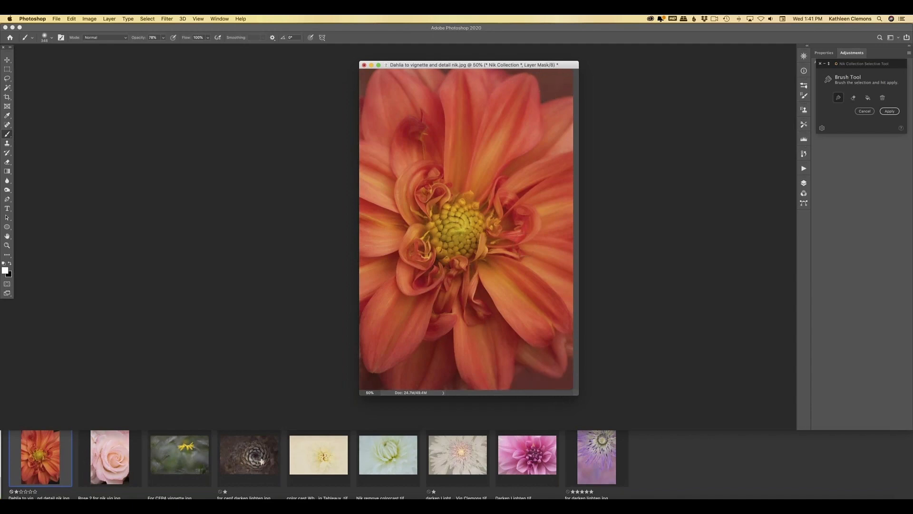
Brush the vignette over the dahlia's lower-left corner, touch up the upper-left and lower-right corners at 18% opacity, and apply it.
left_click_drag(362, 364, 382, 386)
left_click_drag(163, 37, 144, 45)
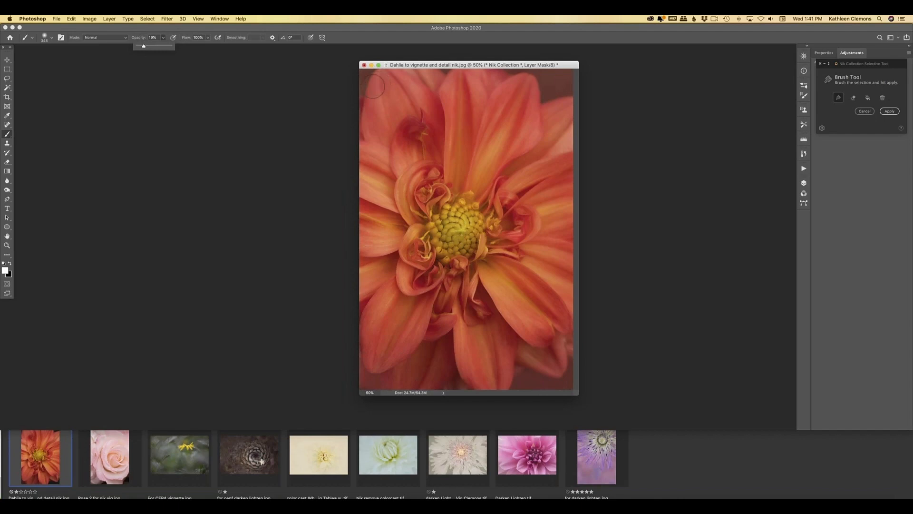
left_click(373, 87)
mouse_move(549, 357)
left_mouse_down()
mouse_move(557, 372)
mouse_move(560, 362)
mouse_move(537, 361)
left_mouse_up()
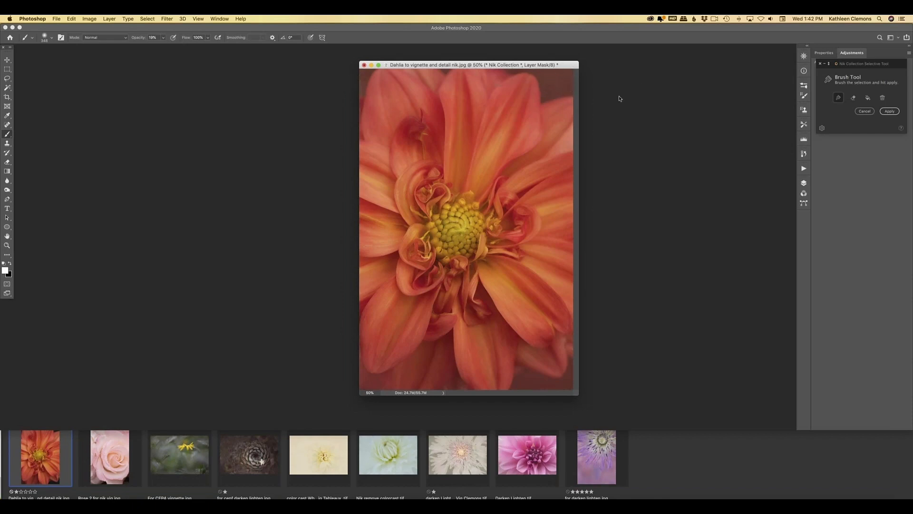
left_click(889, 111)
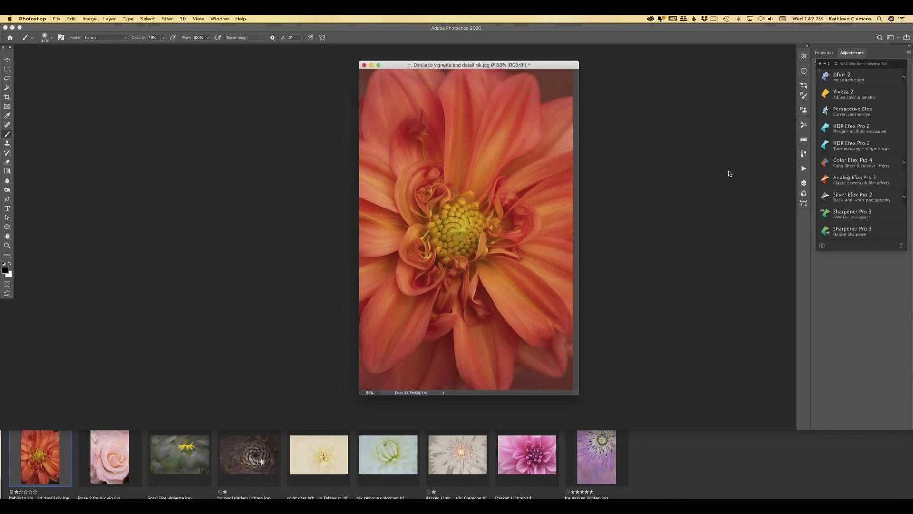
Close the dahlia photo without saving and open Rose 2 for nik vig.jpg in a window centered in the workspace.
left_click(364, 65)
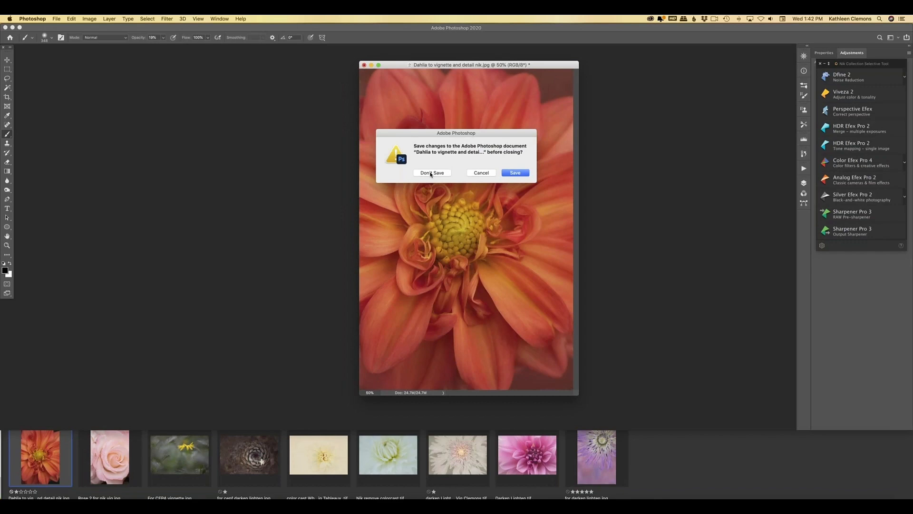
left_click(431, 173)
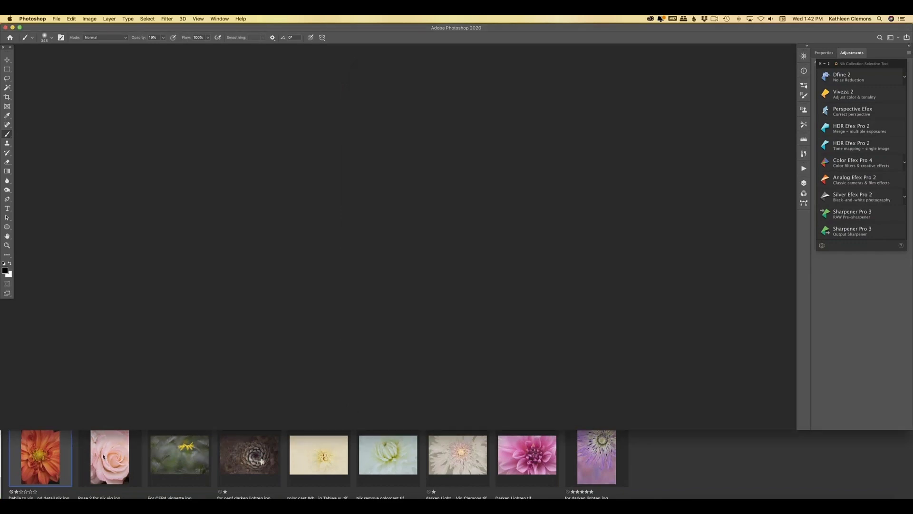
left_click(103, 456)
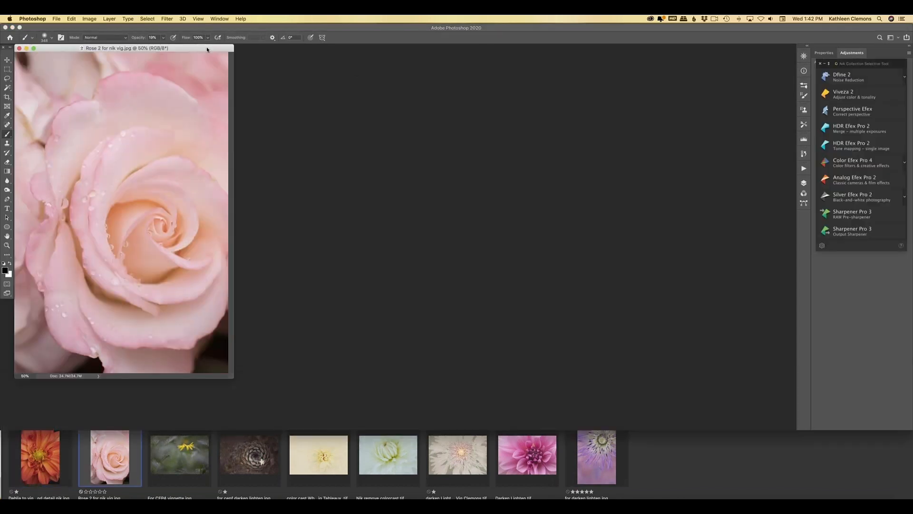
left_click_drag(207, 46, 539, 56)
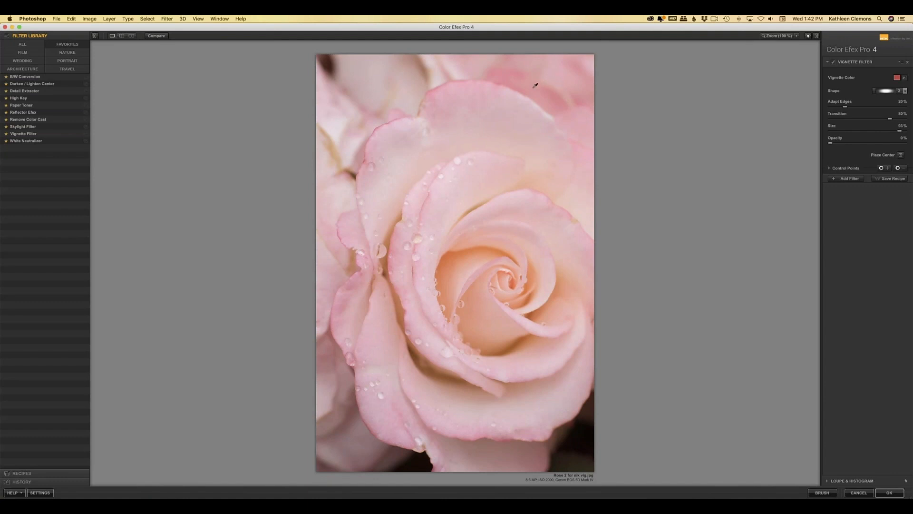
Set up a Color Efex Pro 4 vignette in the rose's sampled pink with shape 1, centered on the bloom at about 30% opacity.
left_click(547, 96)
left_click(903, 91)
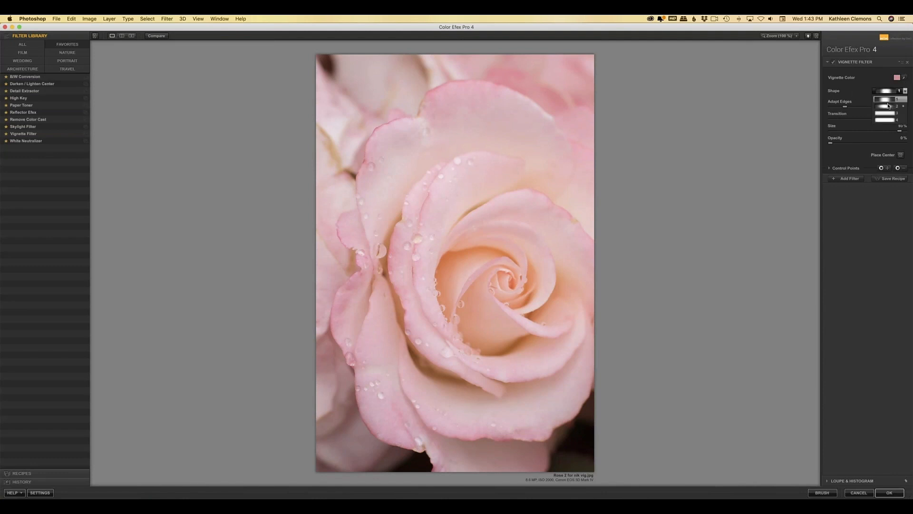
left_click(887, 102)
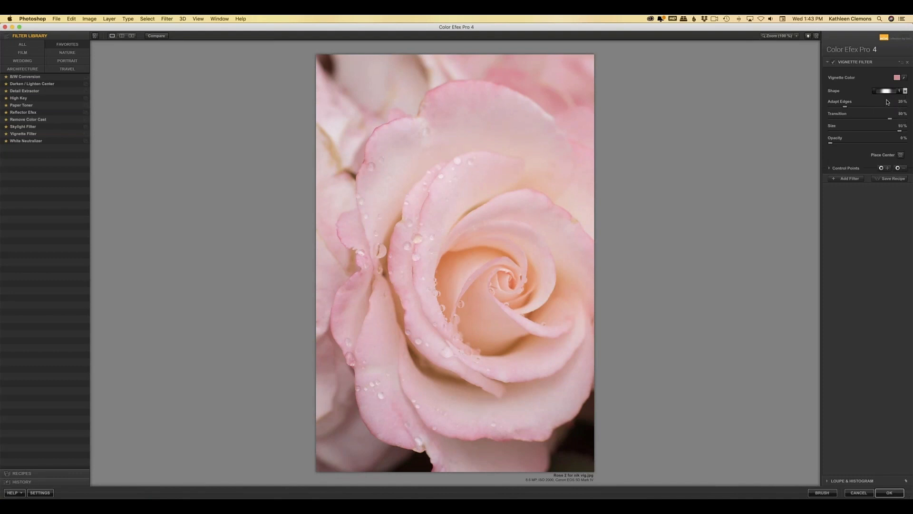
left_click(900, 154)
left_click(461, 258)
left_click_drag(829, 145, 851, 146)
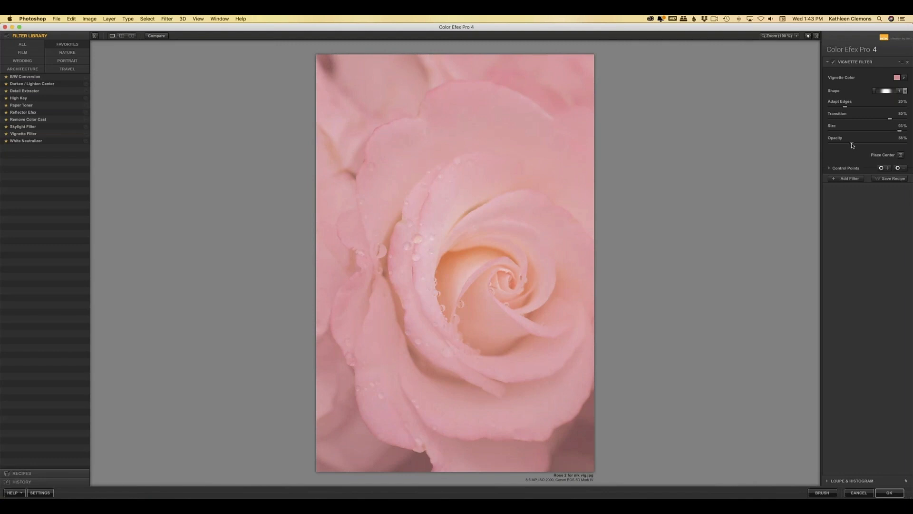
Brush the vignette selectively over the edges and dark corners of the rose photo at 62% brush opacity.
left_click(823, 492)
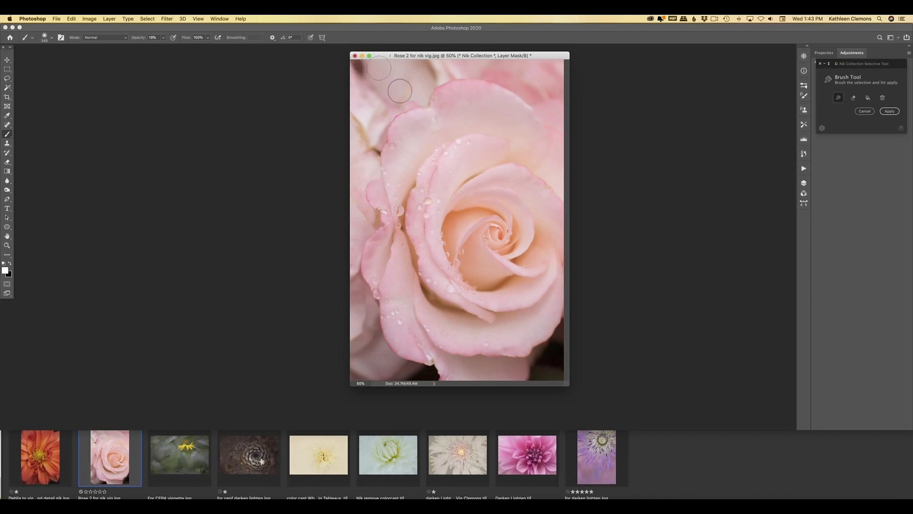
key("6")
key("2")
mouse_move(367, 72)
left_mouse_down()
mouse_move(367, 168)
mouse_move(354, 207)
left_mouse_up()
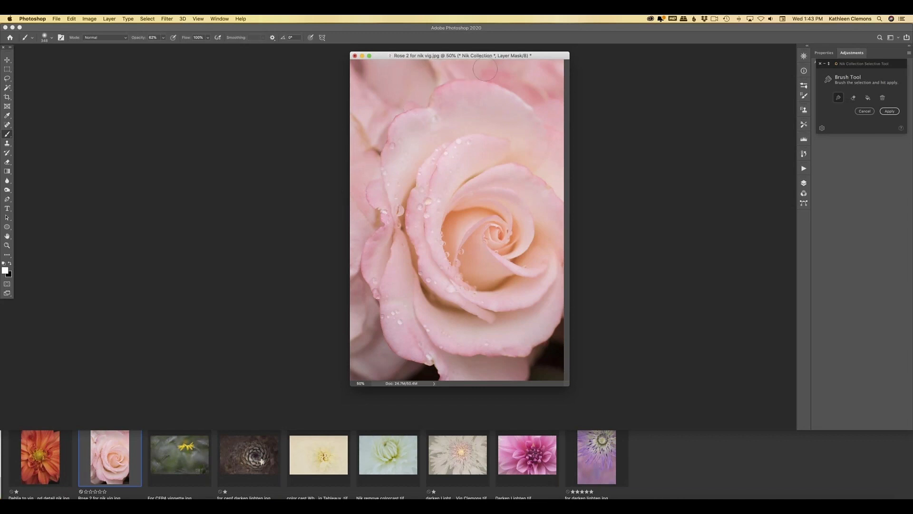
mouse_move(561, 317)
left_mouse_down()
mouse_move(555, 351)
mouse_move(451, 373)
mouse_move(429, 357)
mouse_move(401, 380)
mouse_move(370, 372)
mouse_move(357, 289)
mouse_move(370, 332)
mouse_move(396, 365)
left_mouse_up()
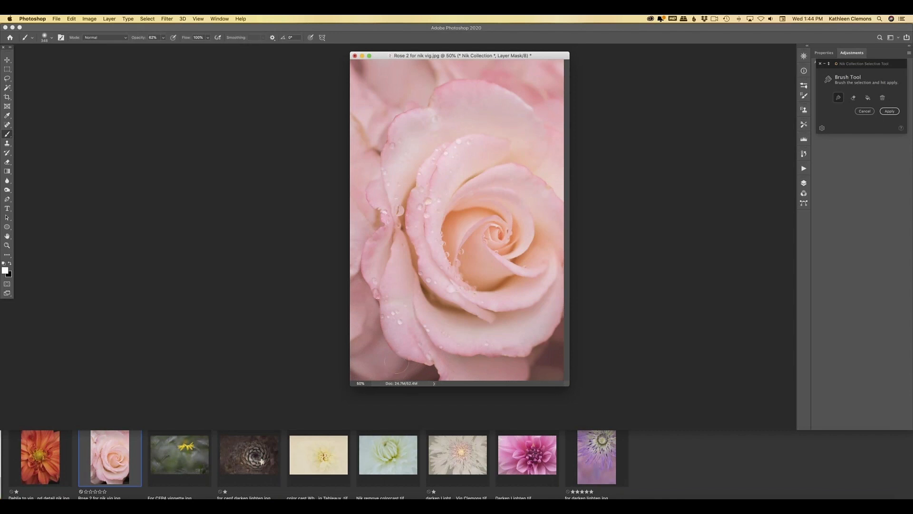
mouse_move(471, 72)
left_mouse_down()
mouse_move(362, 63)
mouse_move(401, 92)
mouse_move(419, 89)
mouse_move(428, 72)
left_mouse_up()
left_click_drag(559, 350, 546, 366)
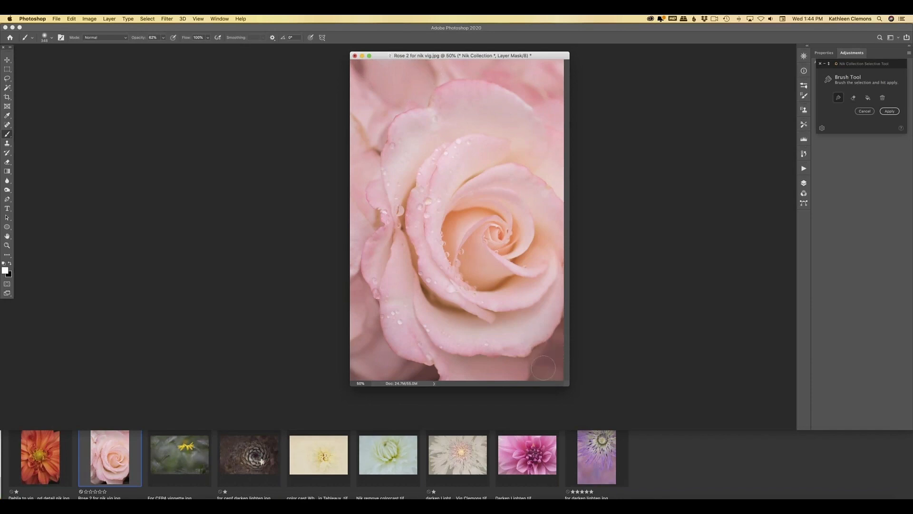
left_click_drag(437, 376, 426, 375)
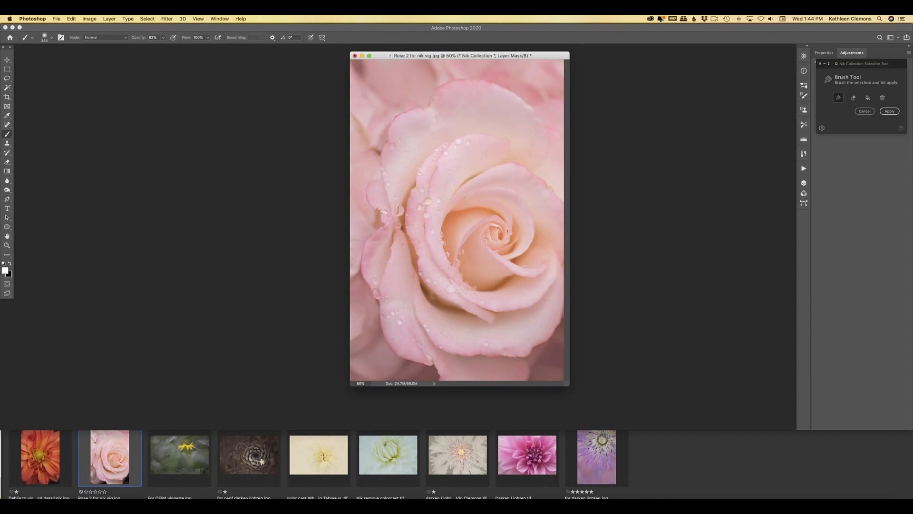
left_click(354, 56)
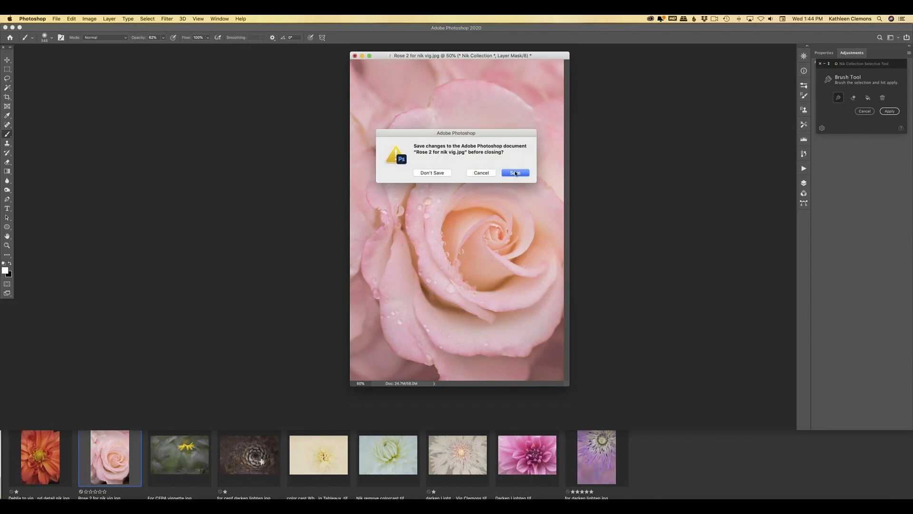
left_click(516, 173)
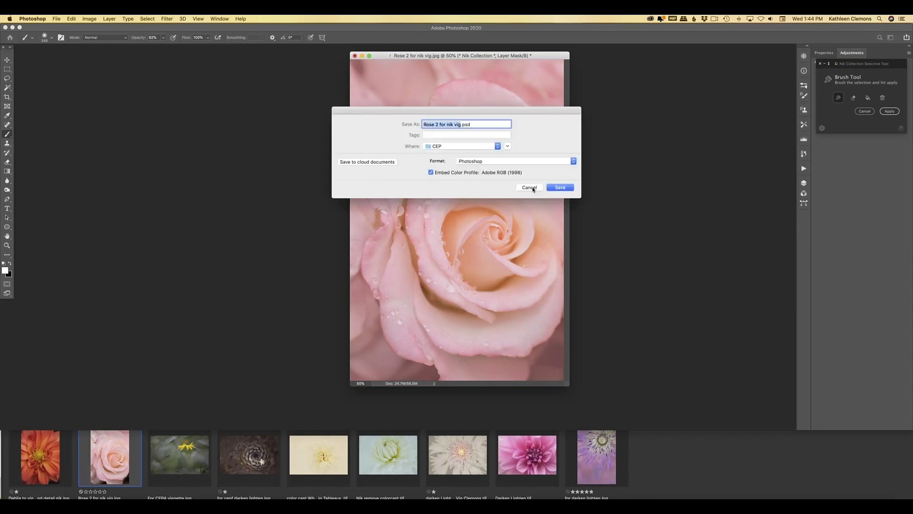
left_click(530, 187)
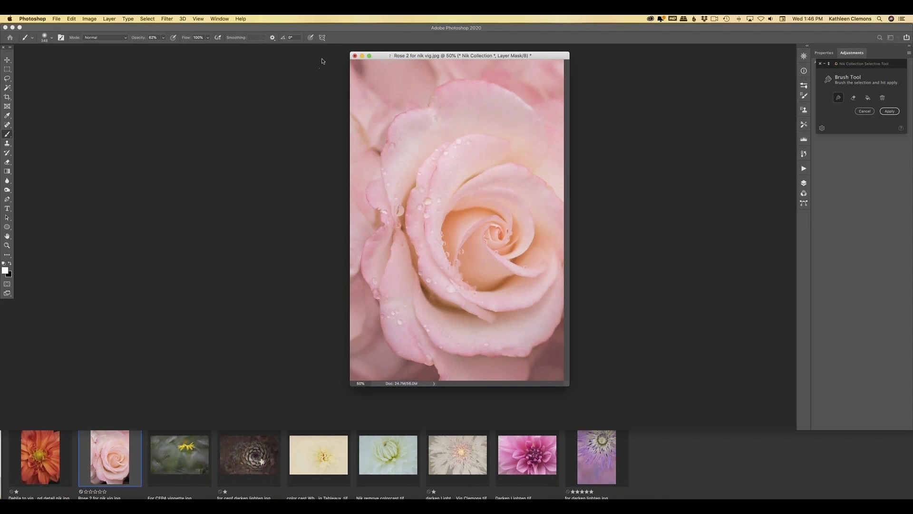
Close the rose photo without saving and open color cast White dahlia Vig Tableaux .tif in an enlarged window.
left_click(354, 56)
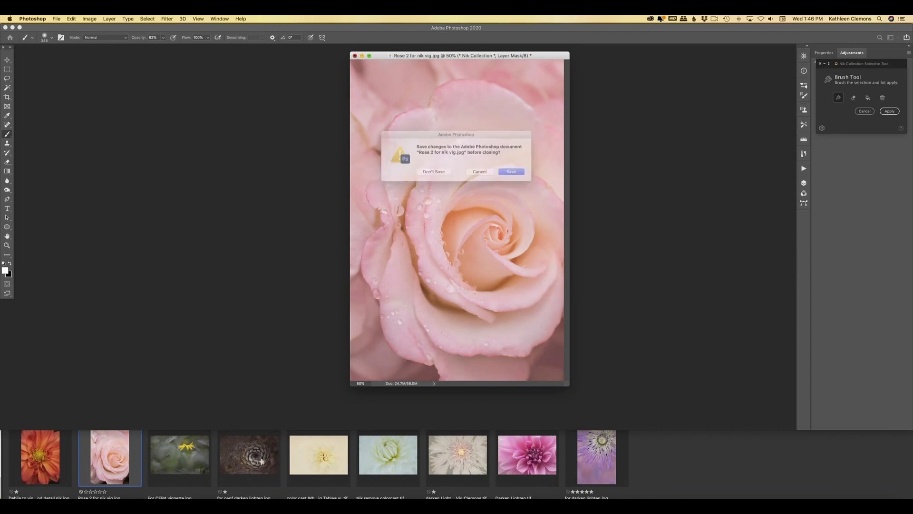
left_click(432, 174)
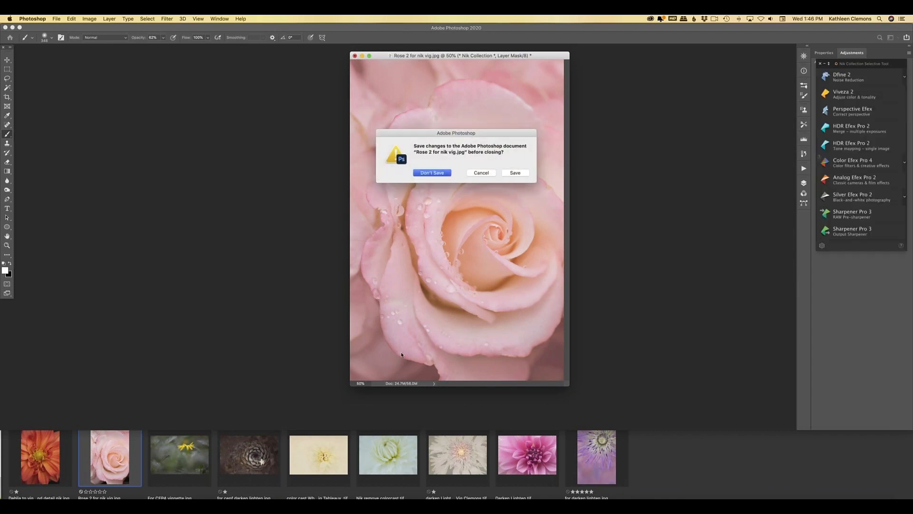
left_click(261, 461)
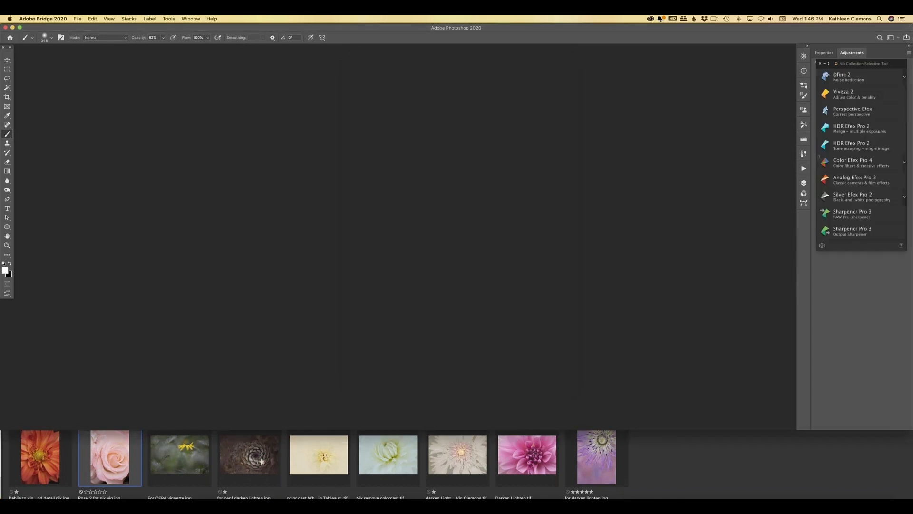
double_click(319, 454)
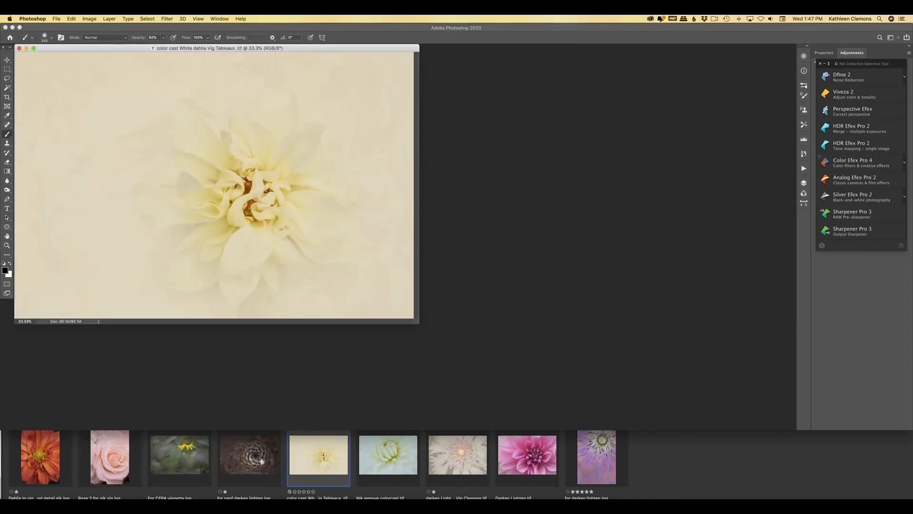
left_click_drag(418, 323, 670, 389)
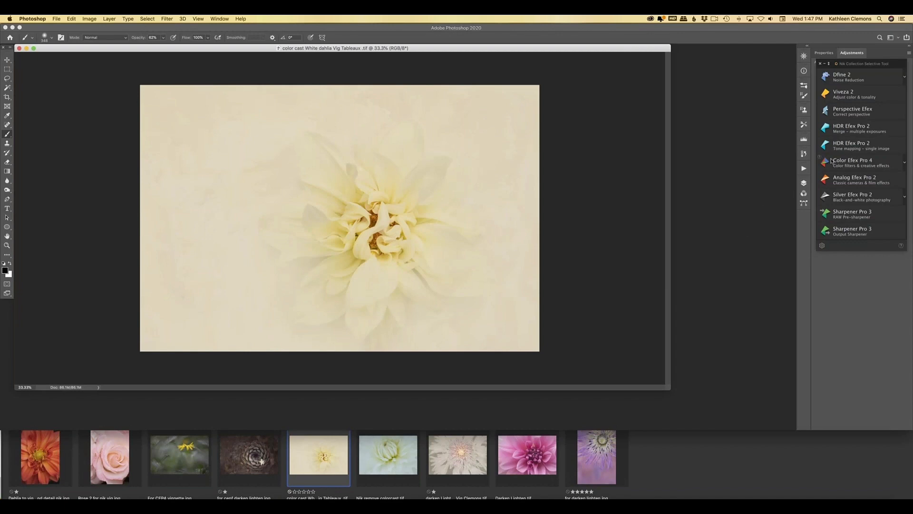
Use Color Efex Pro 4's White Neutralizer on the white dahlia with Neutralize Whites at 66%.
left_click(851, 161)
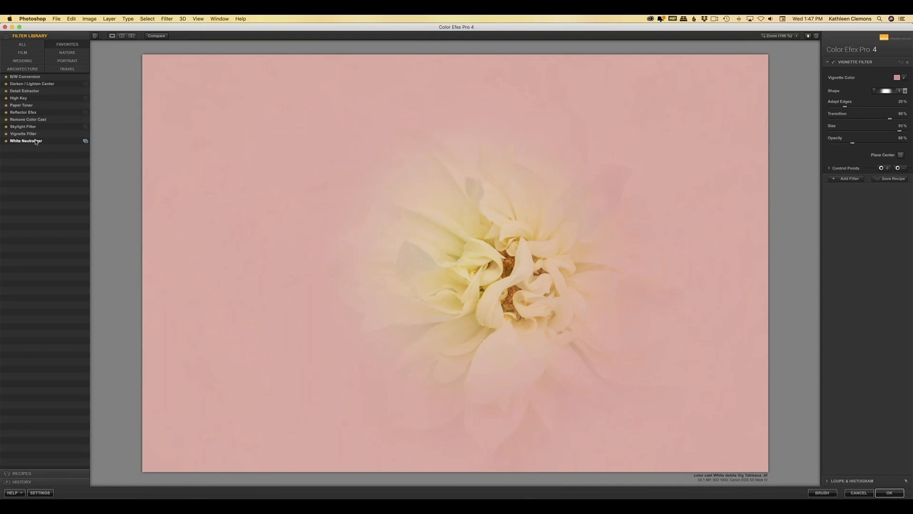
left_click(26, 140)
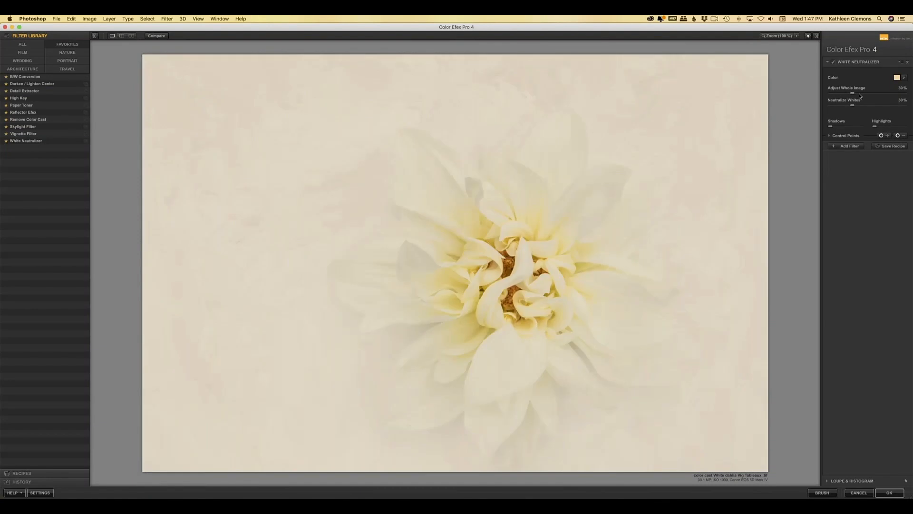
left_click_drag(852, 105, 879, 105)
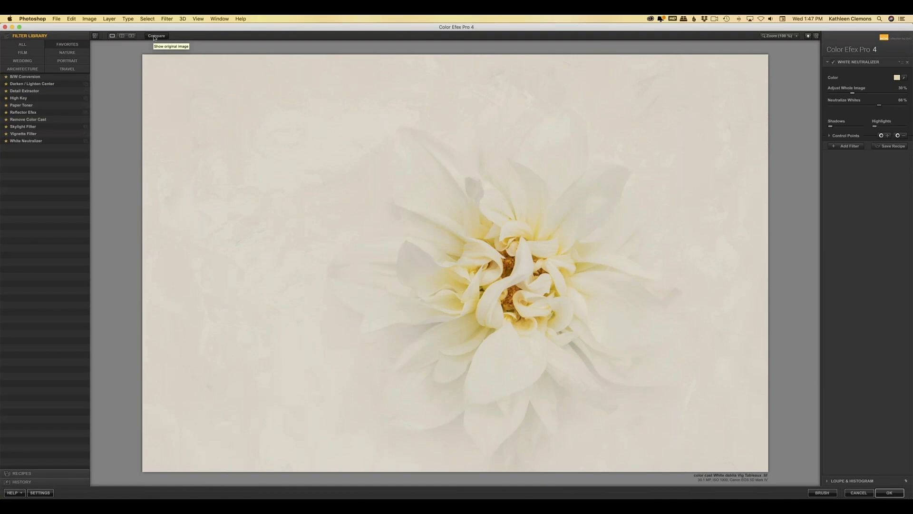
Compare the neutralized dahlia with the original, using the split preview and the side-by-side preview.
left_click(155, 37)
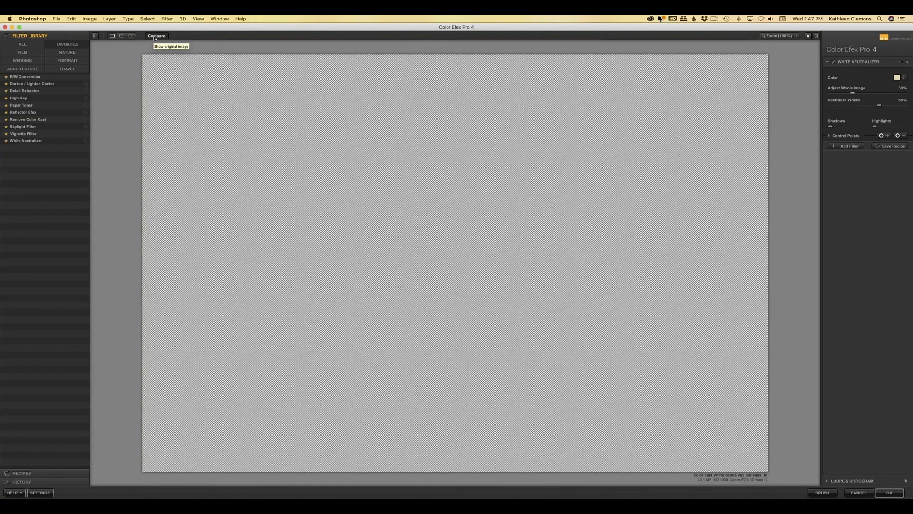
left_click(122, 35)
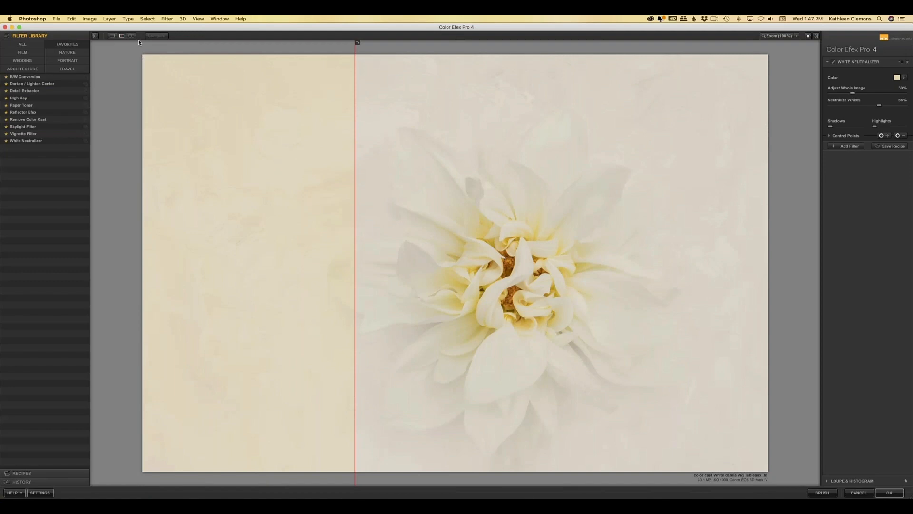
left_click(131, 36)
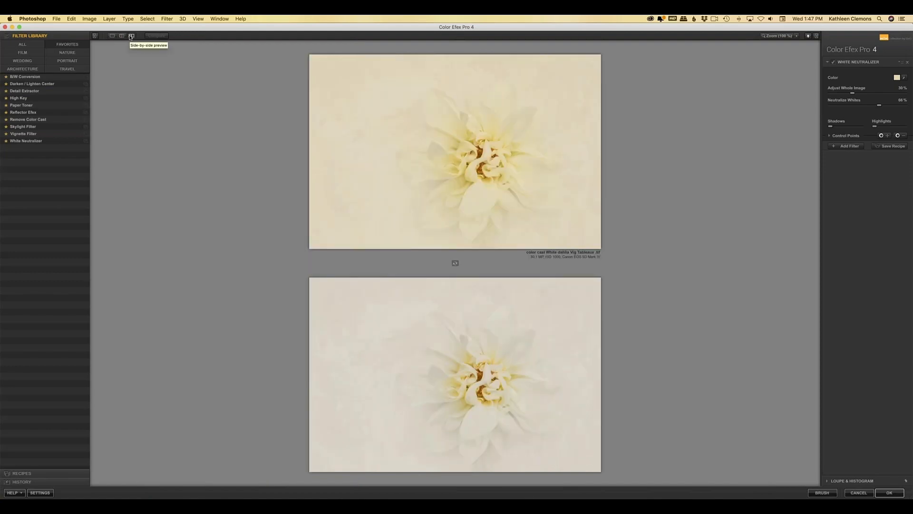